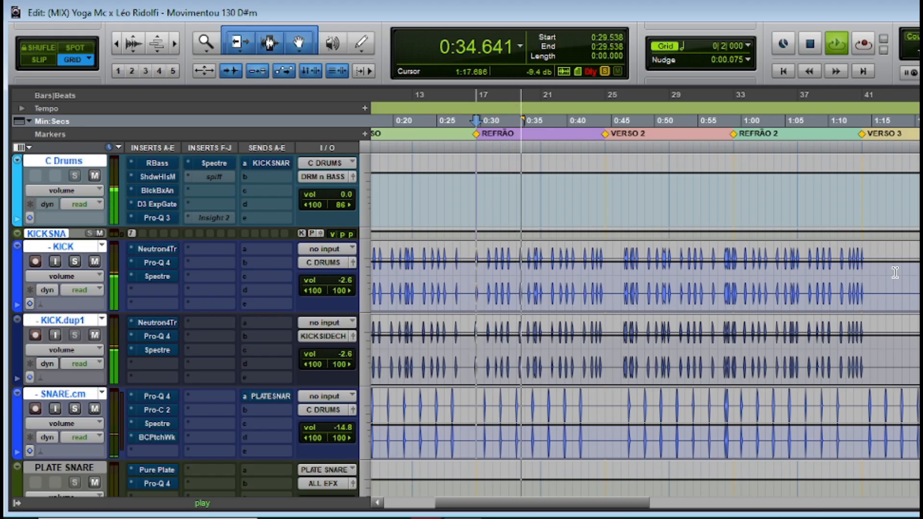
Step: Bypass the Pro-Q 4 and BCPtchWk inserts on the SNAREROL.cm track and the BCPtchWk insert on PERCSNAREcm
scroll(895, 272, down, 2)
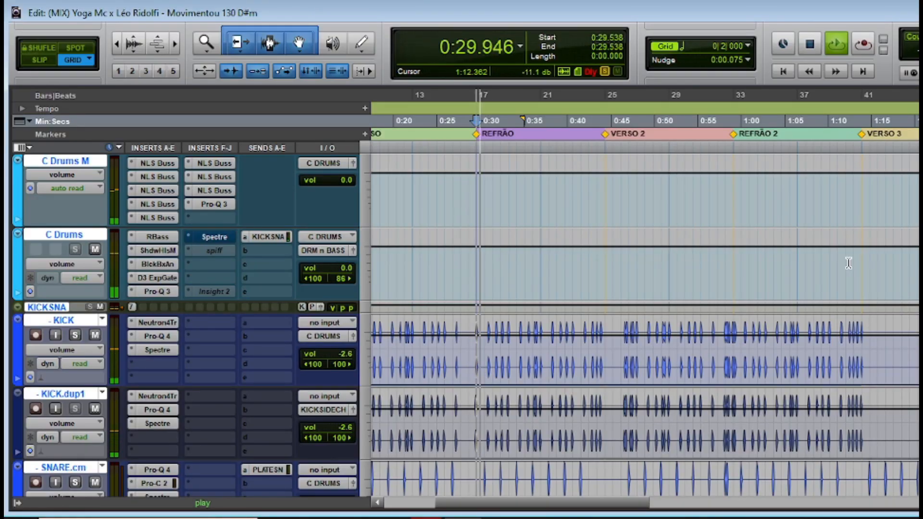
scroll(848, 263, down, 2)
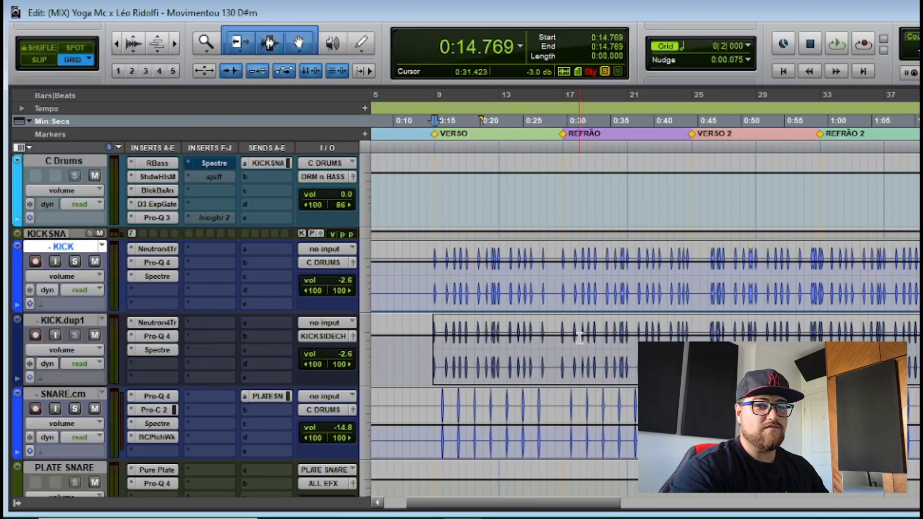
scroll(519, 310, down, 6)
scroll(514, 309, down, 4)
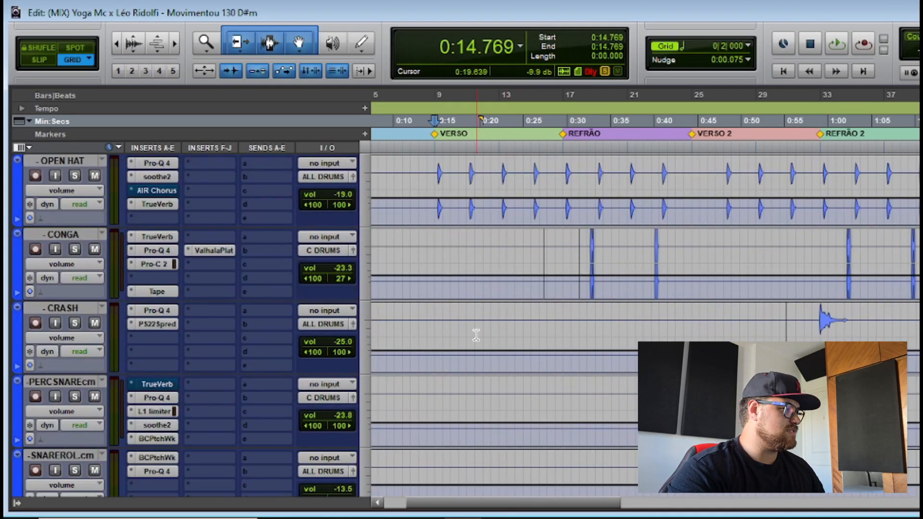
scroll(384, 370, down, 2)
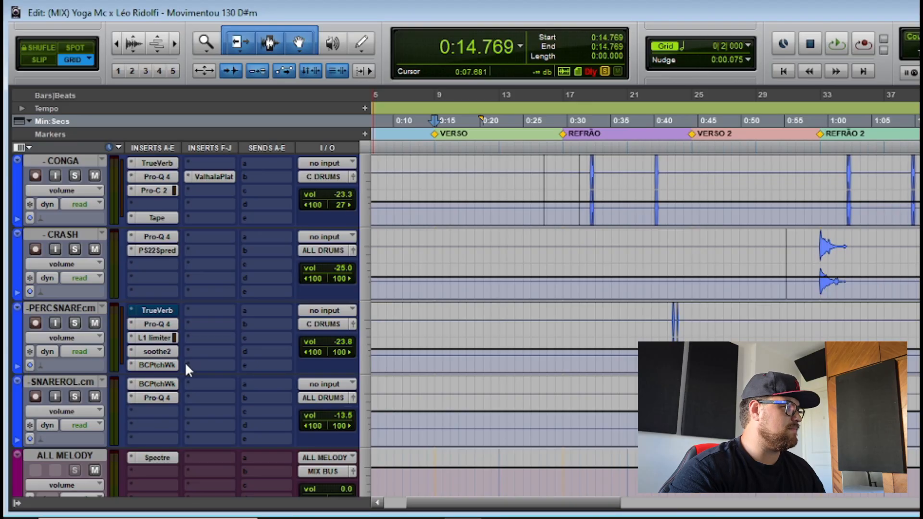
ctrl+click(165, 396)
ctrl+click(165, 383)
ctrl+click(165, 366)
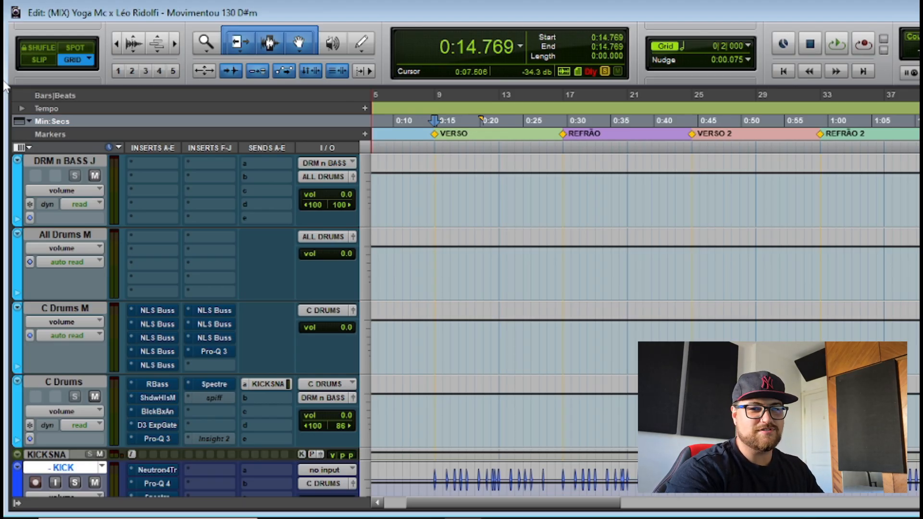
Step: Review the bypass state and output routing across the drum buses, kick, hi-hat and percussion tracks
scroll(403, 343, down, 2)
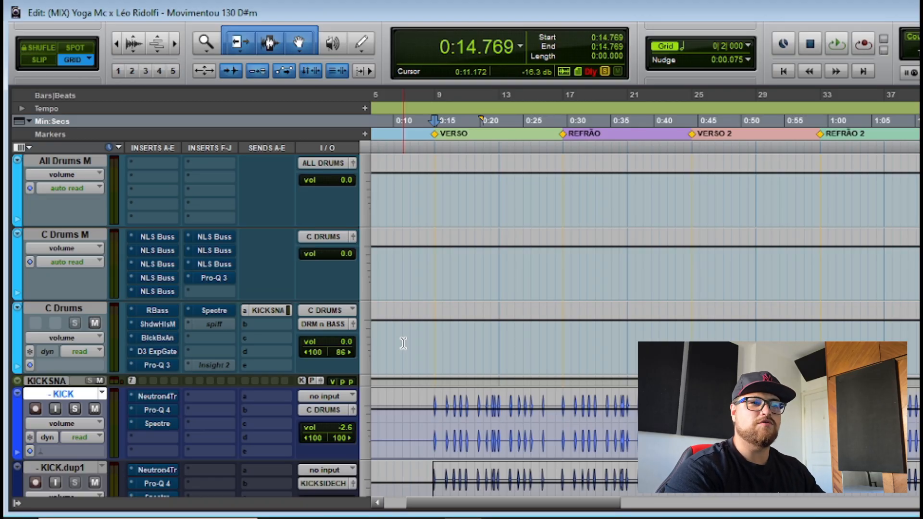
scroll(404, 343, down, 5)
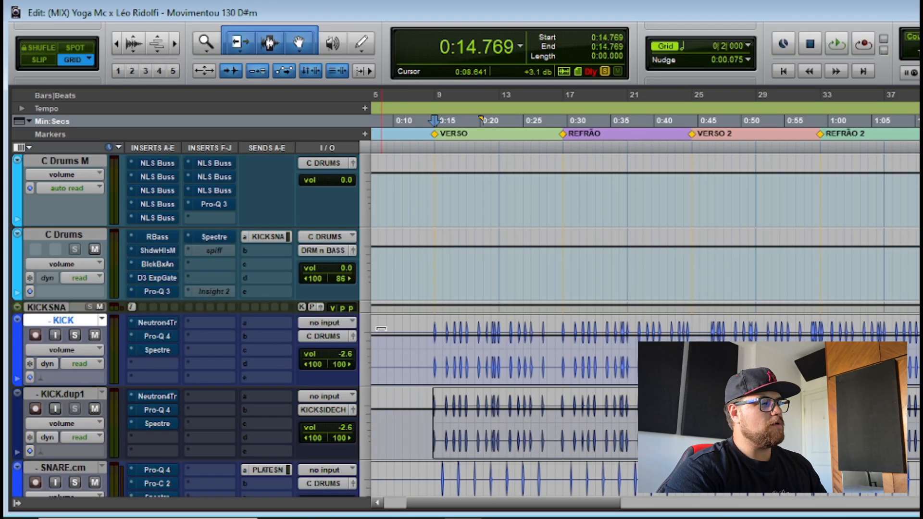
scroll(379, 345, down, 2)
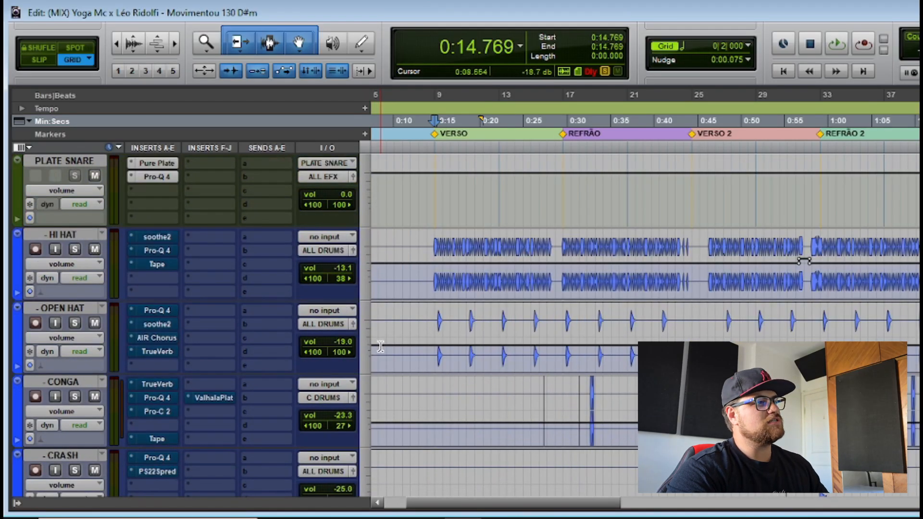
scroll(392, 370, down, 2)
scroll(392, 372, up, 9)
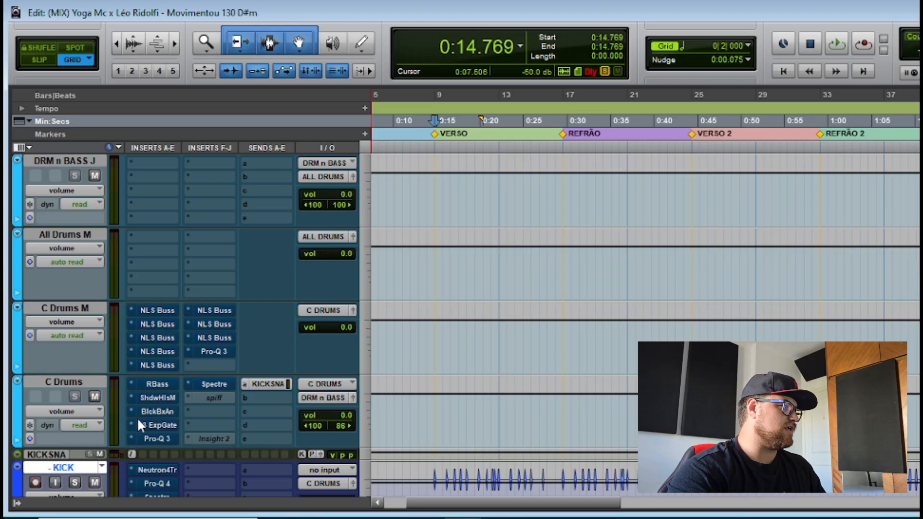
scroll(307, 435, up, 4)
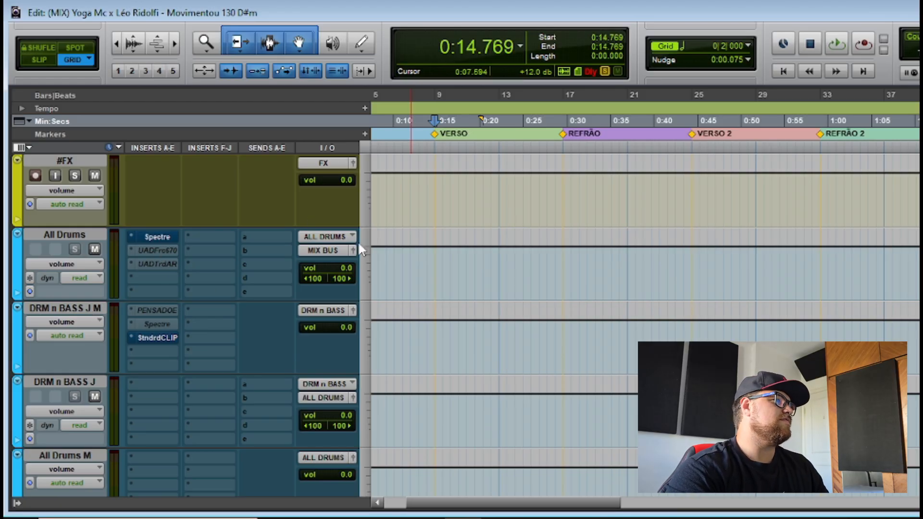
scroll(353, 311, down, 5)
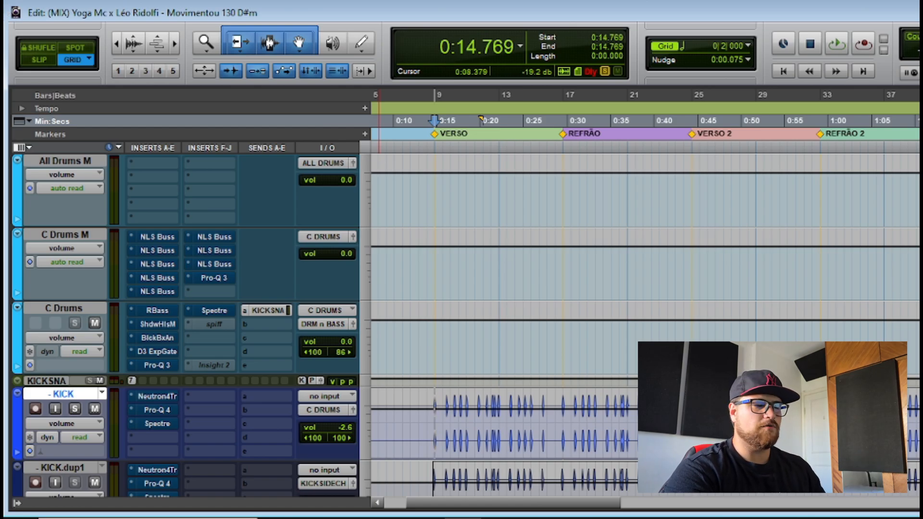
Step: Bypass all inserts on the 808 track, The Boom M and The Boom bus
scroll(600, 283, down, 10)
scroll(600, 283, down, 15)
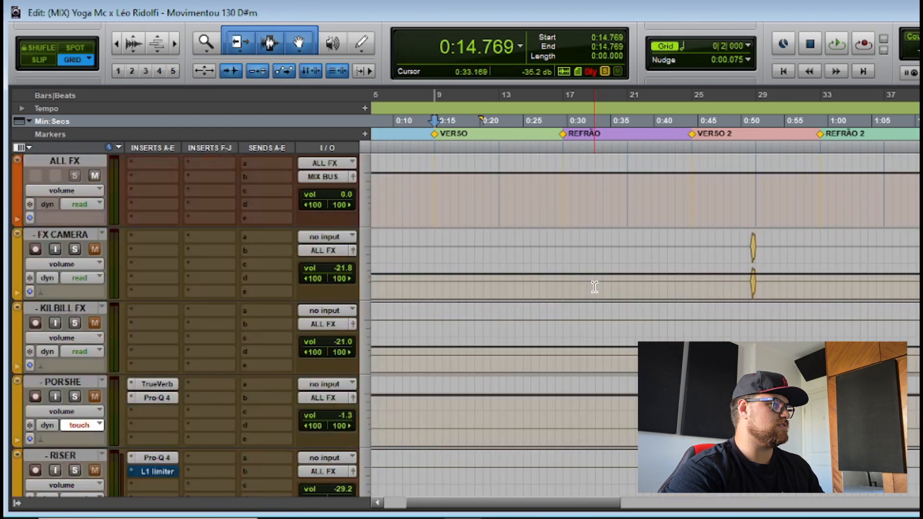
scroll(591, 291, up, 2)
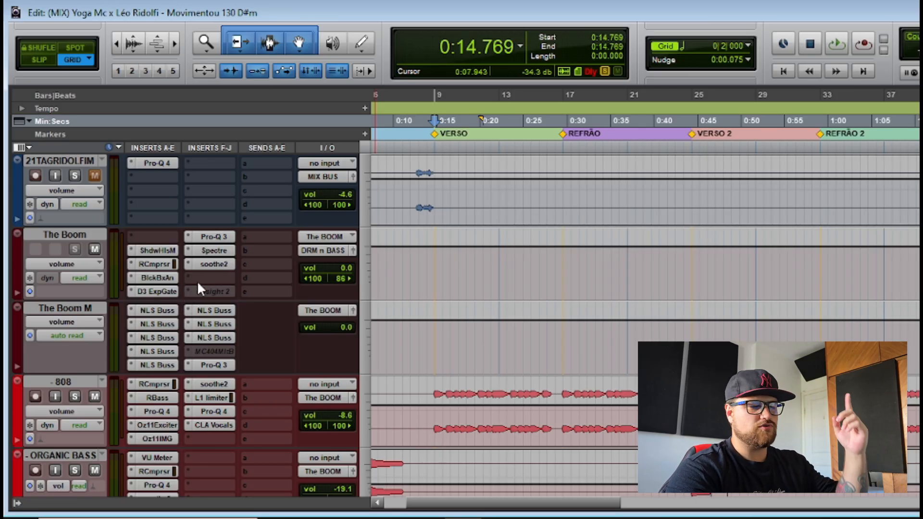
ctrl+alt+click(157, 384)
ctrl+alt+click(157, 311)
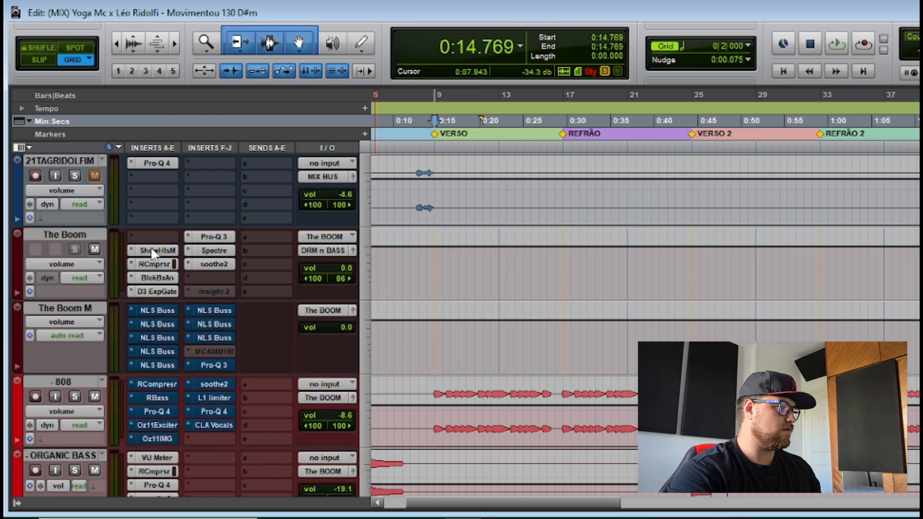
ctrl+alt+click(152, 250)
Step: Play the VERSO section with the processing bypassed and check the meters from the drum buses to the 808
scroll(260, 348, down, 10)
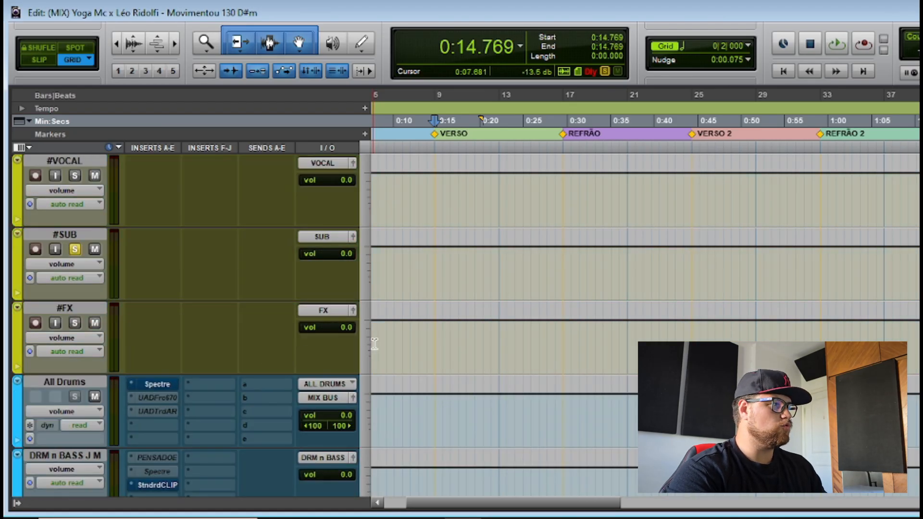
key(space)
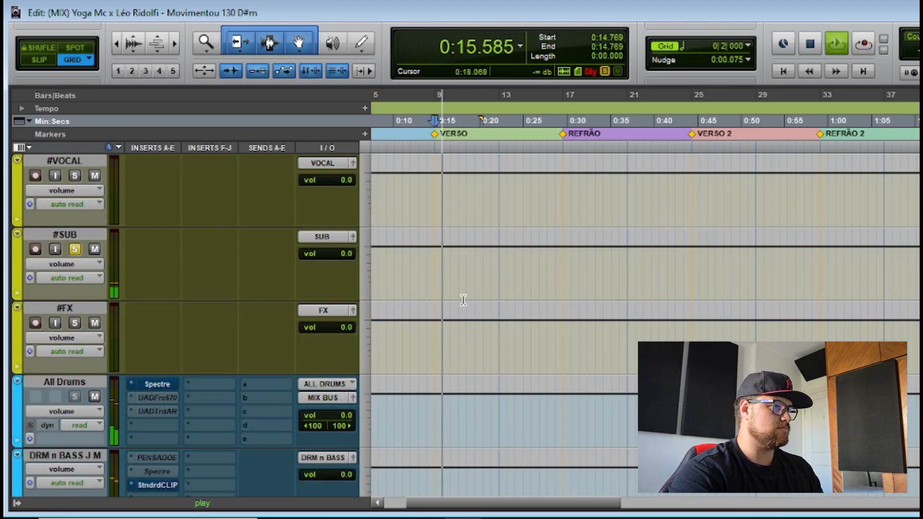
scroll(463, 300, down, 5)
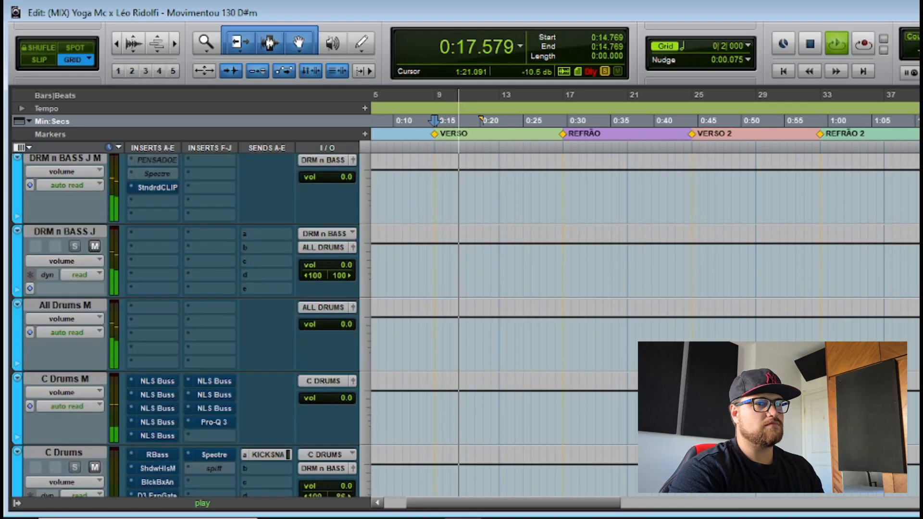
scroll(640, 318, down, 5)
scroll(641, 319, down, 5)
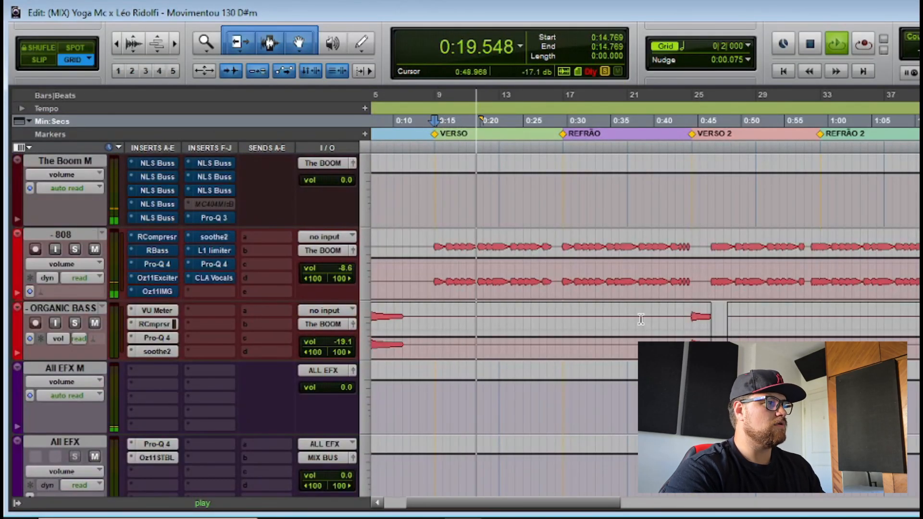
key(space)
Step: Raise The Boom bus volume to +7.8 dB while playing the VERSO section
scroll(387, 298, up, 3)
scroll(390, 298, up, 3)
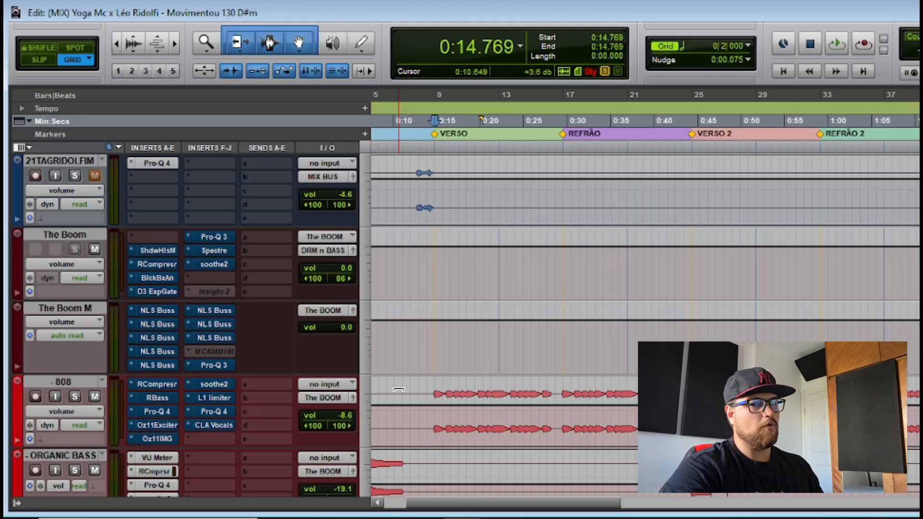
key(space)
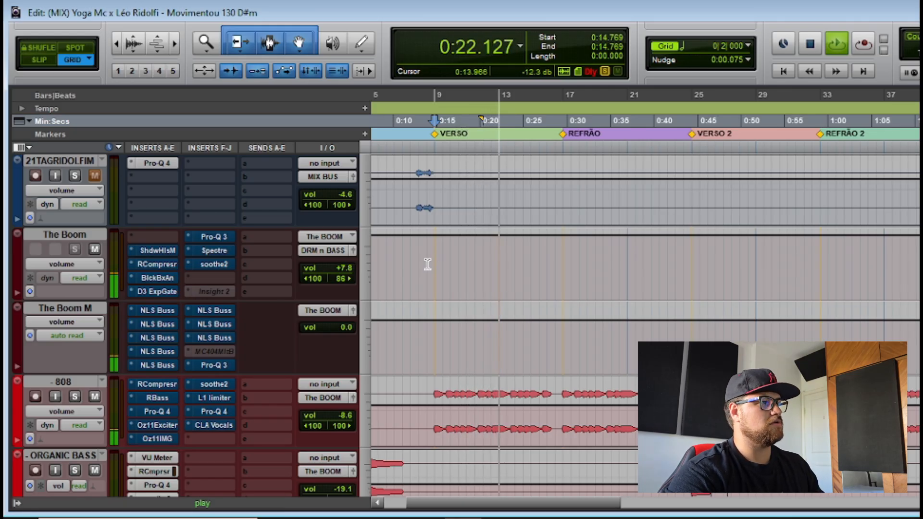
key(space)
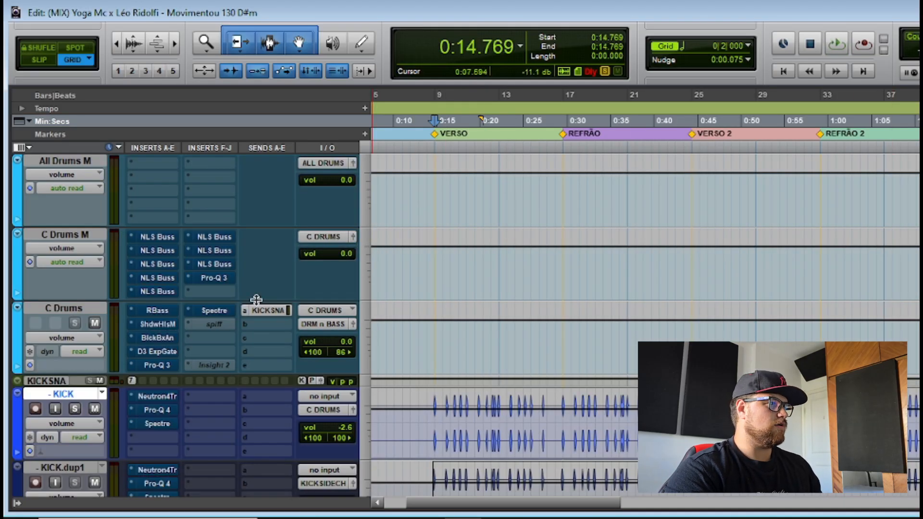
Step: Inspect the first NLS Buss, enable all inserts on the C Drums M track, and audition them over the VERSO section
click(154, 237)
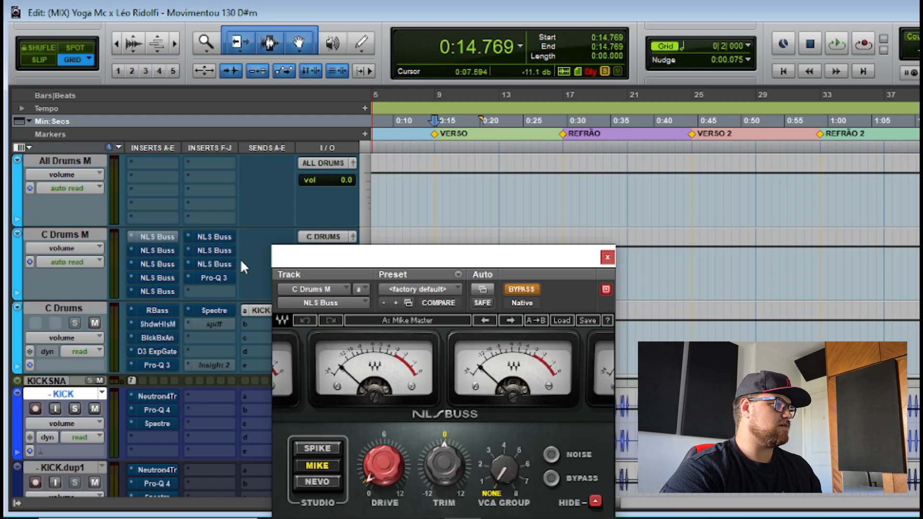
click(607, 257)
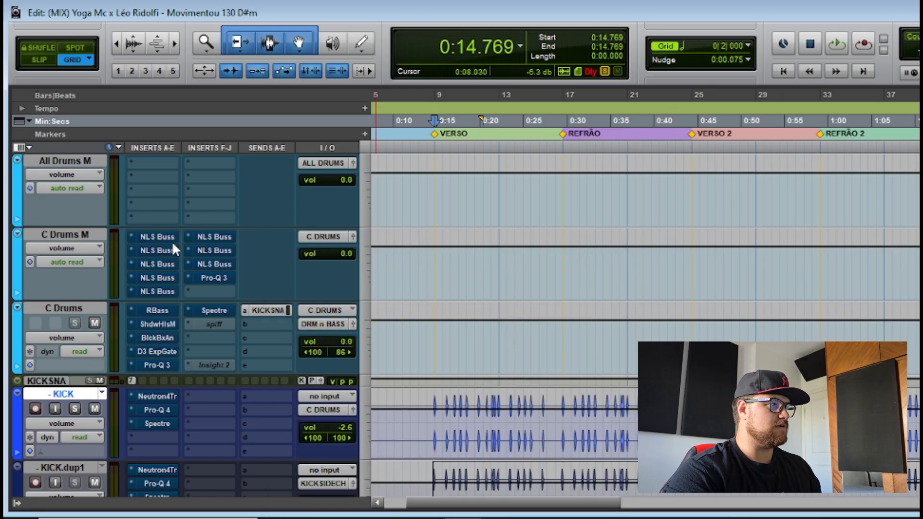
ctrl+shift+click(161, 238)
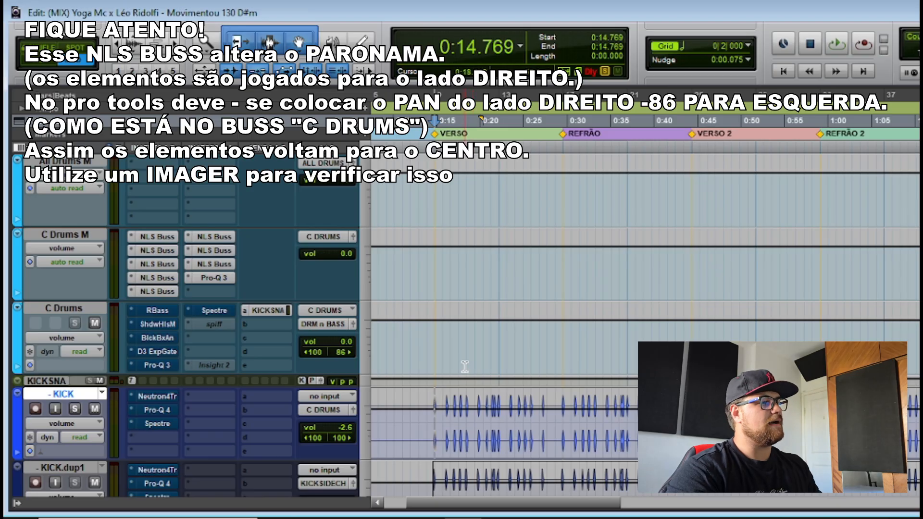
key(space)
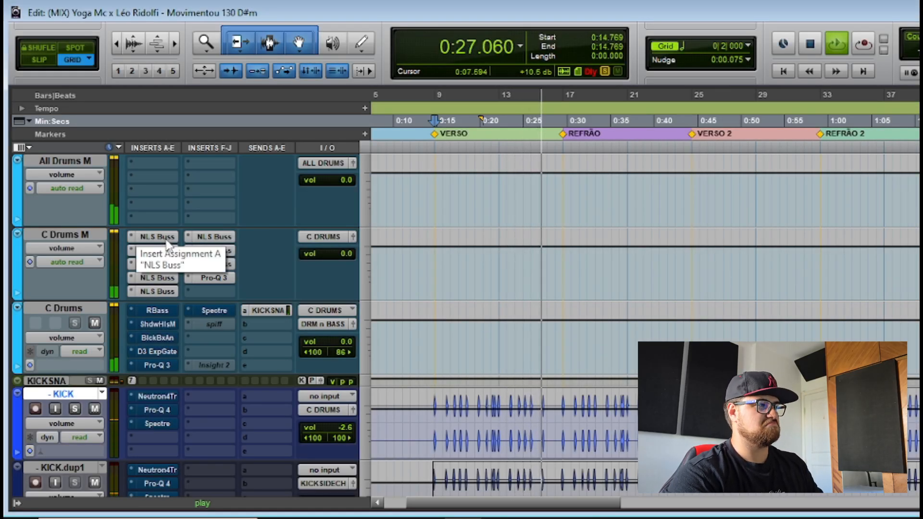
key(space)
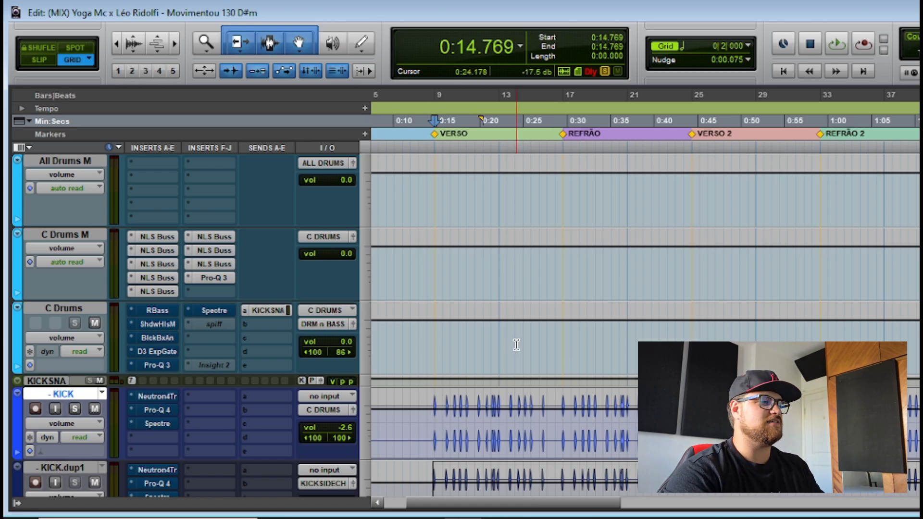
Step: Enable the ShdwHlsM insert on the C Drums bus and inspect its compressor settings
scroll(514, 344, down, 1)
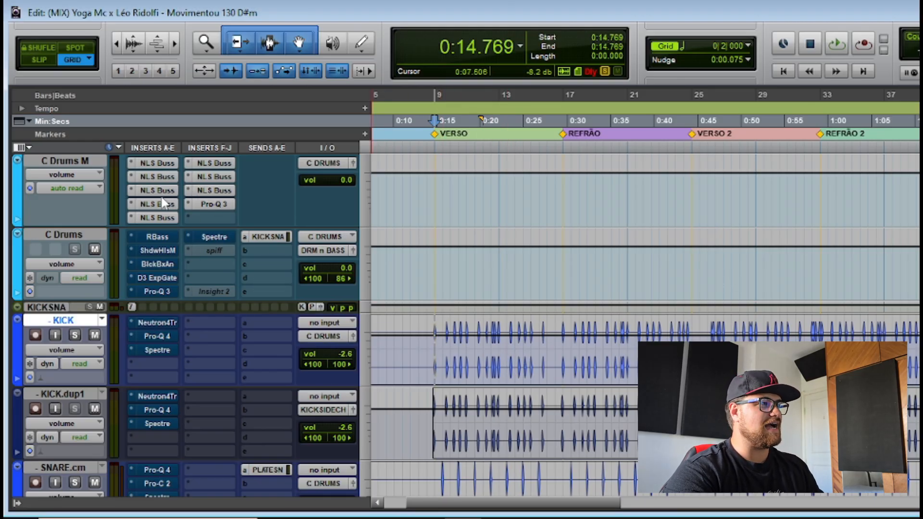
ctrl+click(163, 247)
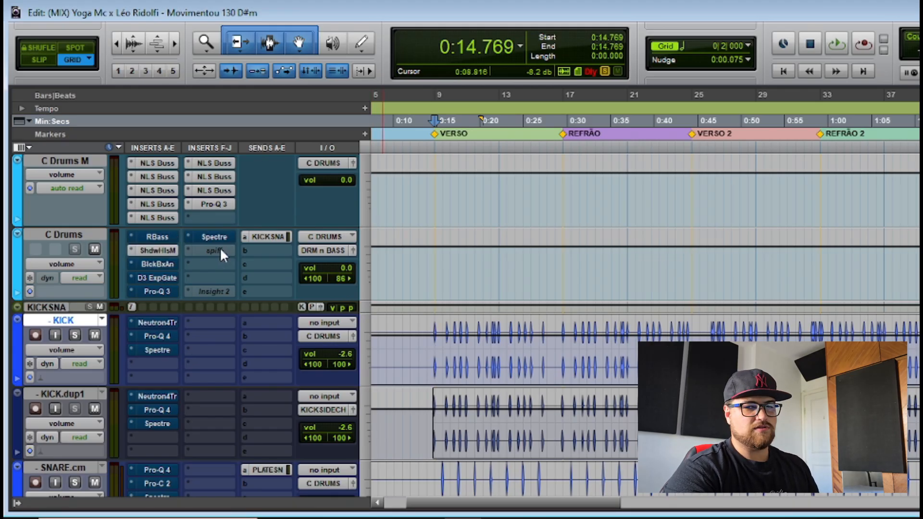
click(167, 252)
drag(633, 144, 643, 8)
click(906, 3)
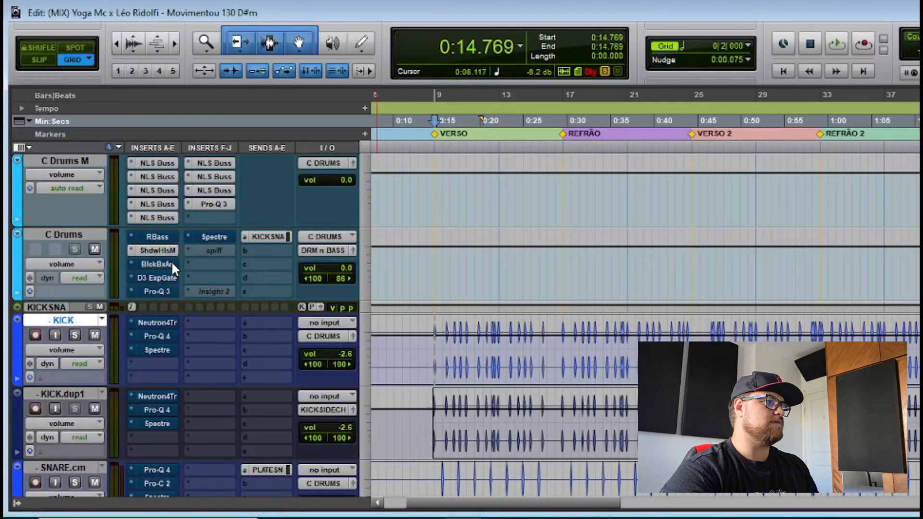
Step: Enable the Black Box HG-2 and Dyn3 Expander/Gate inserts on the C Drums bus and inspect their settings
click(148, 265)
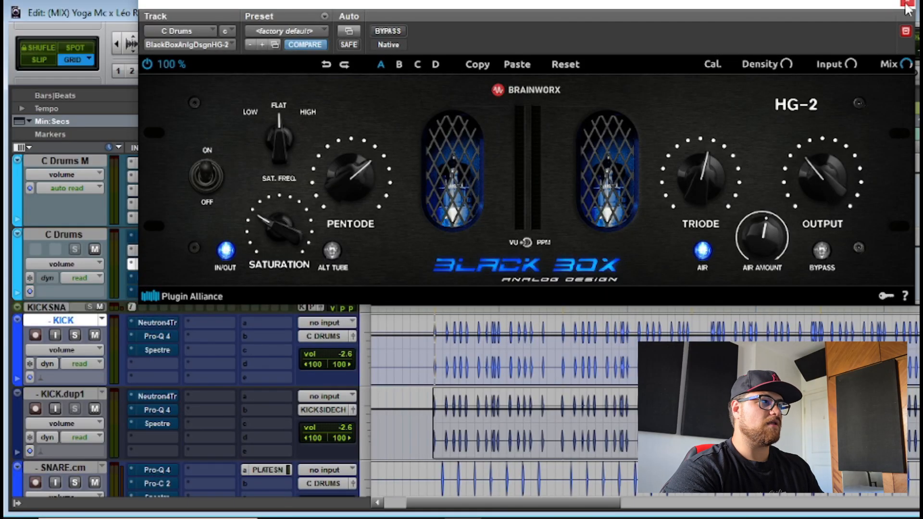
click(905, 6)
click(157, 278)
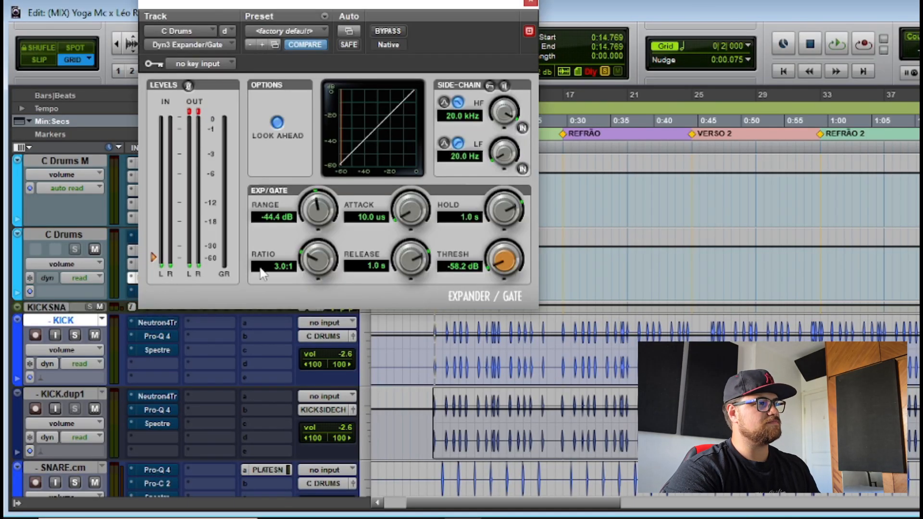
click(530, 3)
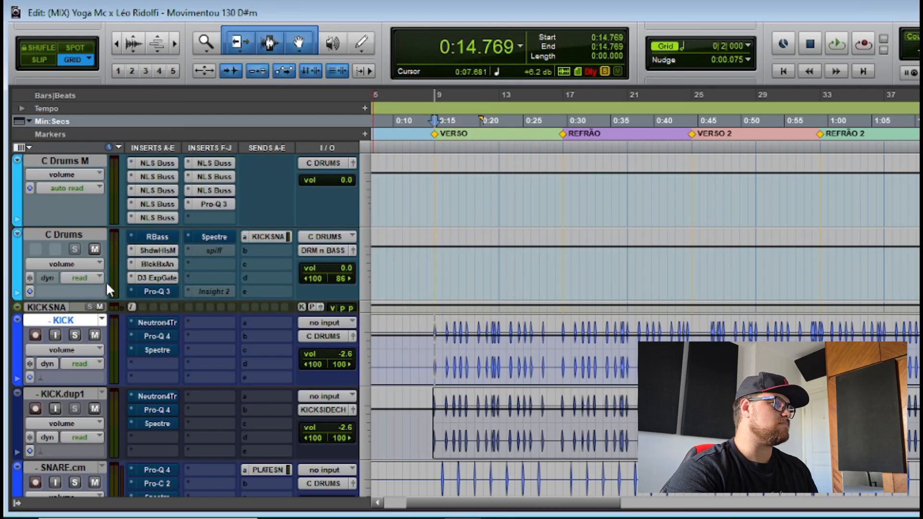
Step: Enable Pro-Q 3 on the C Drums bus with its lowest band at 33.267 Hz and -1.17 dB, and play the VERSO section
click(158, 292)
click(233, 239)
drag(232, 239, 219, 237)
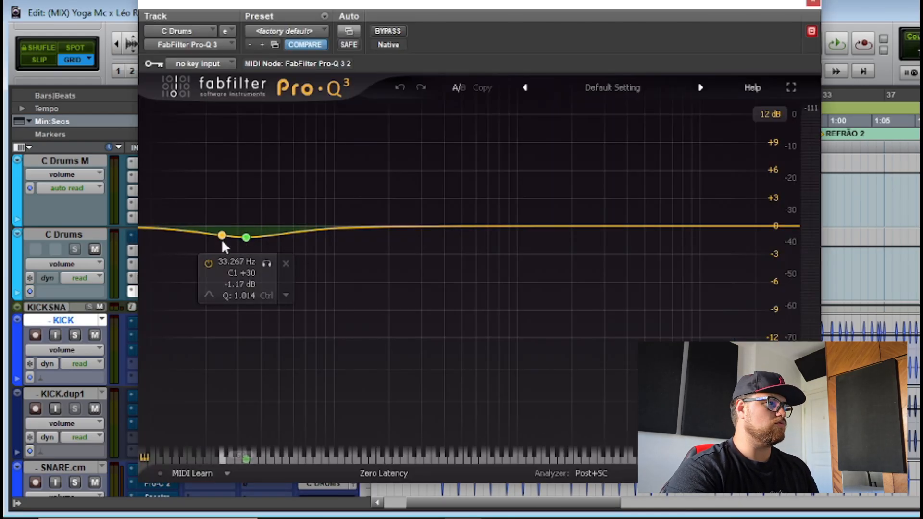
click(812, 3)
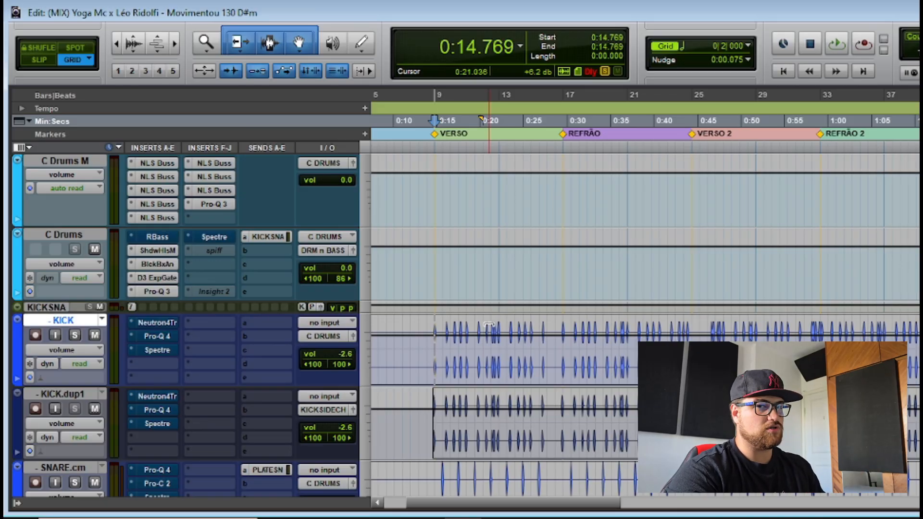
key(space)
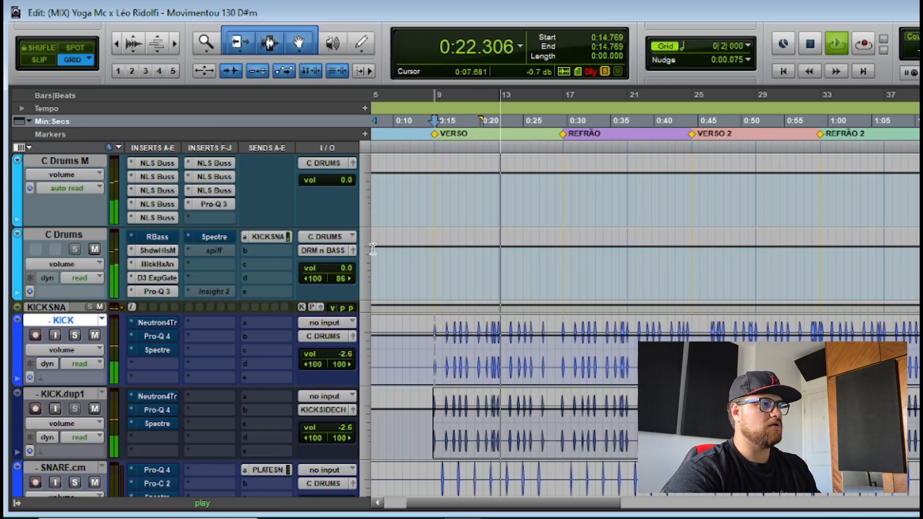
Step: Replay the VERSO section from its start to audition the C Drums bus processing, and stop playback
key(space)
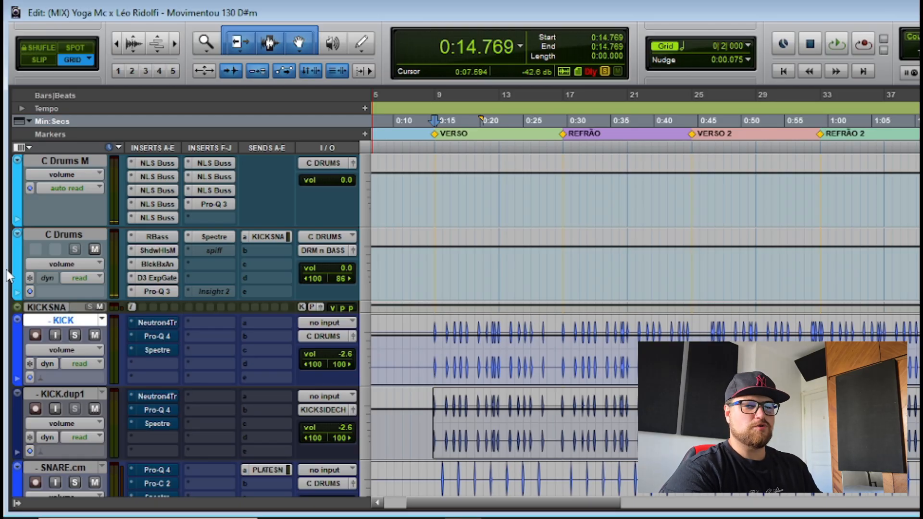
key(space)
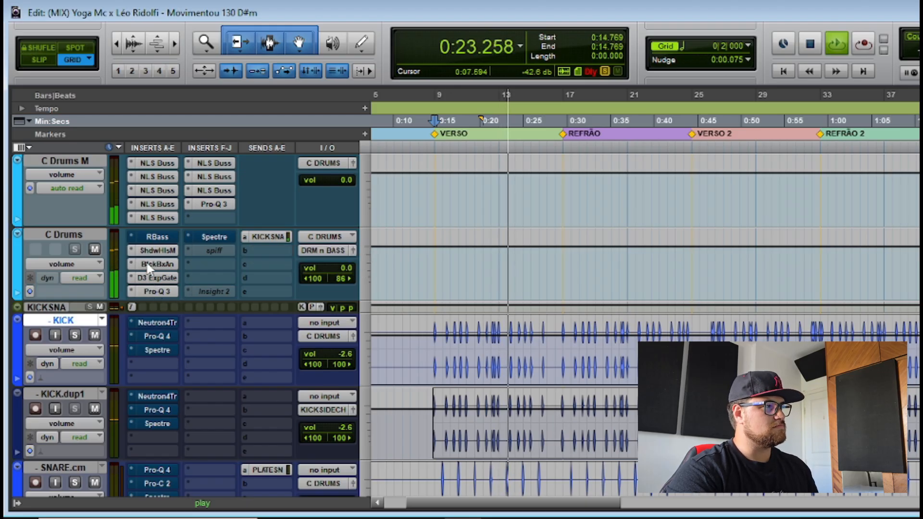
key(space)
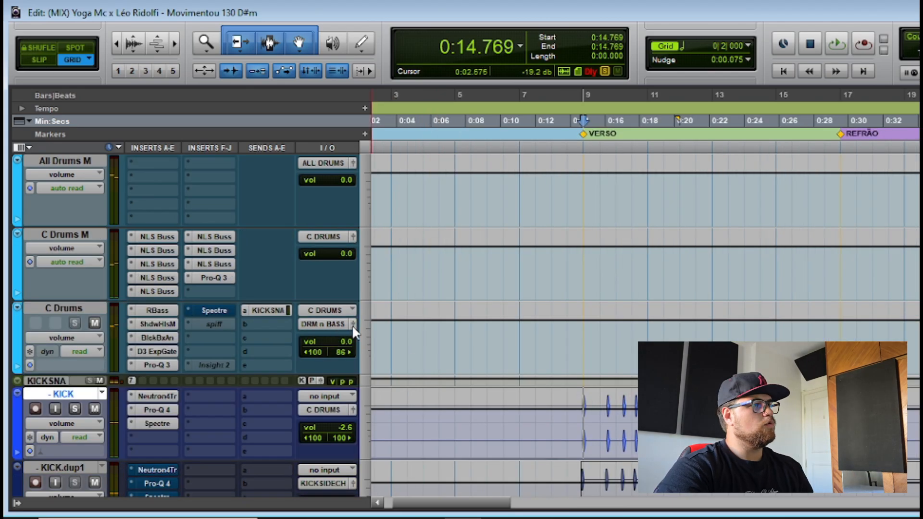
Step: Inspect the Drive and console settings of the NLS Buss in insert A on the C Drums M track
click(148, 238)
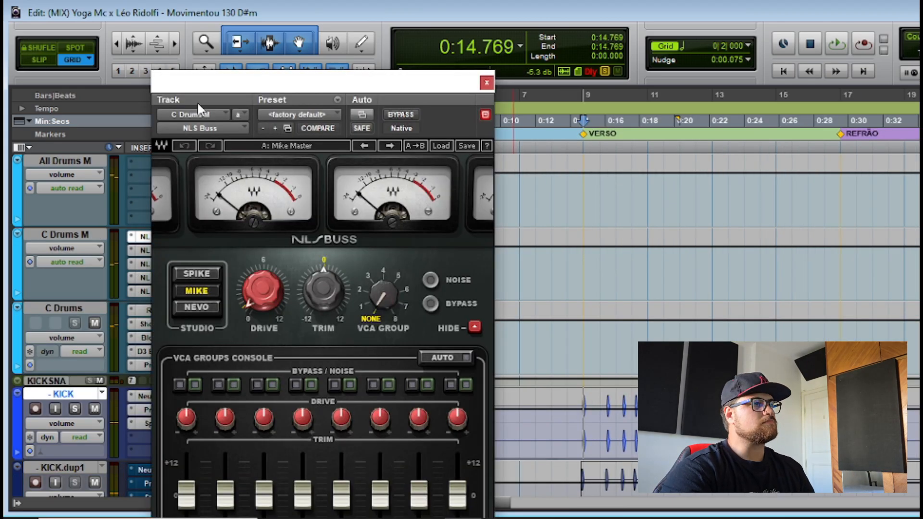
drag(339, 79, 421, 8)
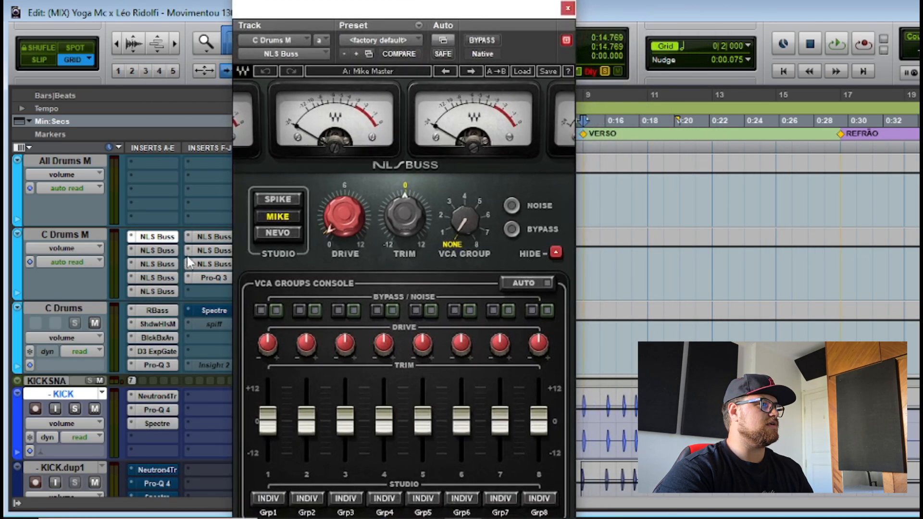
click(567, 8)
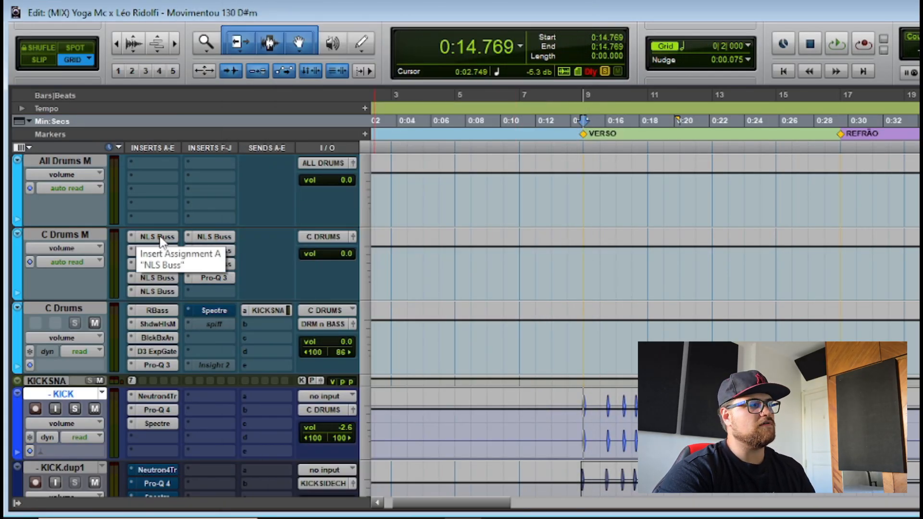
click(158, 237)
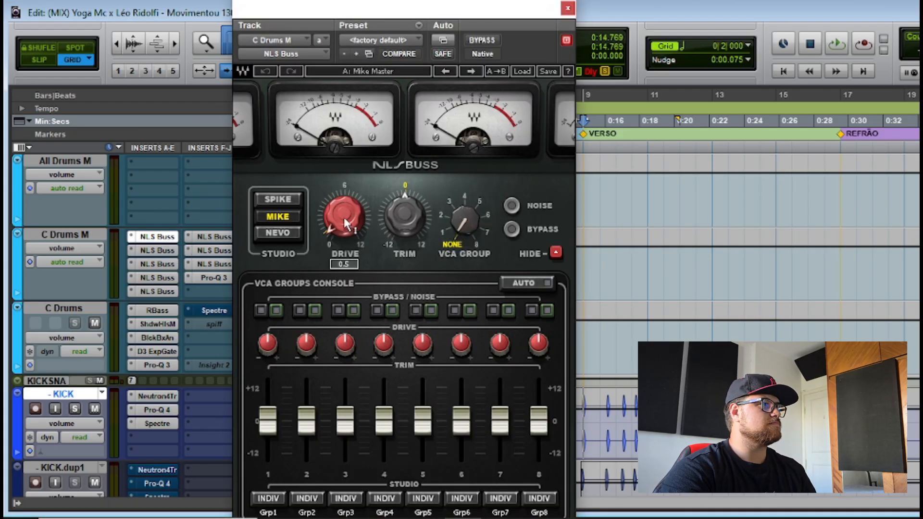
click(344, 218)
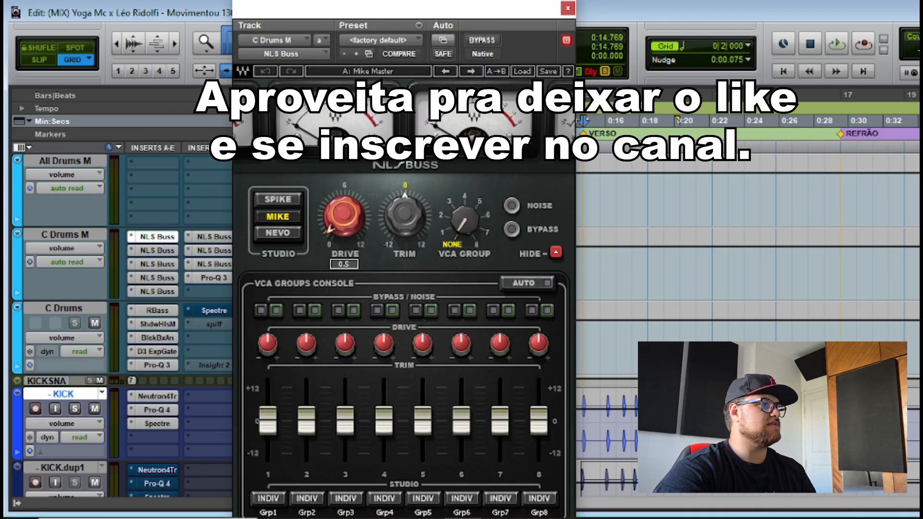
click(567, 8)
Step: Inspect the studio model and Drive settings of the NLS Buss inserts B and C on C Drums M
click(148, 250)
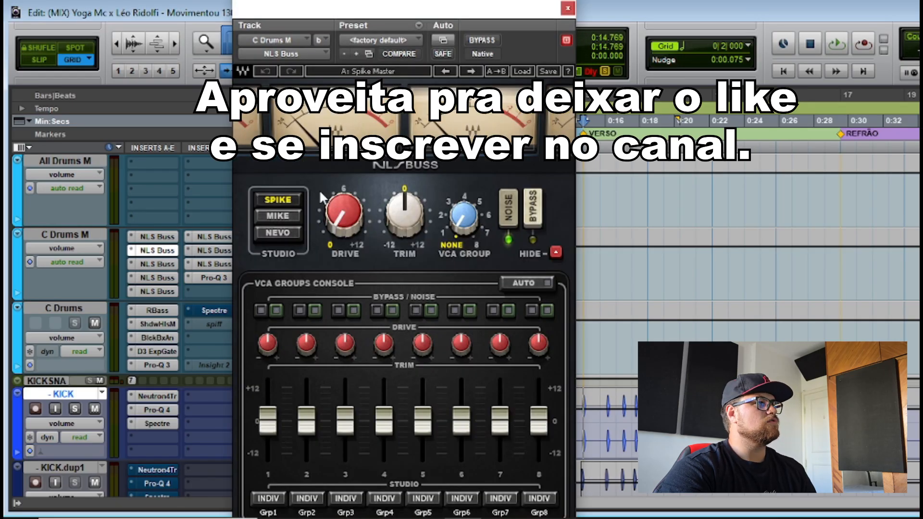
mouse_move(361, 211)
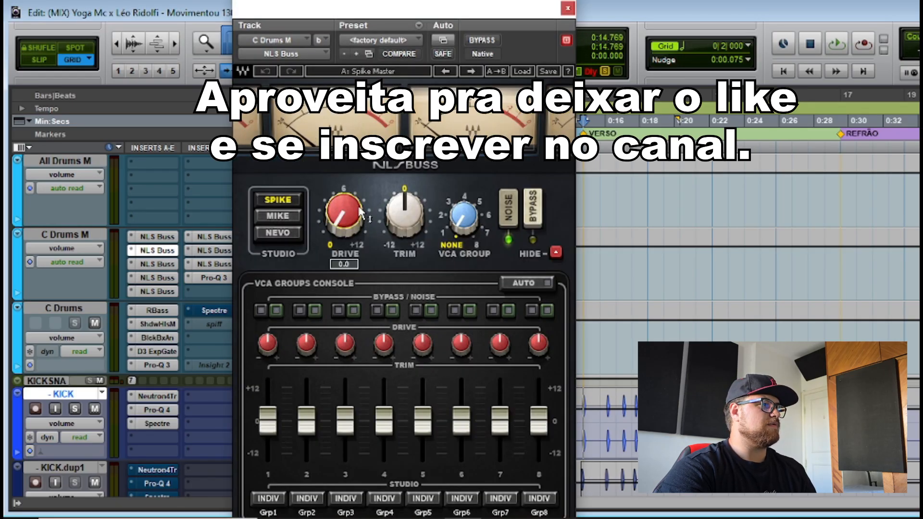
click(567, 8)
click(157, 264)
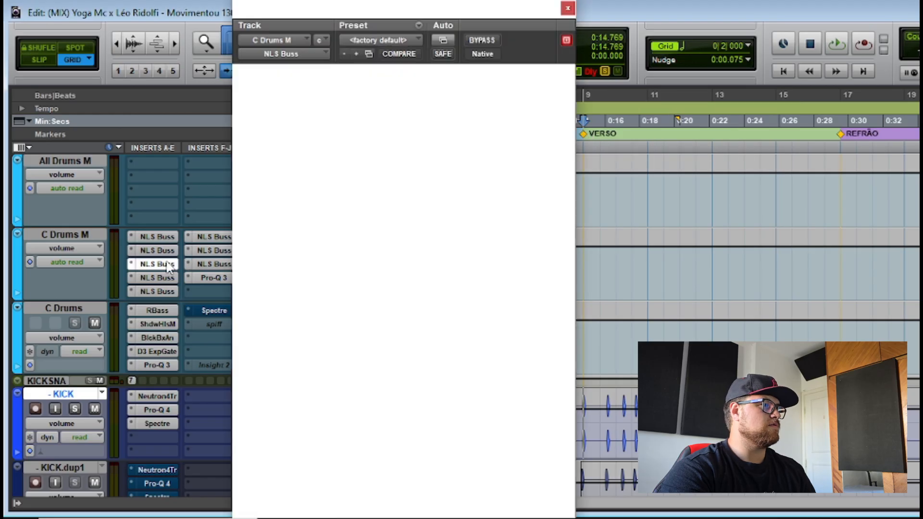
mouse_move(332, 229)
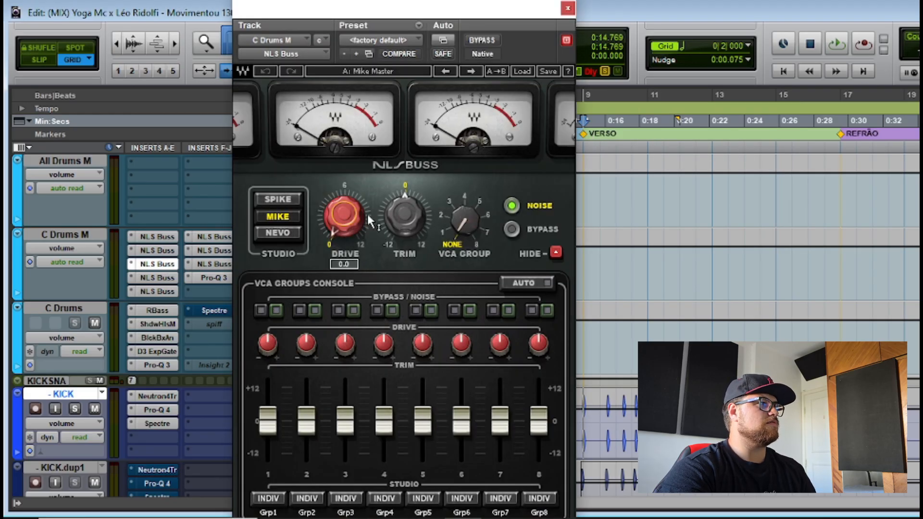
click(568, 8)
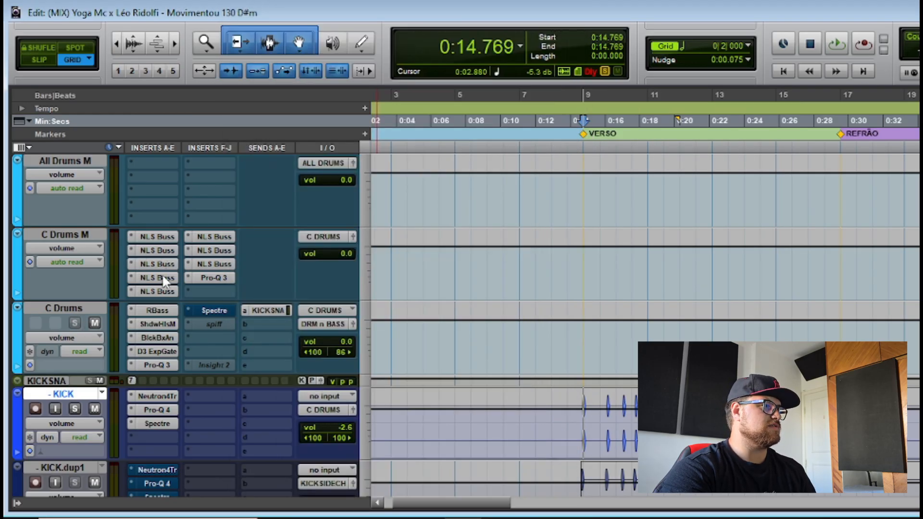
Step: Inspect the settings of the NLS Buss inserts D and E on the C Drums M track
click(163, 278)
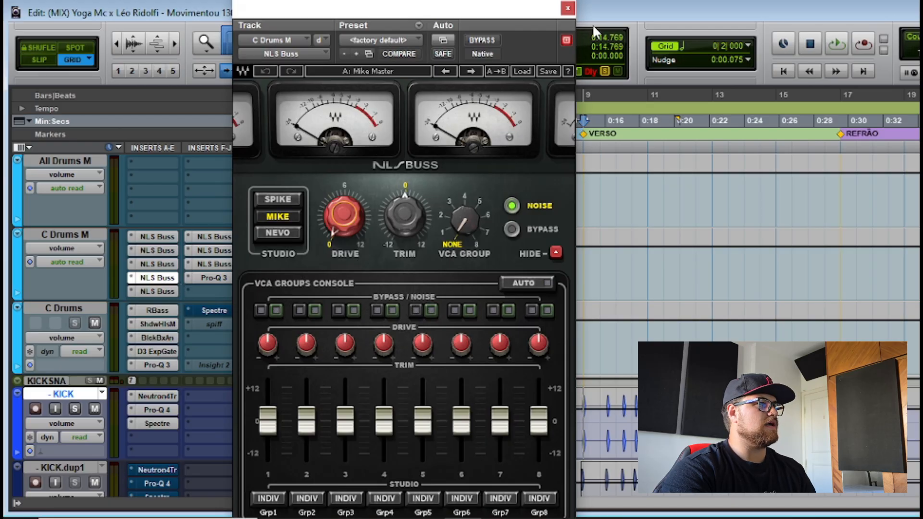
click(567, 8)
click(171, 292)
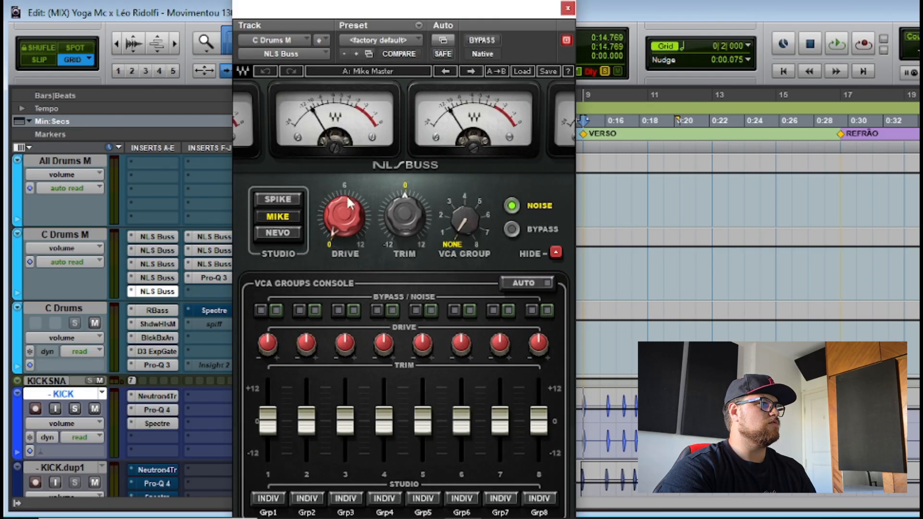
click(568, 8)
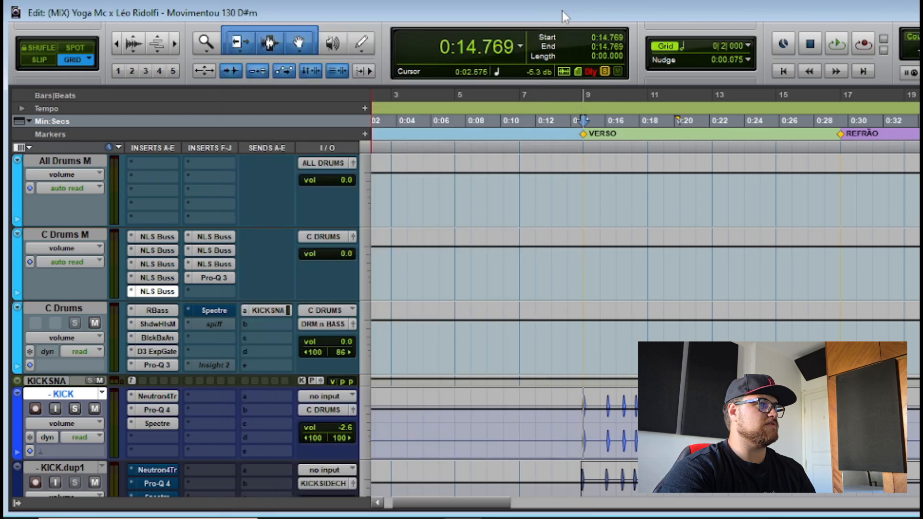
Step: Inspect the studio model, Drive and Trim settings of the NLS Buss inserts F, G and H on C Drums M
click(213, 236)
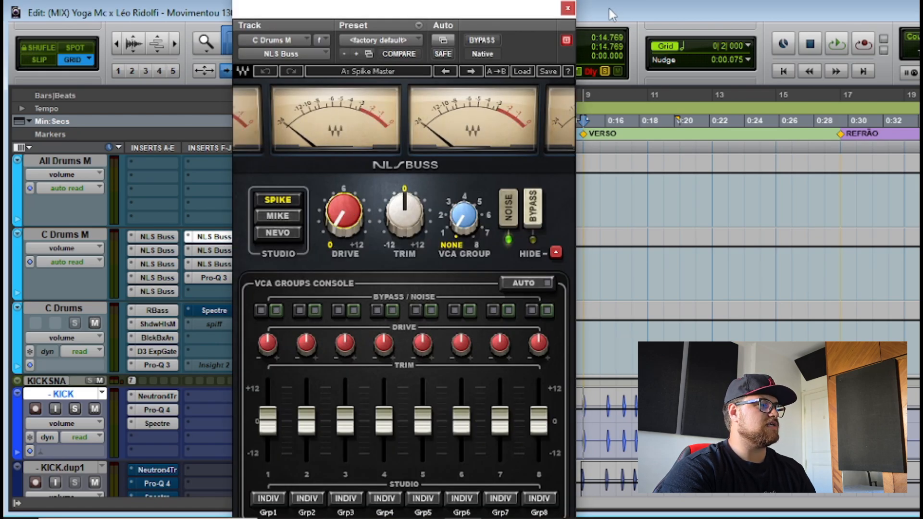
click(568, 9)
click(218, 250)
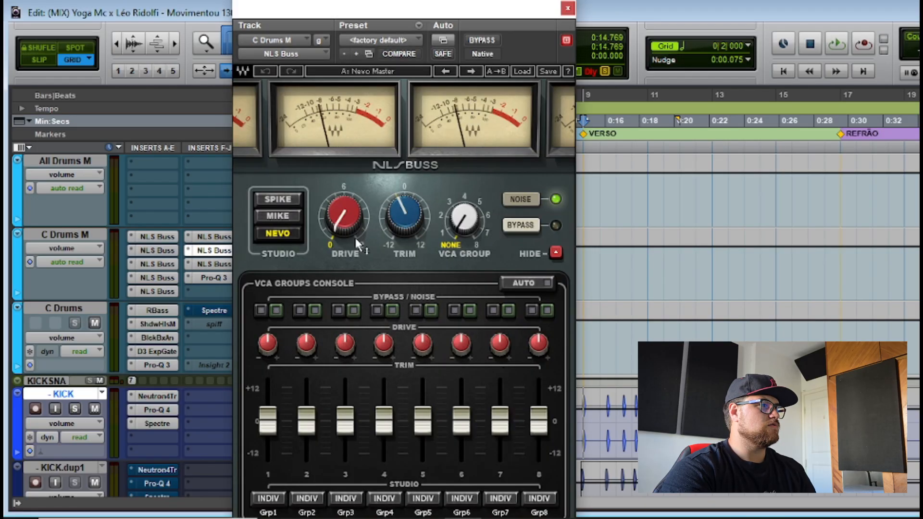
mouse_move(349, 209)
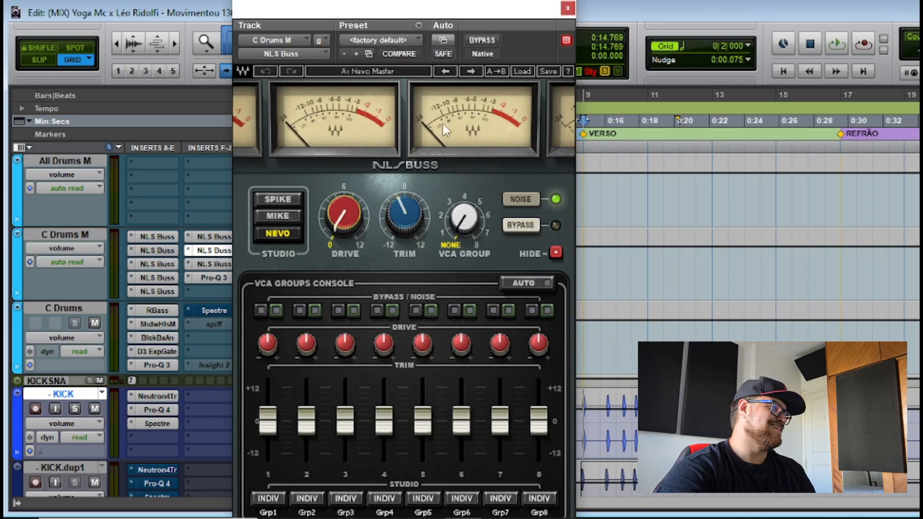
click(567, 9)
click(219, 266)
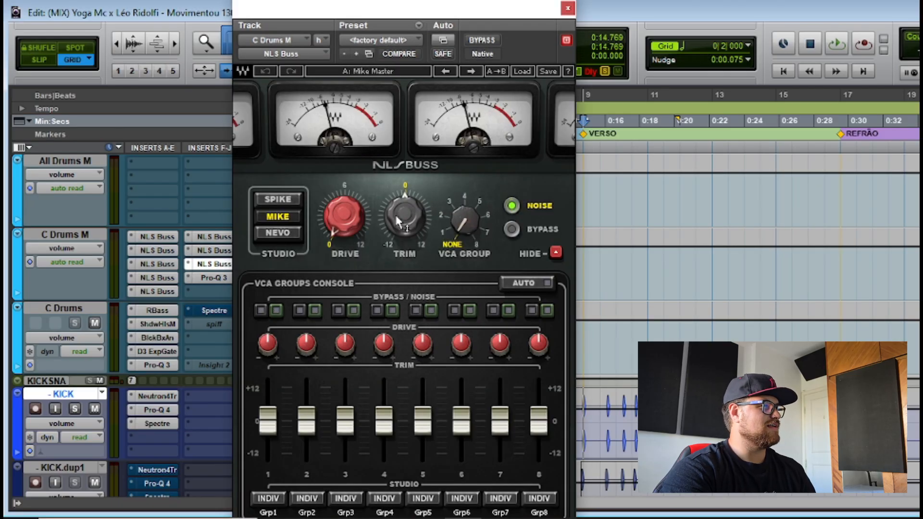
mouse_move(344, 212)
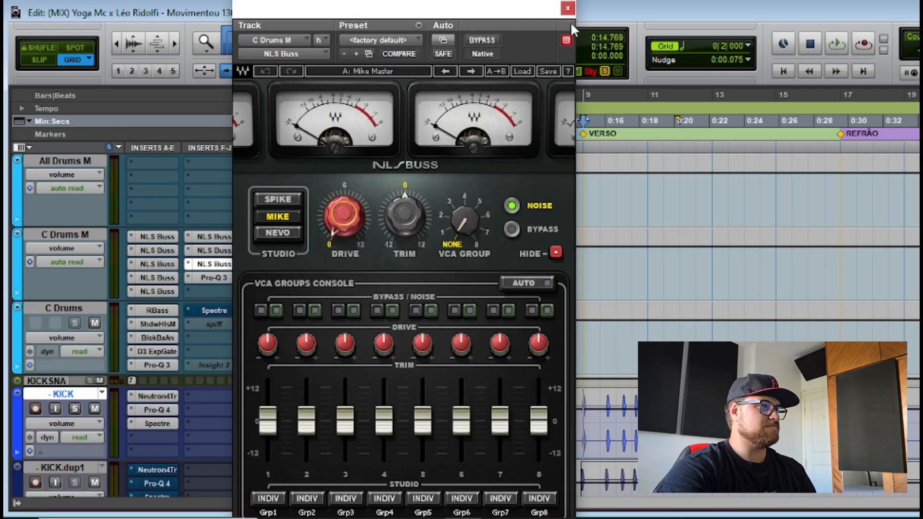
click(568, 8)
Step: Inspect the low-cut band of the Pro-Q 3 insert on the C Drums M track
click(216, 277)
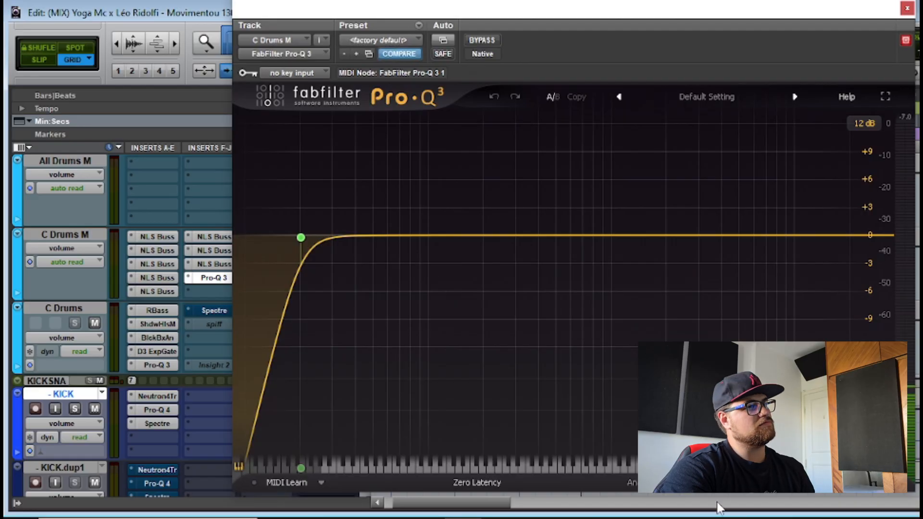
mouse_move(326, 251)
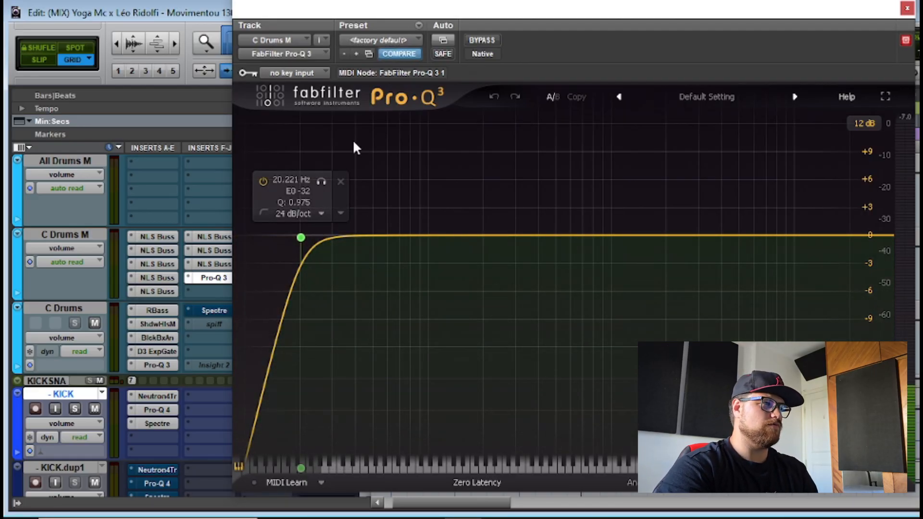
click(906, 7)
Step: Play the VERSO section and compare the C Drums bus with the Shadow Hills mastering compressor bypassed and active
scroll(682, 228, down, 3)
click(157, 249)
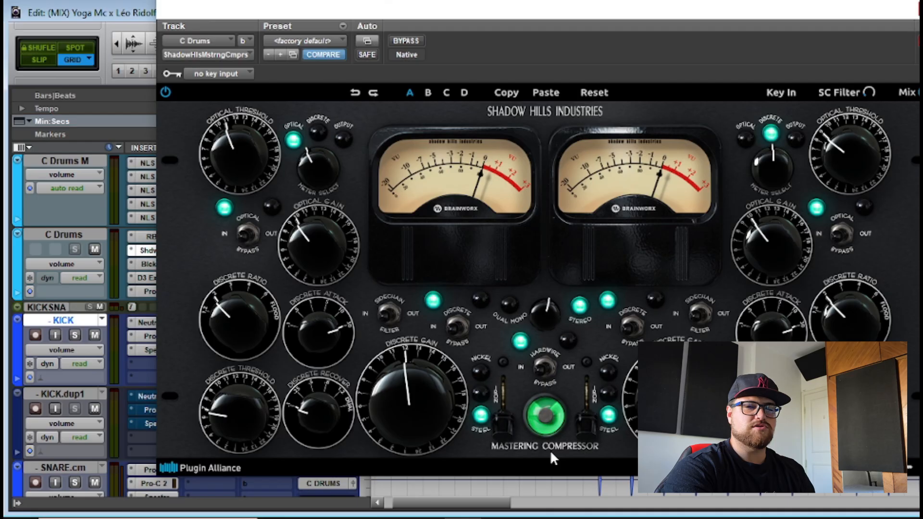
key(space)
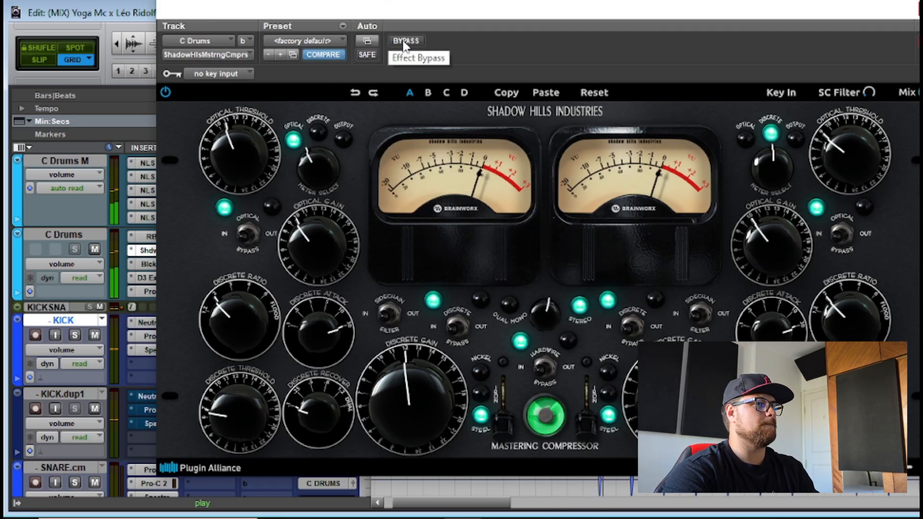
click(405, 41)
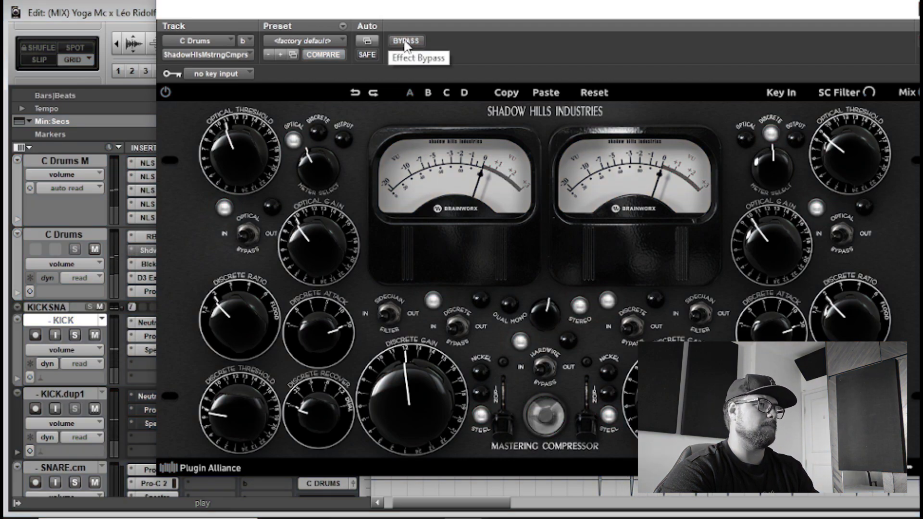
click(405, 42)
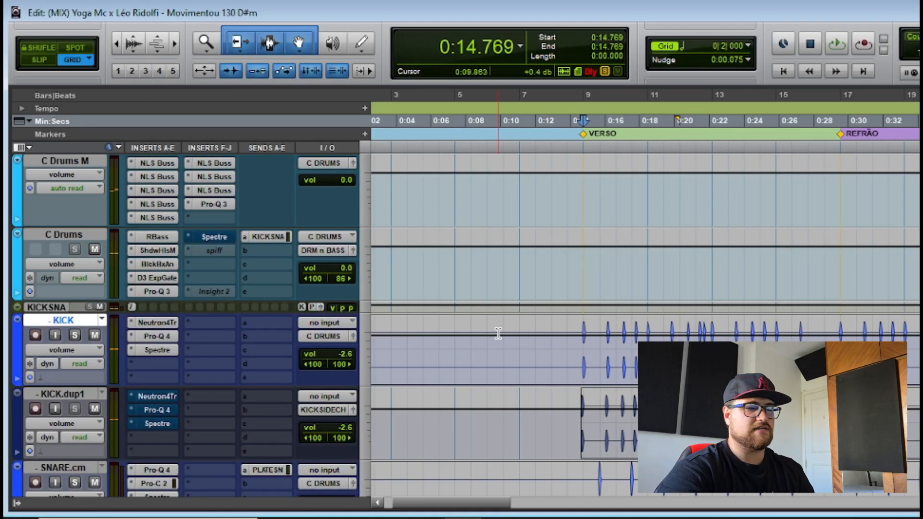
Step: Inspect the Black Box HG-2 on the C Drums bus and compare the VERSO section with it bypassed and active
click(157, 264)
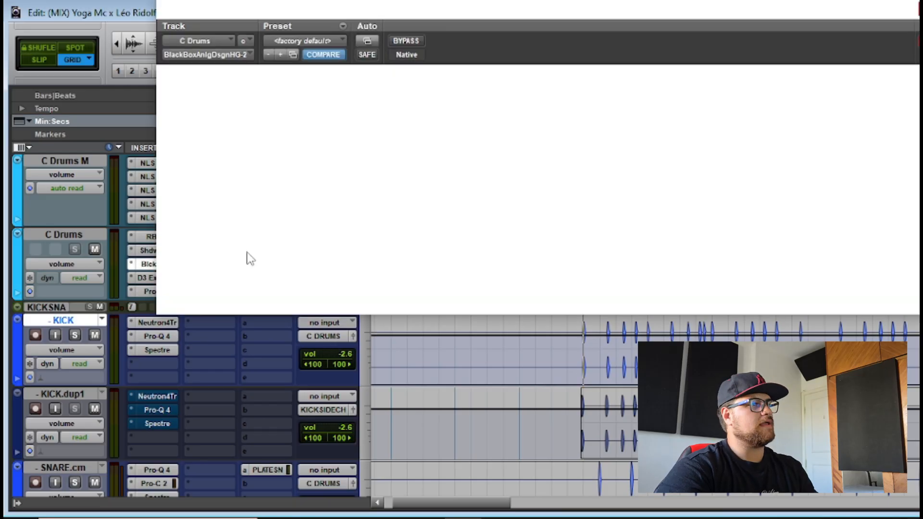
drag(602, 16, 581, 65)
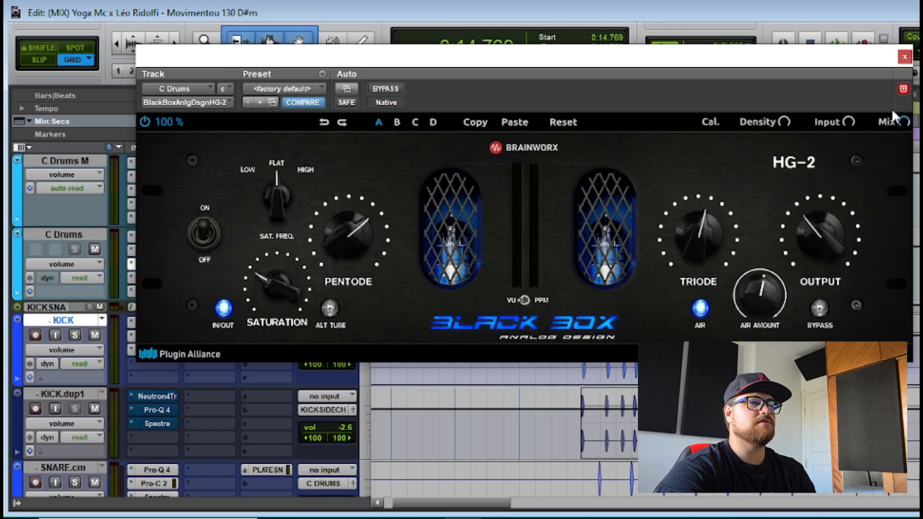
drag(724, 61, 738, 88)
key(space)
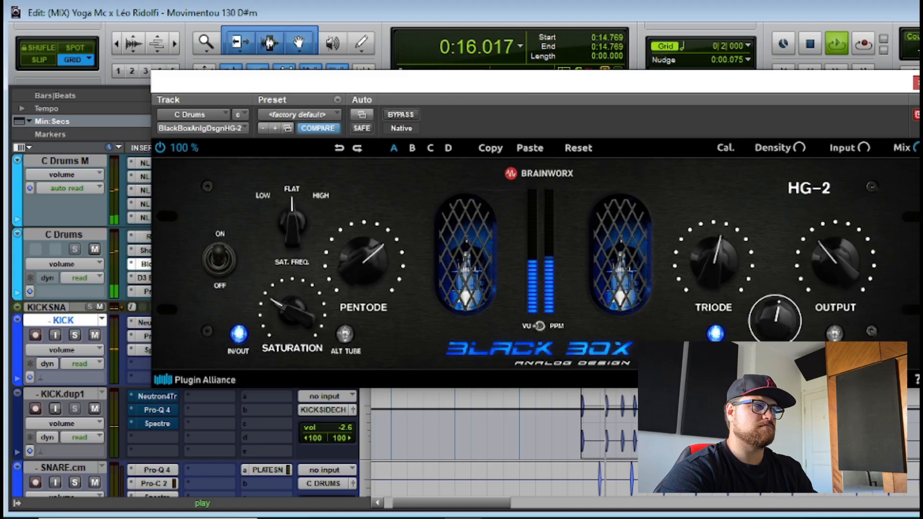
click(403, 114)
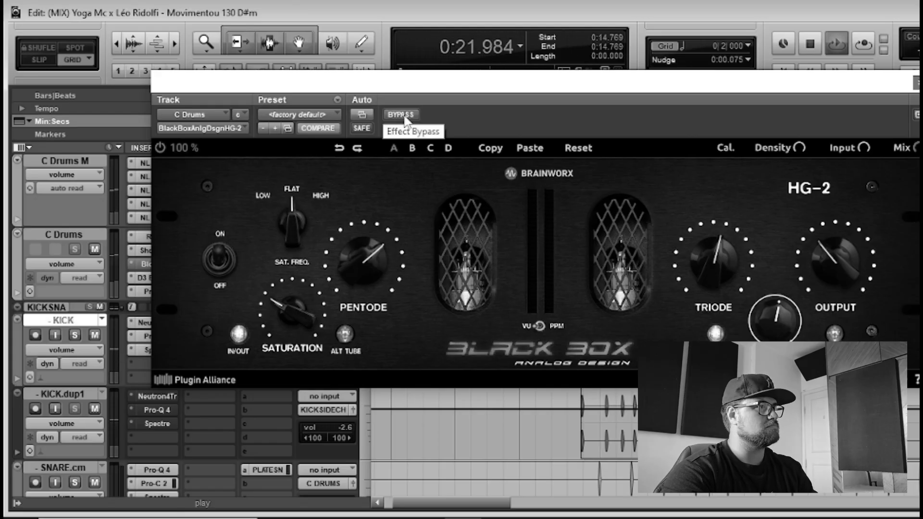
click(403, 114)
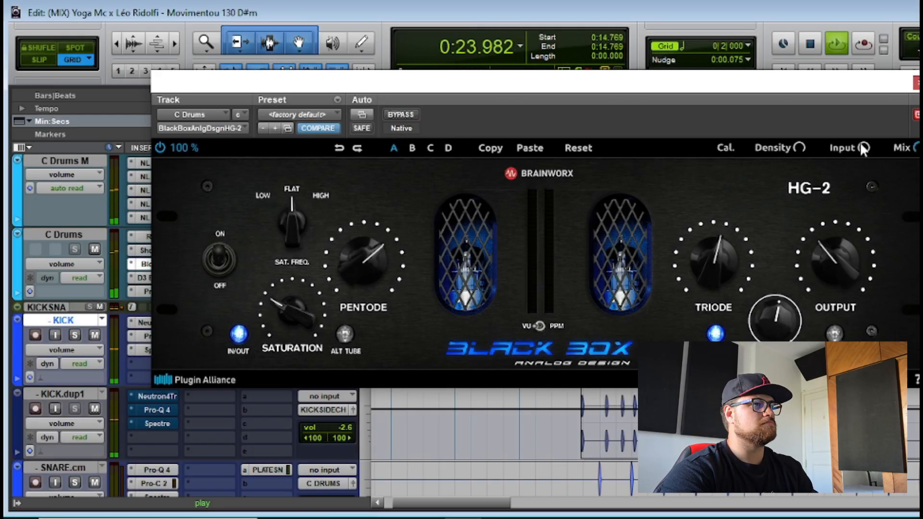
click(914, 83)
key(space)
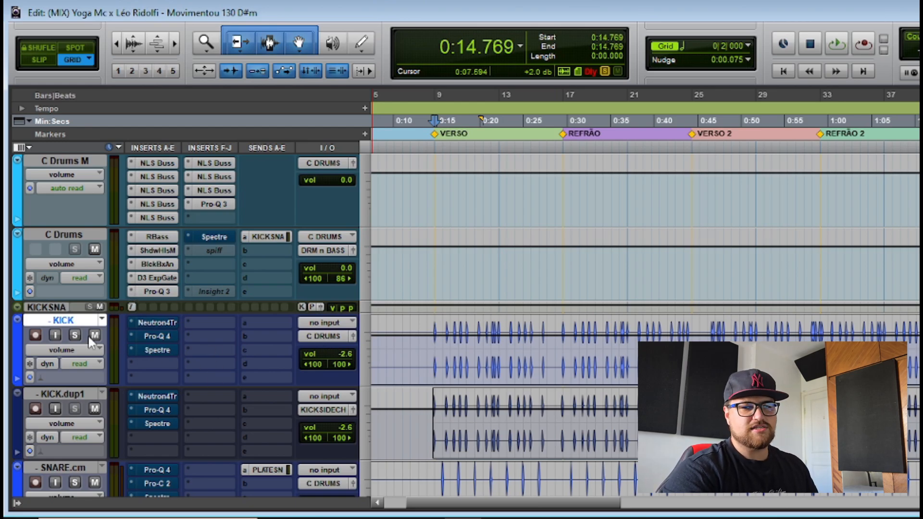
Step: Inspect the RBass insert on the C Drums bus and compare playback with it bypassed and active
click(157, 237)
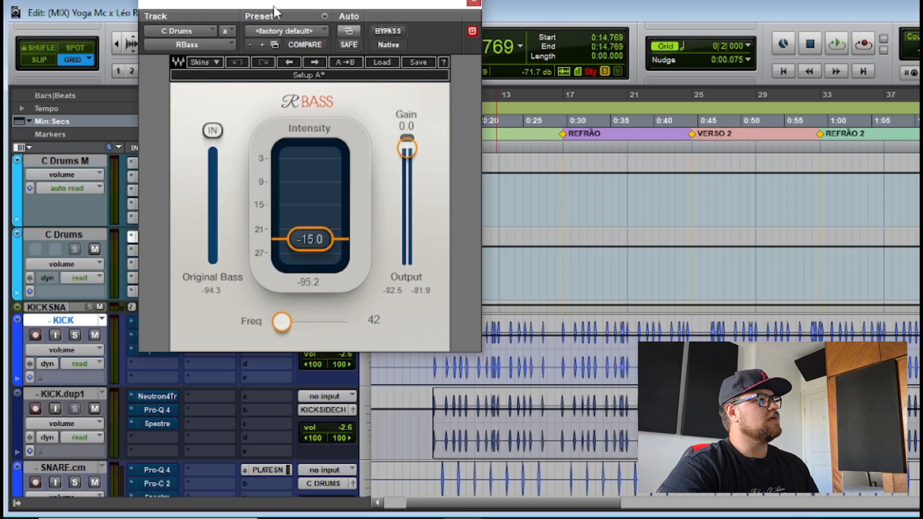
drag(356, 3, 394, 11)
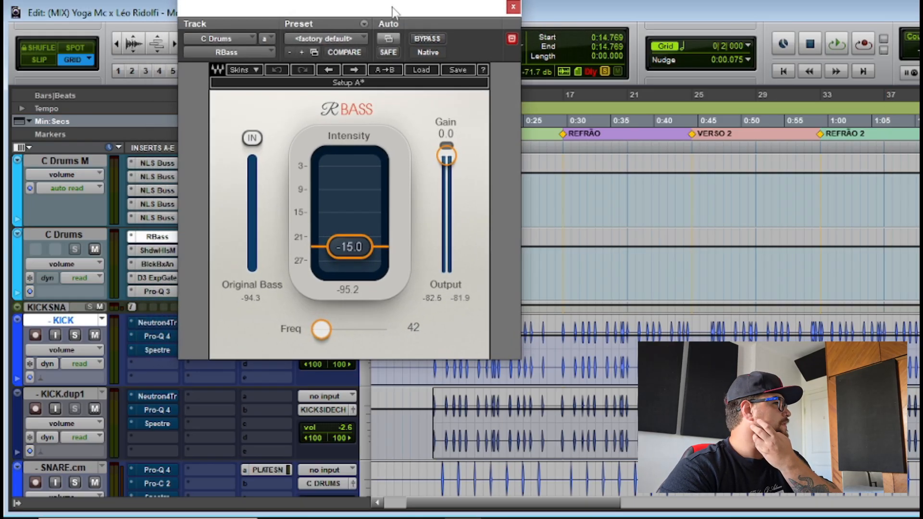
key(space)
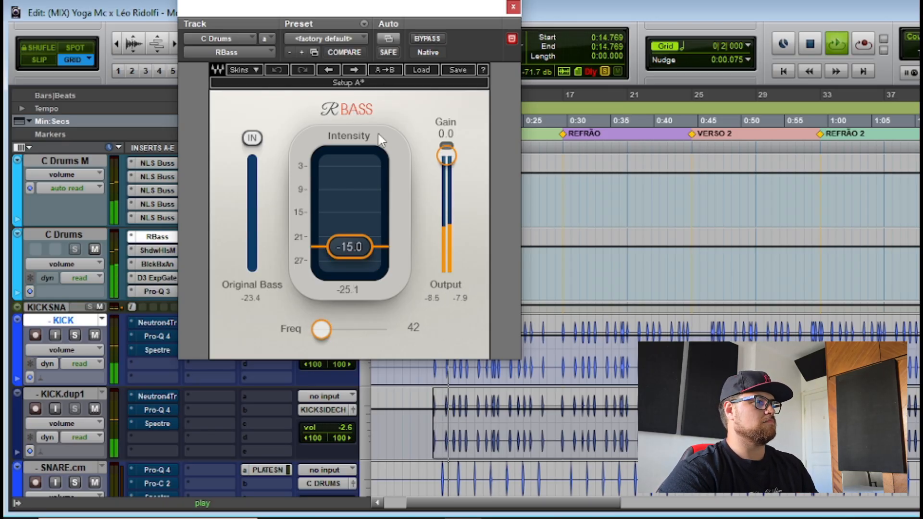
click(428, 39)
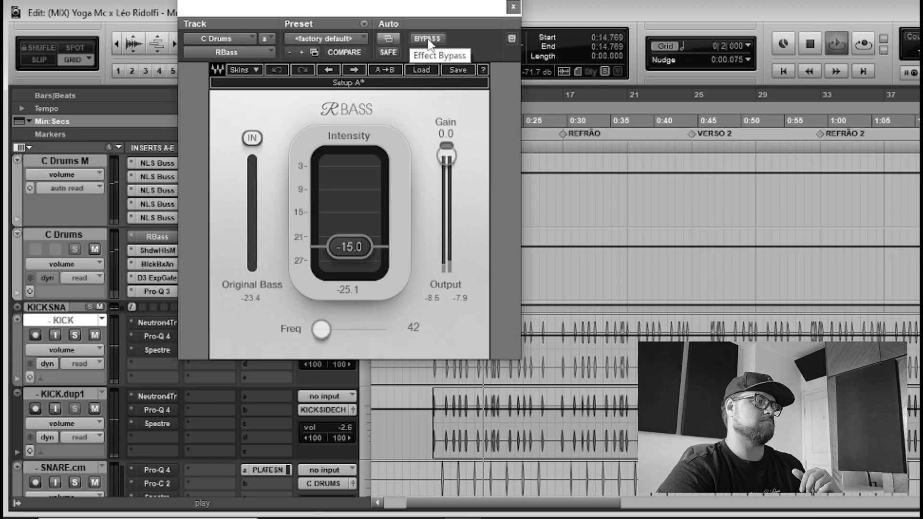
click(428, 39)
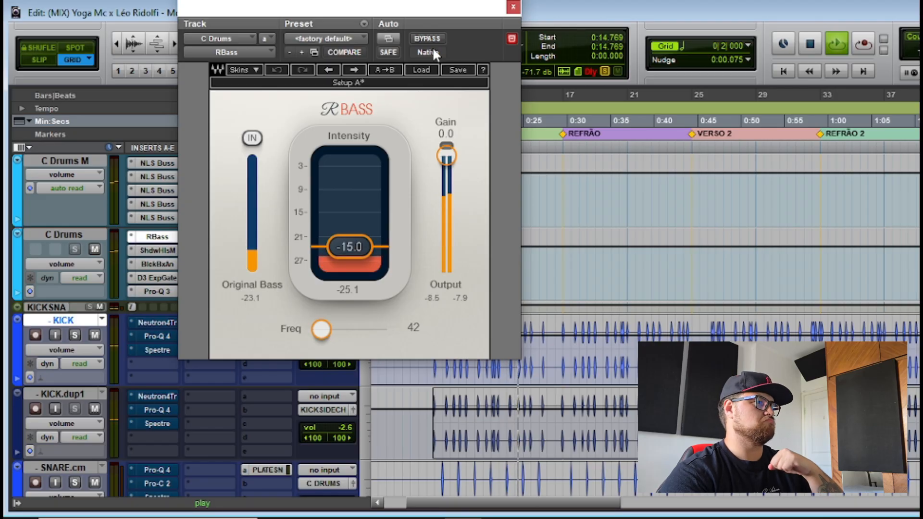
key(space)
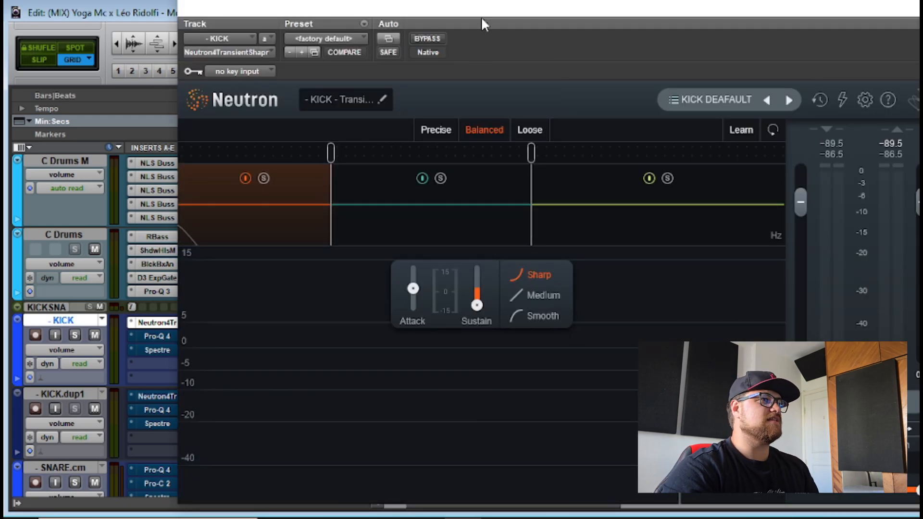
Step: Inspect the attack and sustain settings of all three bands in the KICK track's Neutron Transient Shaper
drag(481, 18, 470, 0)
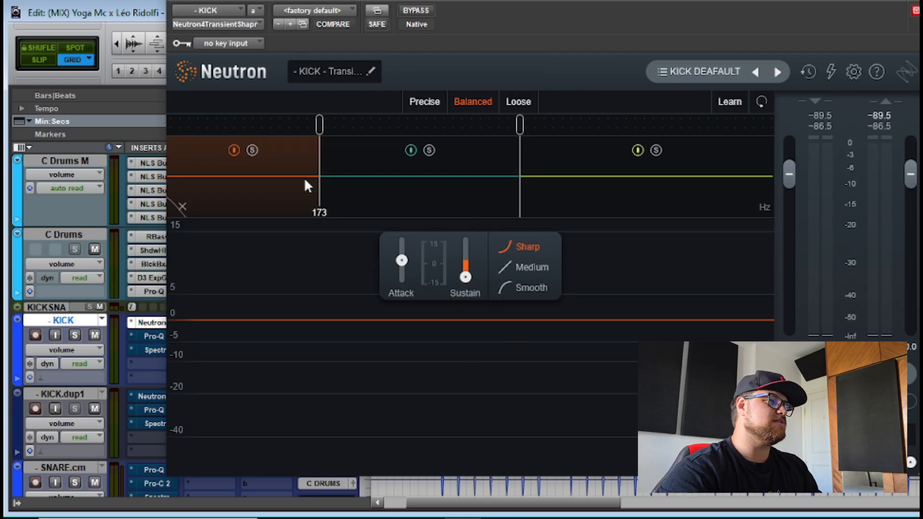
click(365, 192)
mouse_move(467, 268)
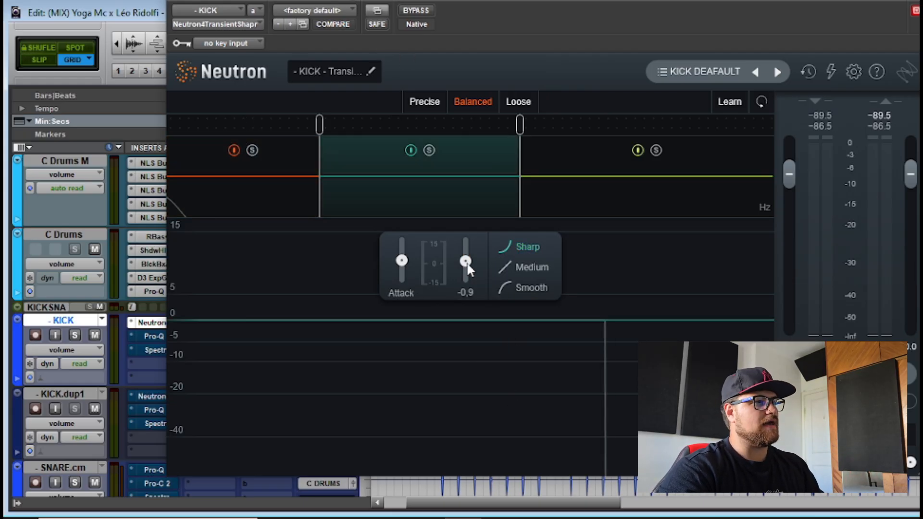
click(566, 158)
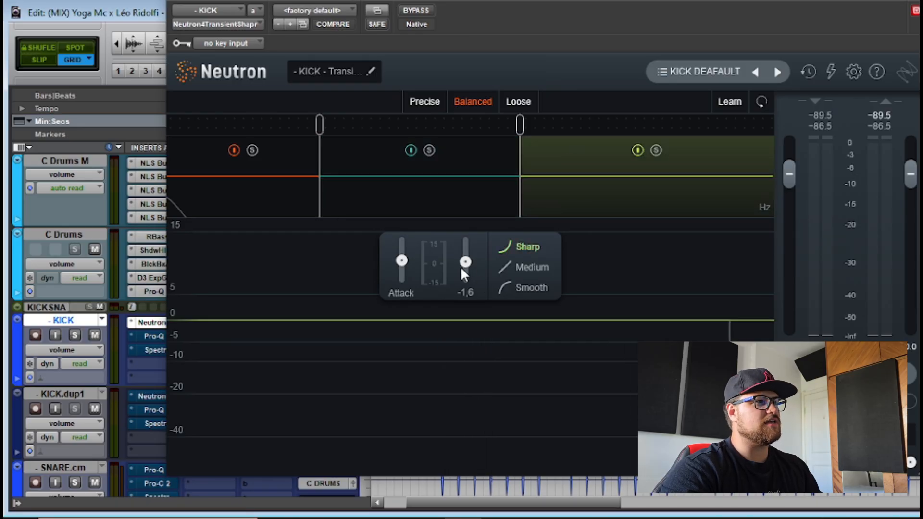
click(296, 146)
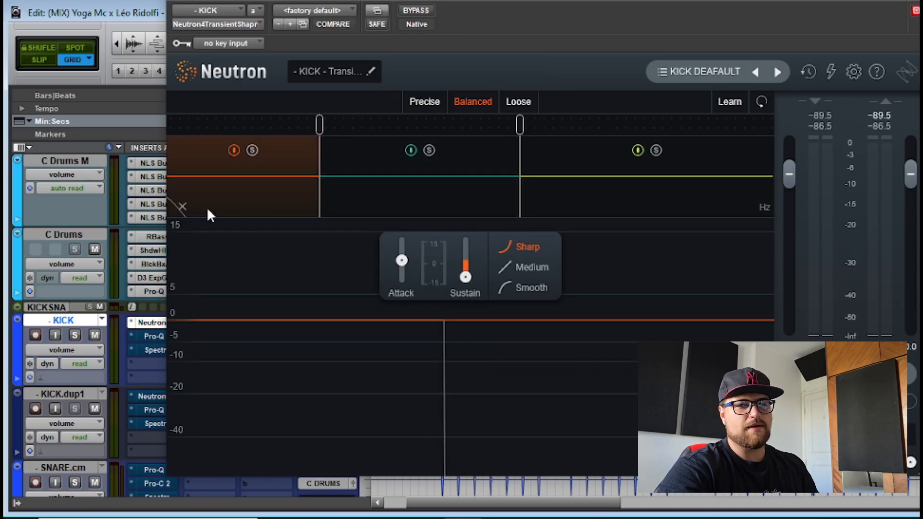
Step: Compare the kick with the Neutron Transient Shaper bypassed and active, and close the plug-in
click(416, 12)
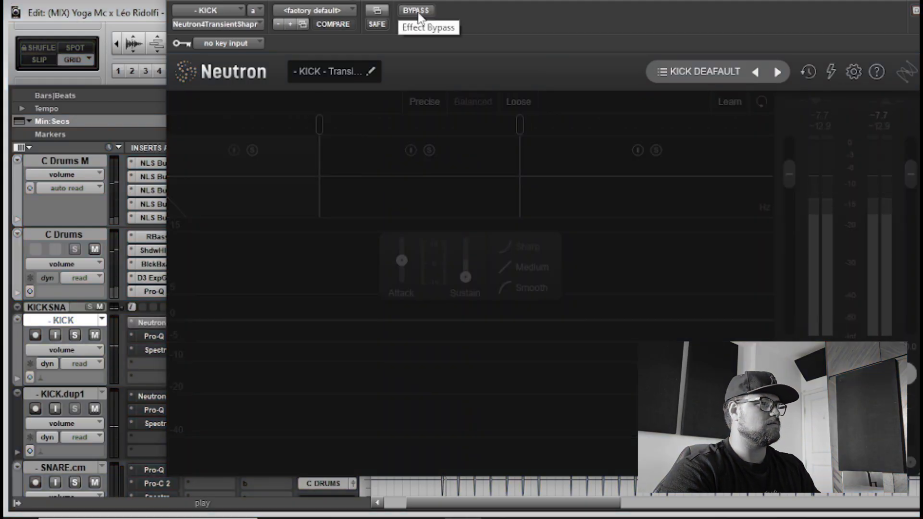
click(416, 11)
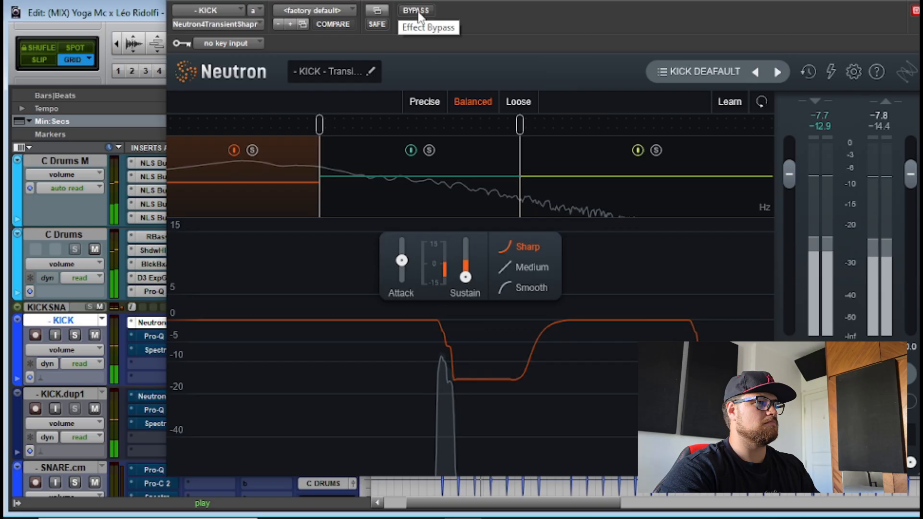
click(914, 9)
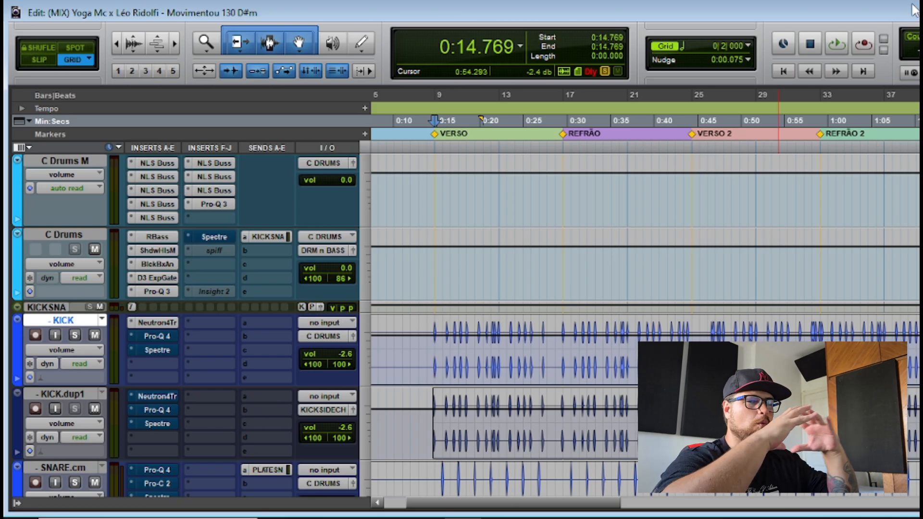
Step: Inspect the Pro-Q 4 insert on the KICK track and compare playback with it bypassed and active
click(157, 336)
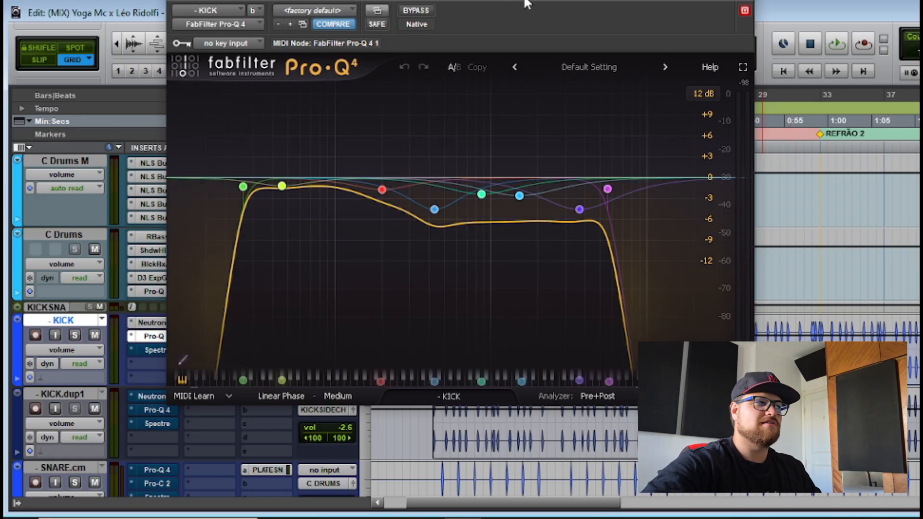
click(420, 11)
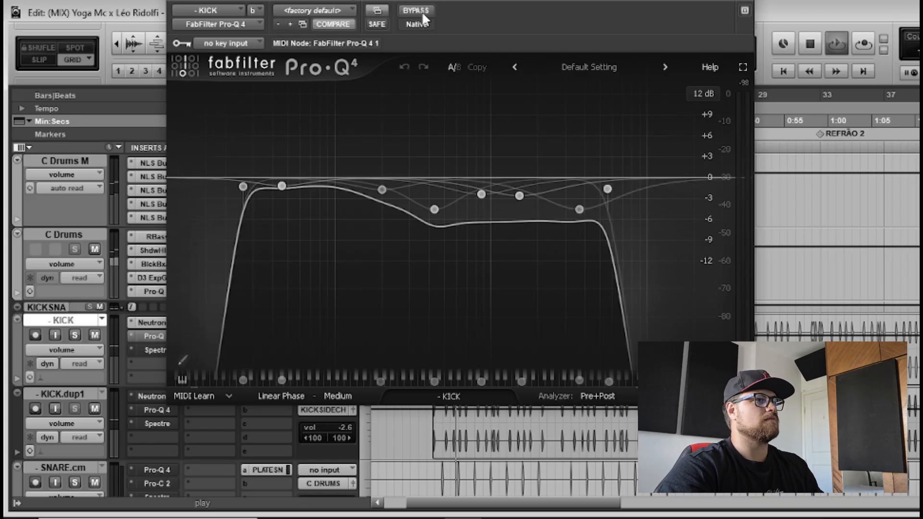
click(422, 11)
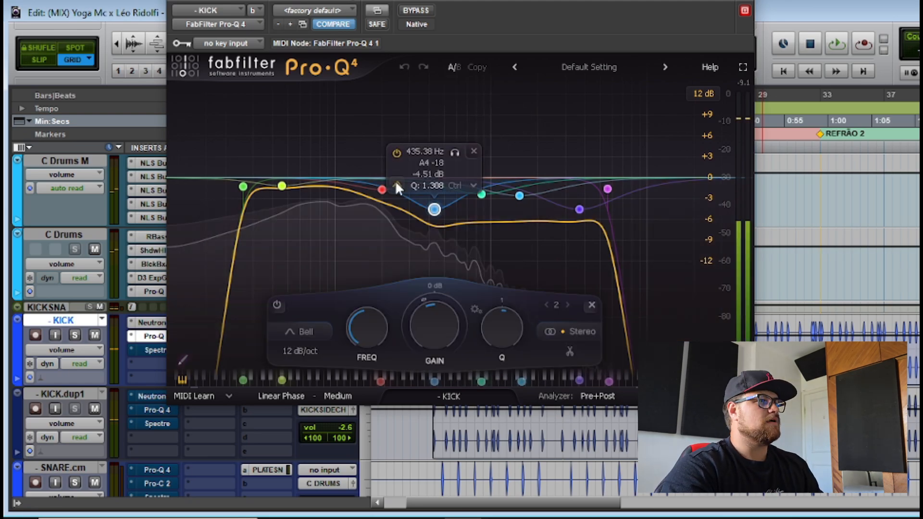
Step: Solo the 435 Hz and 3.7 kHz bands of the KICK track's Pro-Q 4 to audition the frequencies being cut
mouse_move(379, 192)
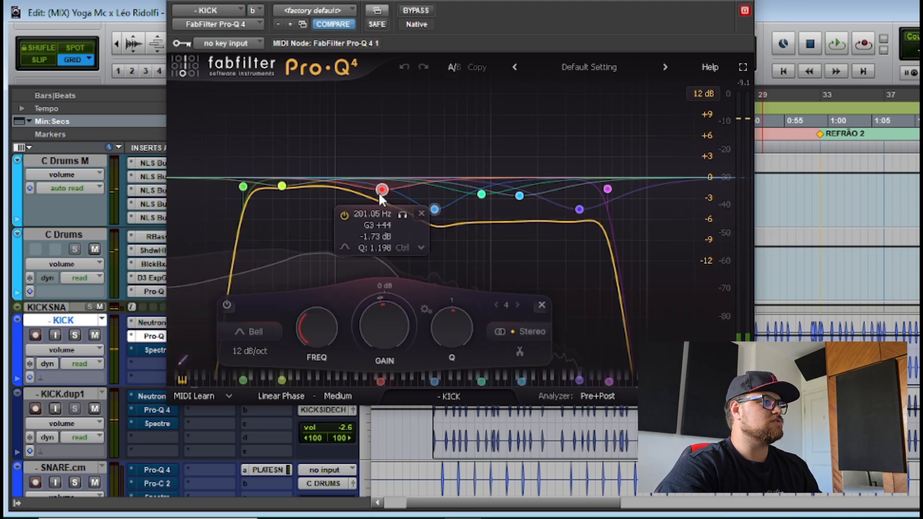
click(434, 209)
click(453, 155)
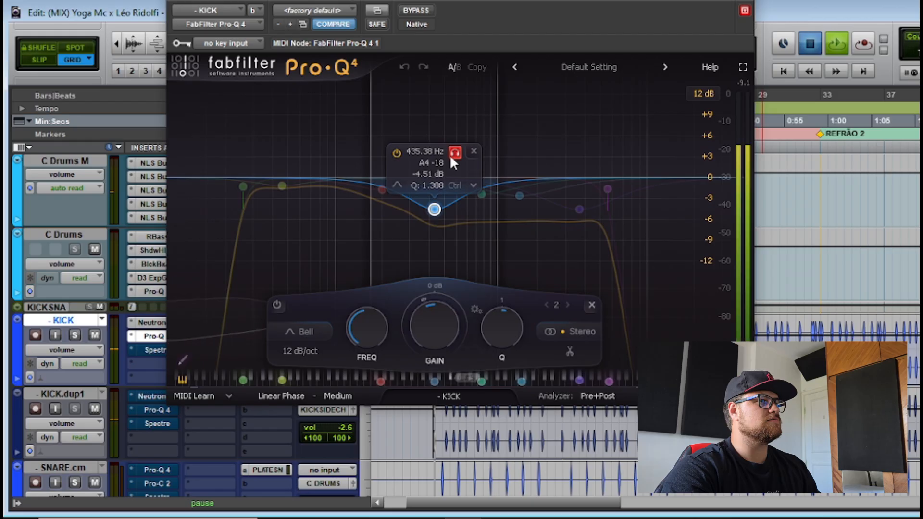
key(space)
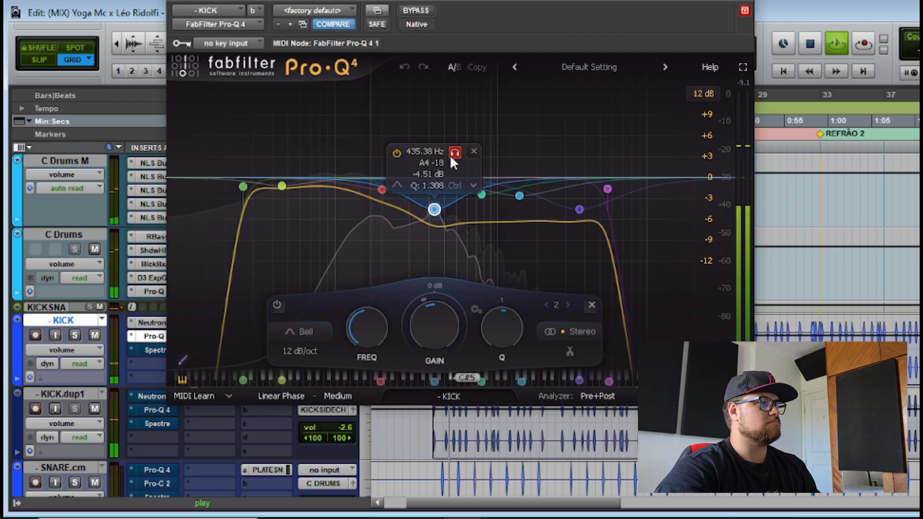
click(452, 154)
click(482, 194)
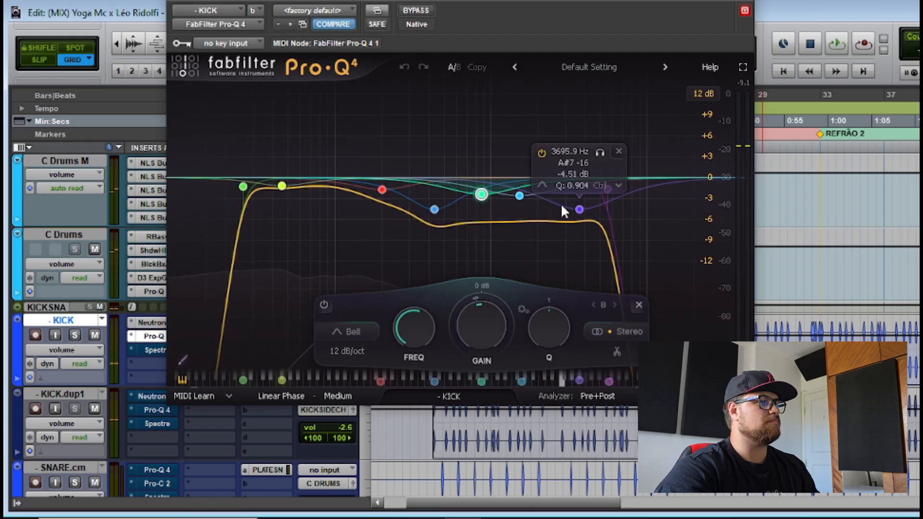
click(598, 151)
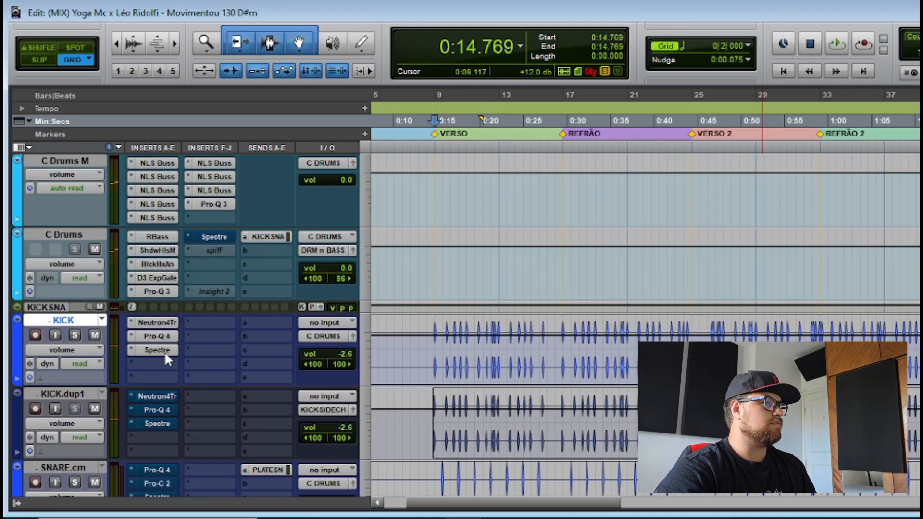
Step: Inspect the Spectre insert on the KICK track and compare playback with it bypassed and active
click(163, 350)
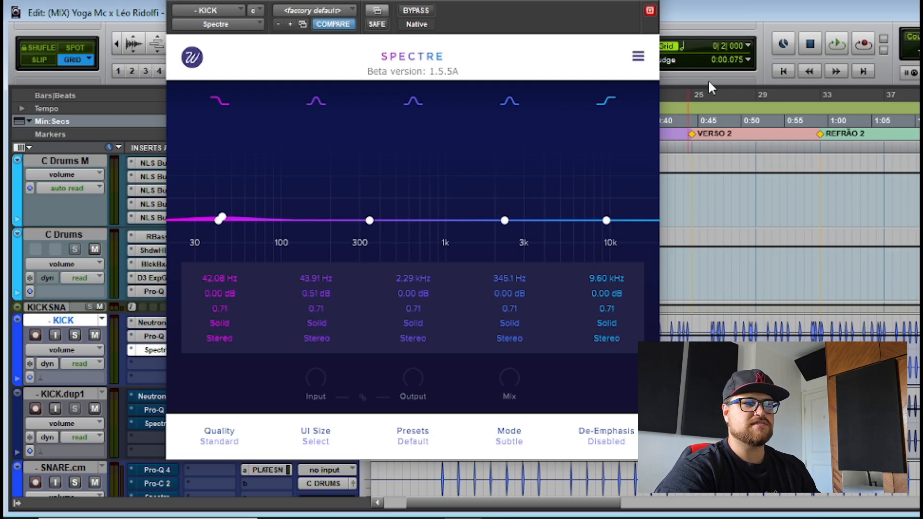
click(683, 116)
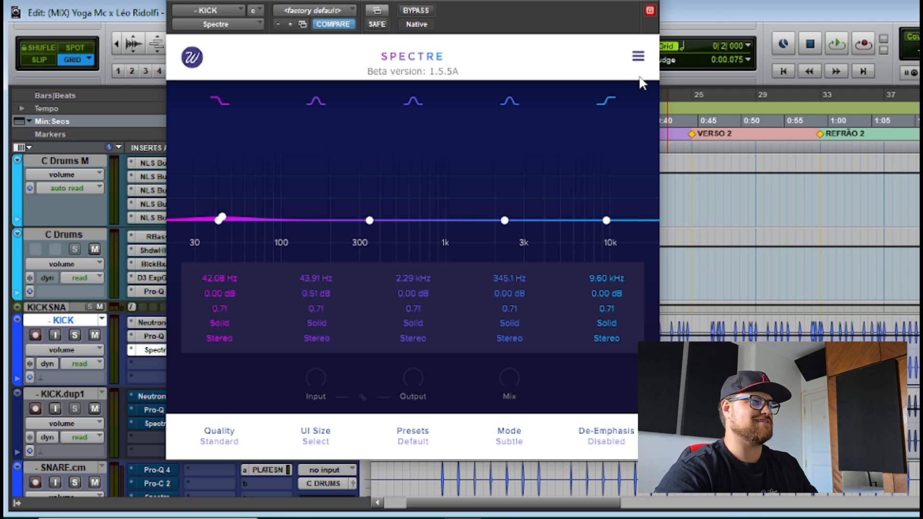
key(space)
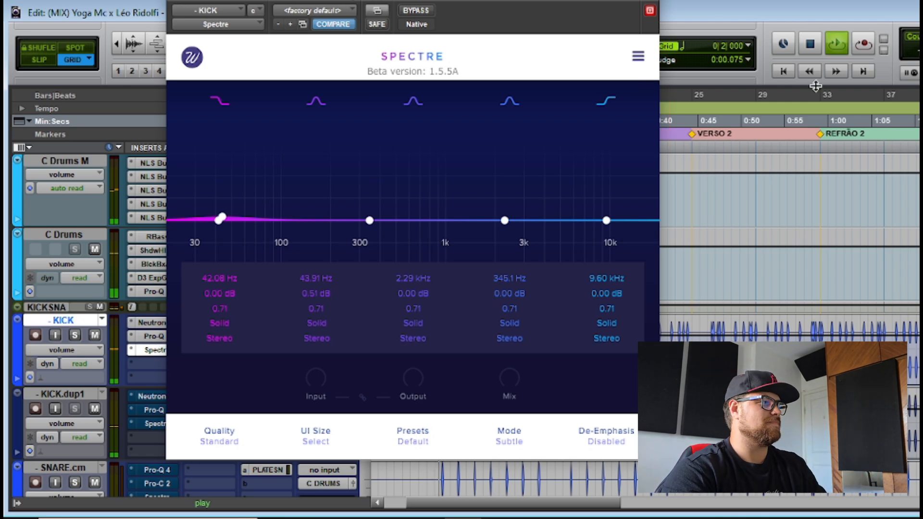
click(423, 13)
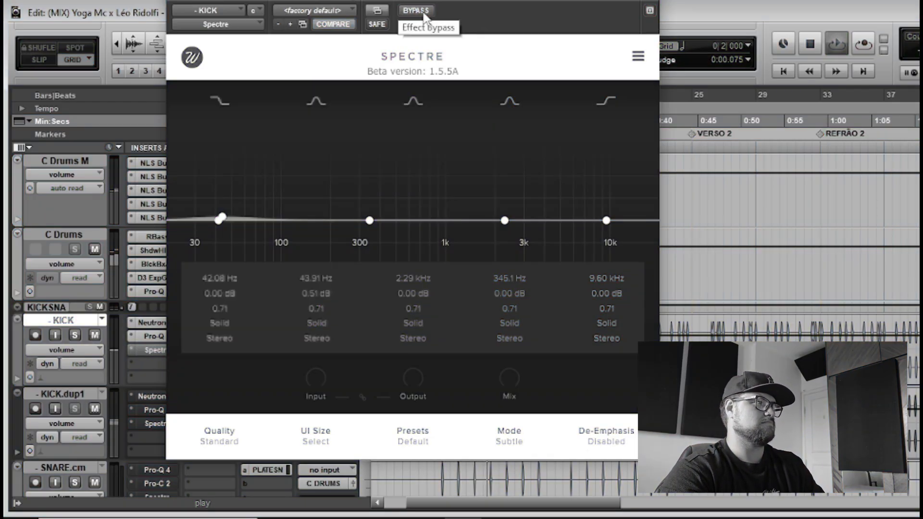
click(423, 10)
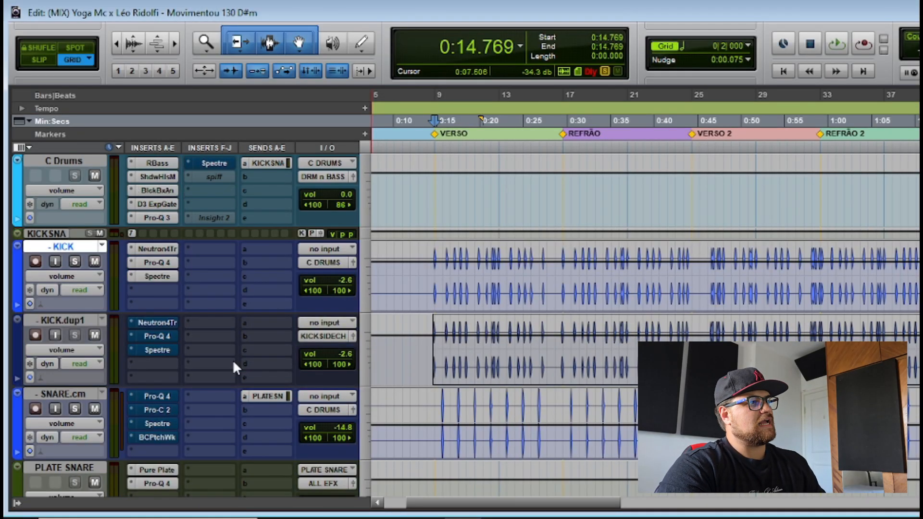
Step: Examine the timing of the KICK.dup1 hits against the KICK hits at the start of VERSO
click(448, 366)
key(t)
key(t)
key(t)
key(t)
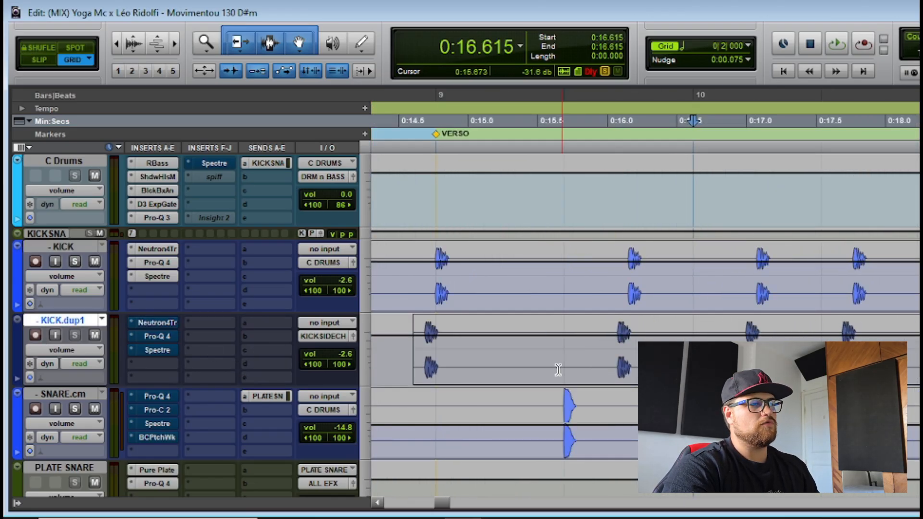
click(422, 355)
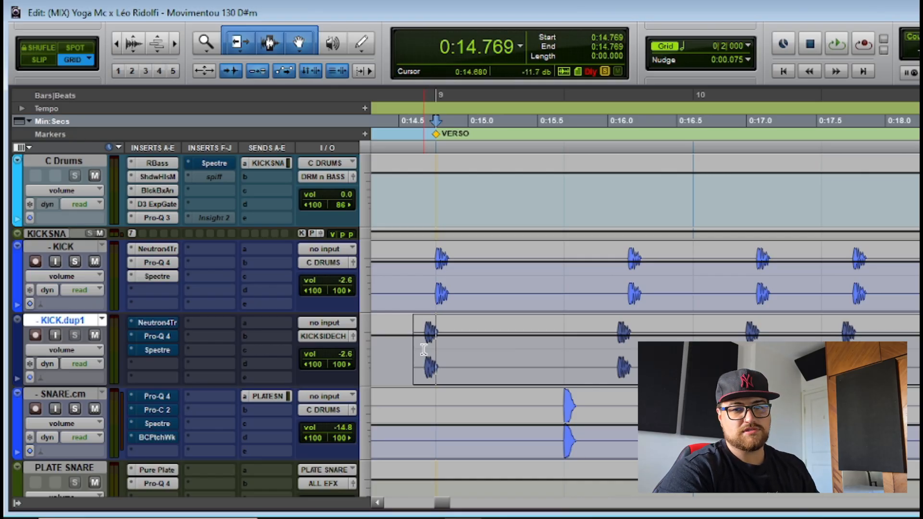
key(t)
key(t)
key(r)
key(r)
key(t)
key(t)
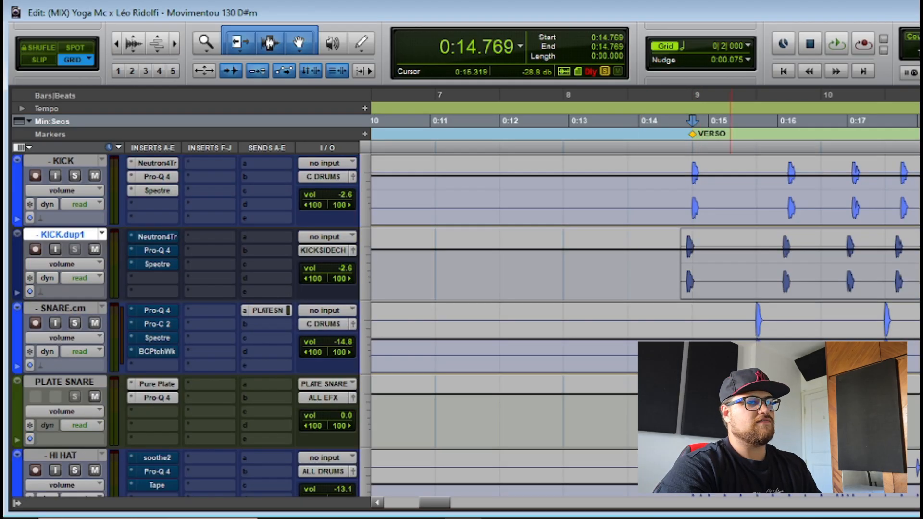
Step: Select the SNARE.cm track and audition the first bars of the VERSO section
click(686, 321)
key(space)
drag(433, 503, 446, 508)
key(space)
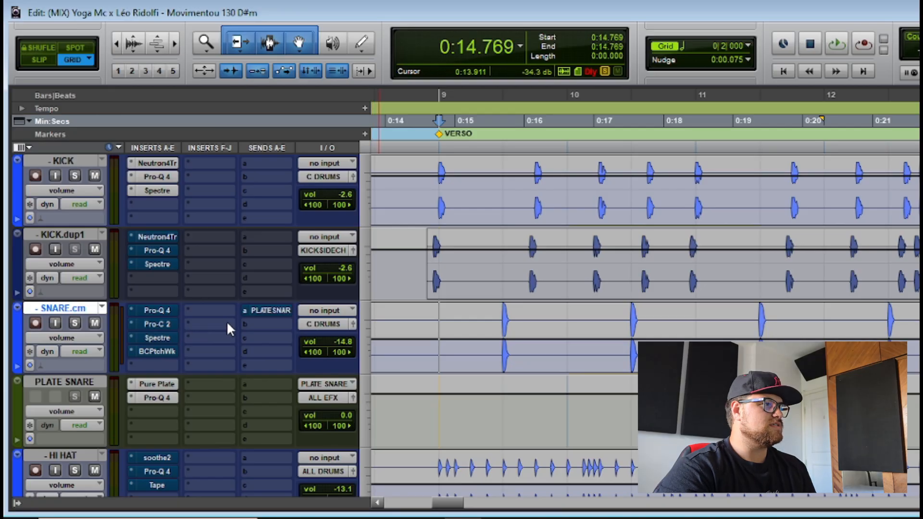
key(space)
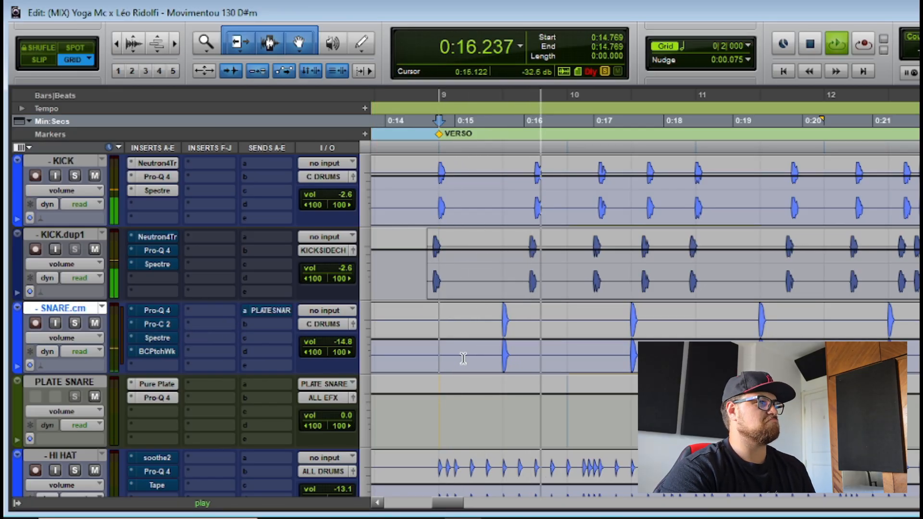
key(space)
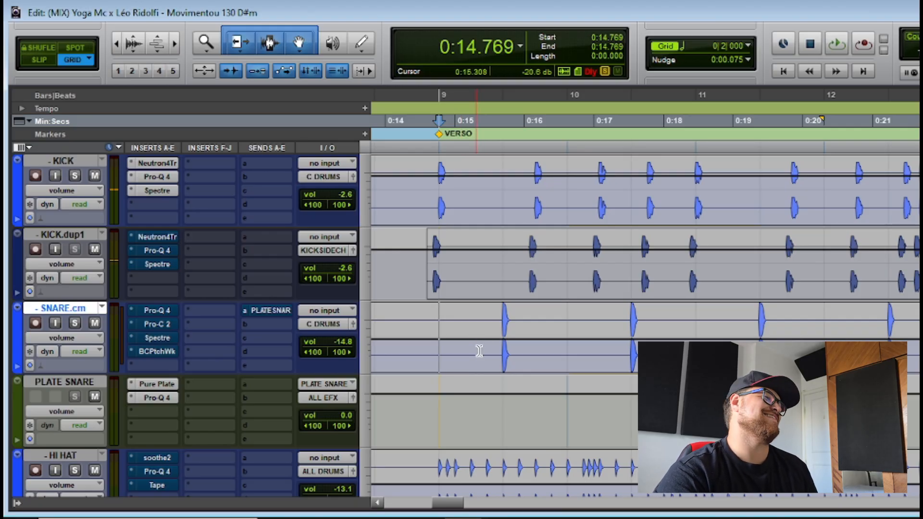
key(space)
key(space)
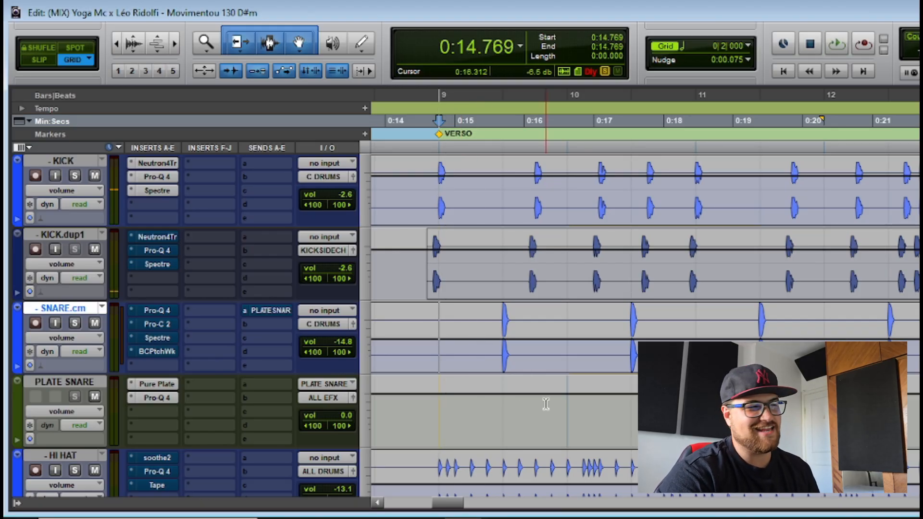
key(space)
key(space)
Step: Activate the Pro-Q 4 insert on the SNARE.cm track, inspect its curve and compare playback with it bypassed and active
click(146, 313)
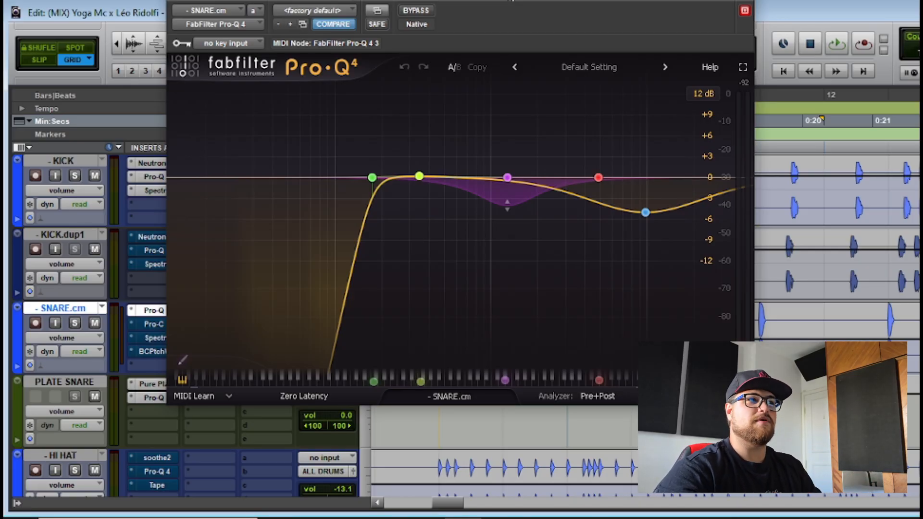
key(space)
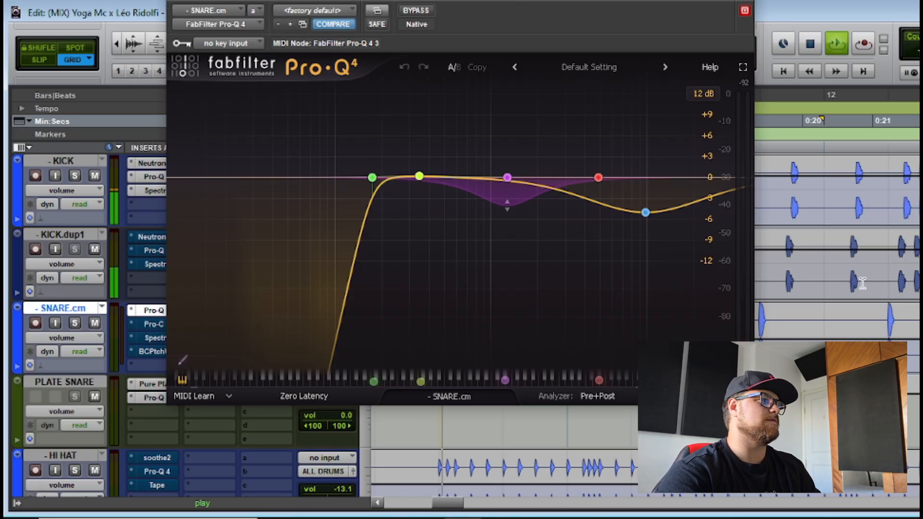
key(space)
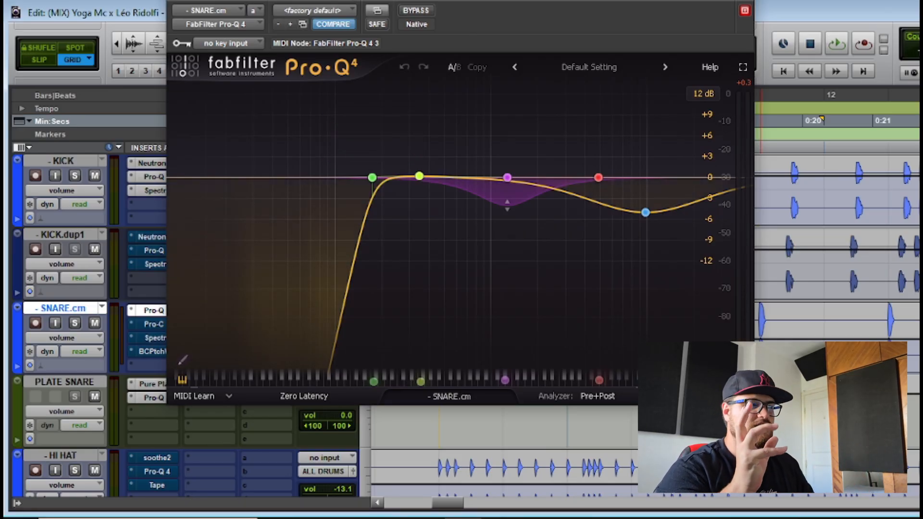
key(space)
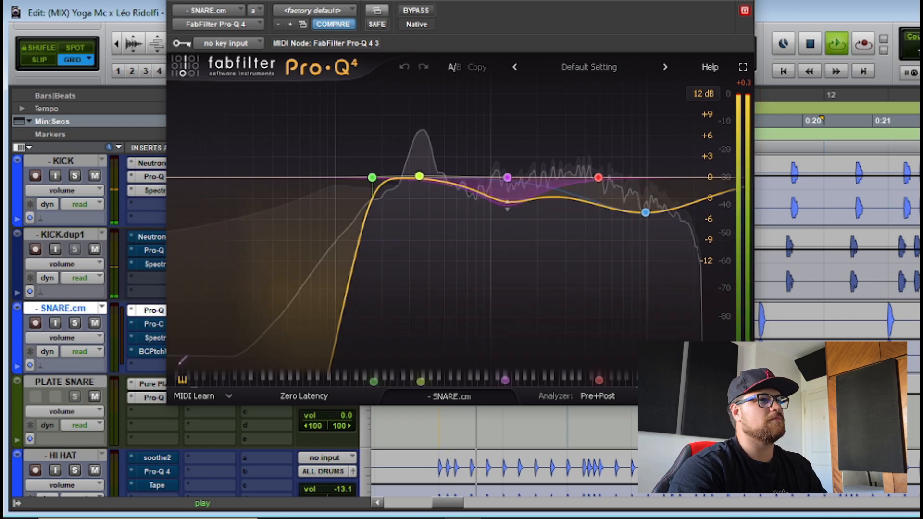
click(418, 10)
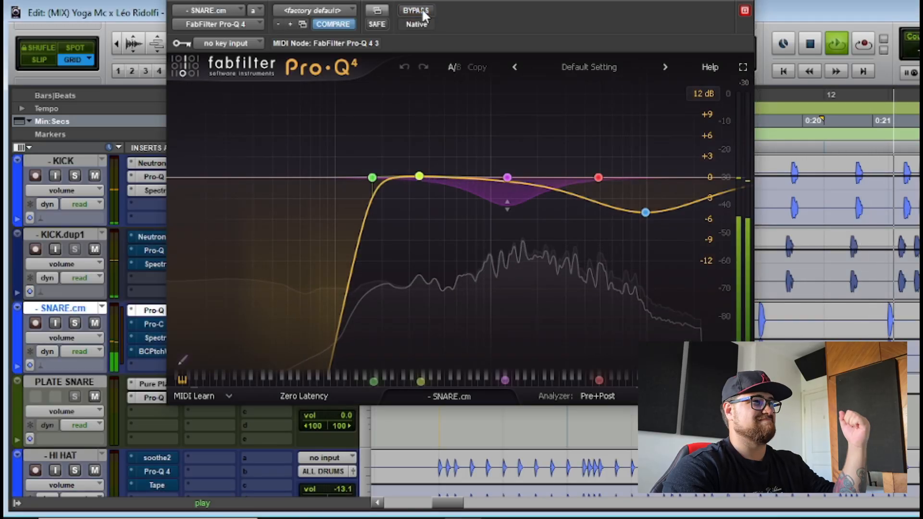
click(422, 10)
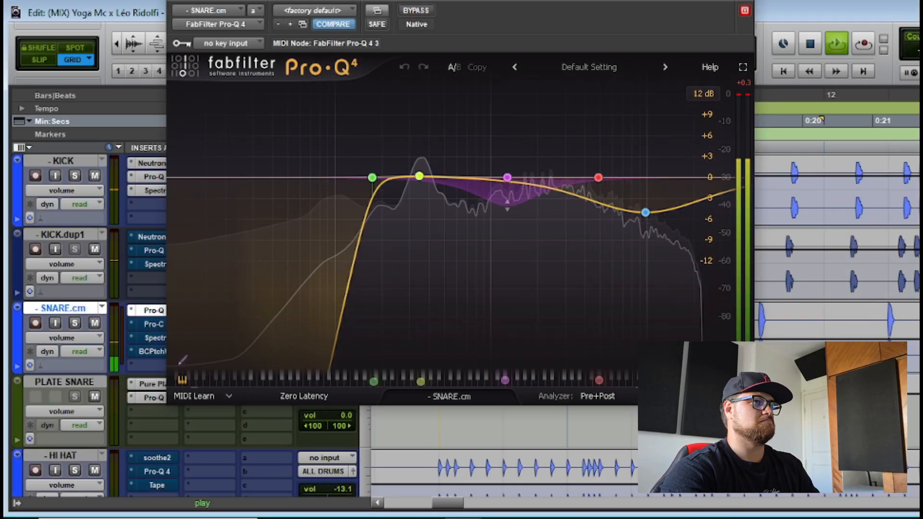
key(space)
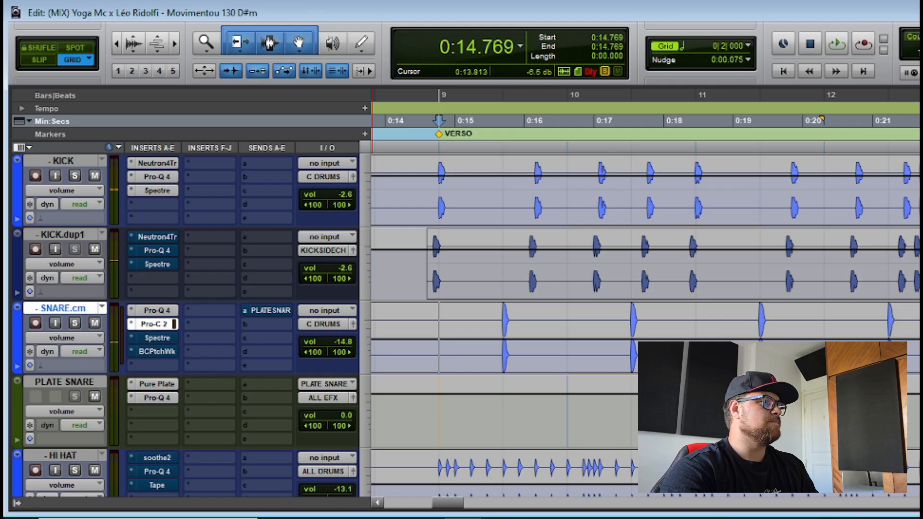
Step: Activate the Pro-C 2 compressor on the SNARE.cm track and compare playback with it bypassed and active
click(171, 324)
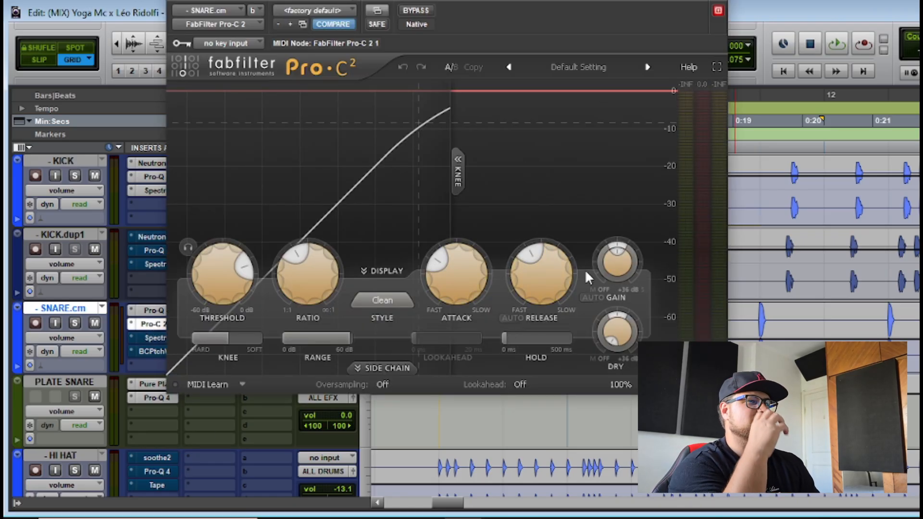
key(space)
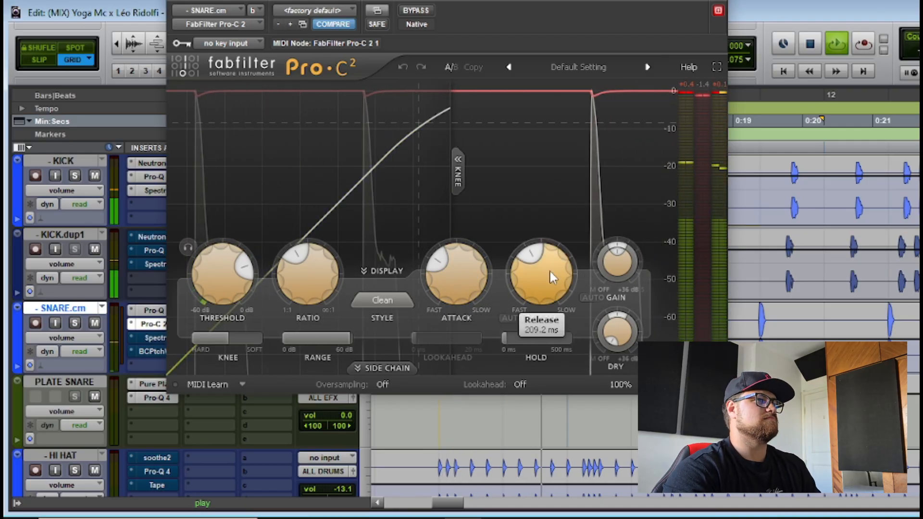
click(718, 10)
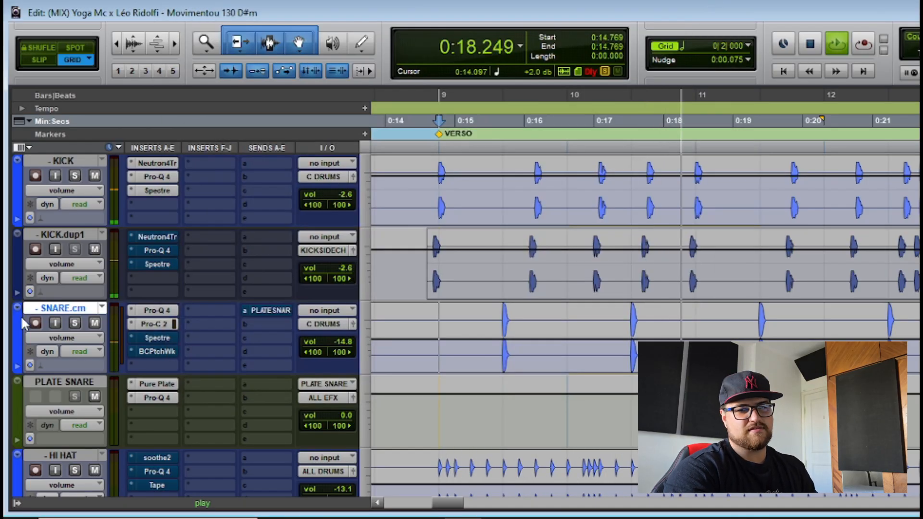
click(158, 324)
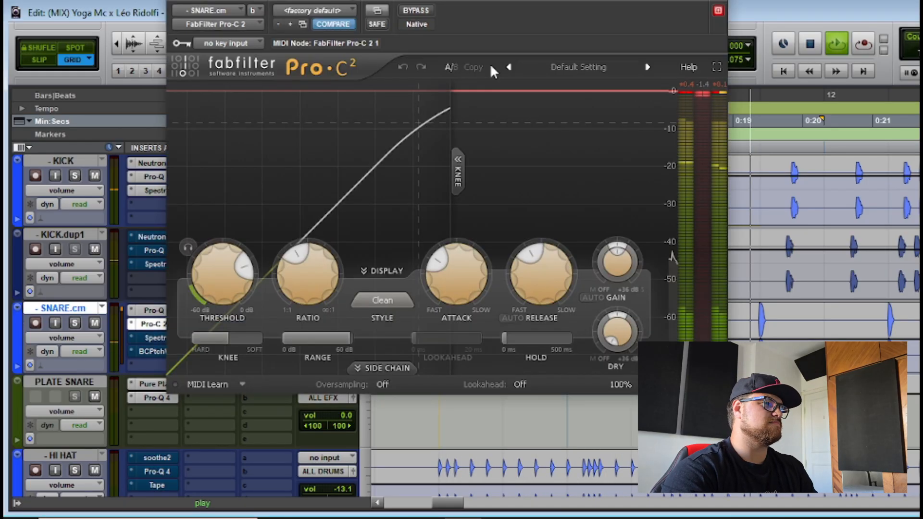
click(416, 10)
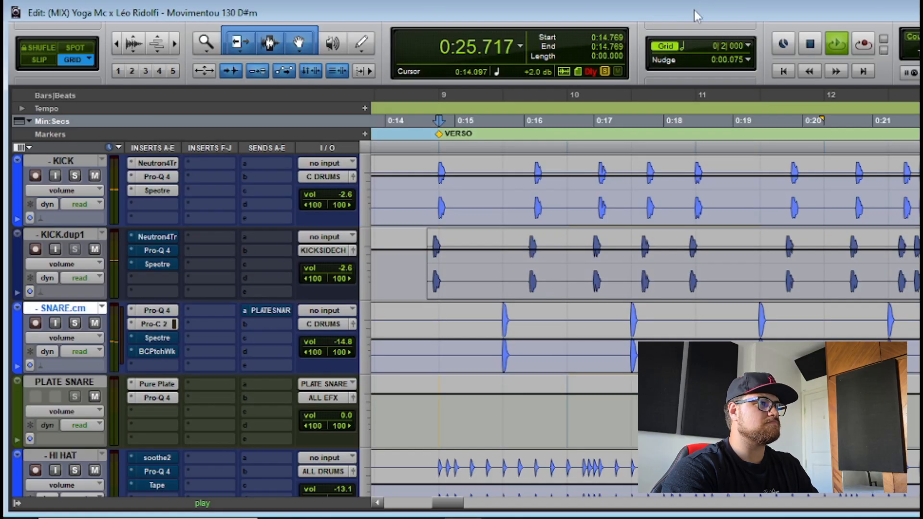
click(153, 323)
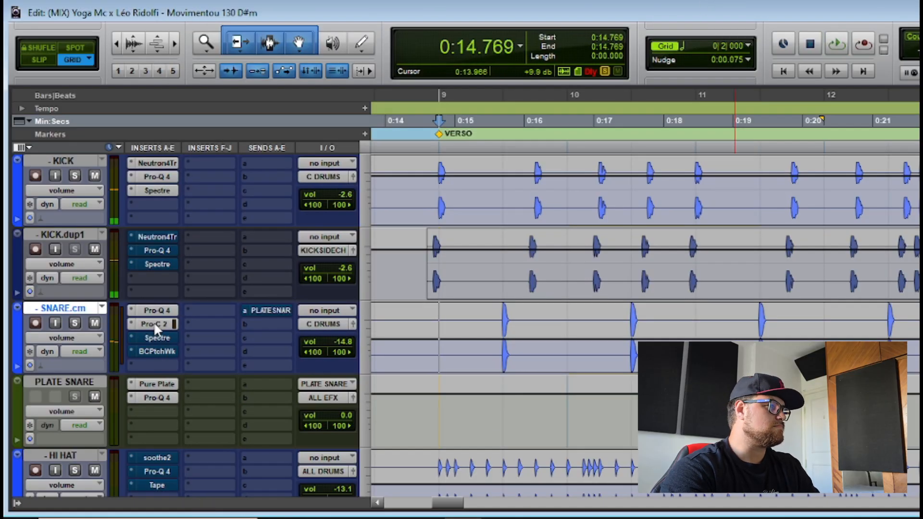
Step: Activate the Spectre insert on the SNARE.cm track and compare playback from VERSO with it bypassed and active
click(158, 337)
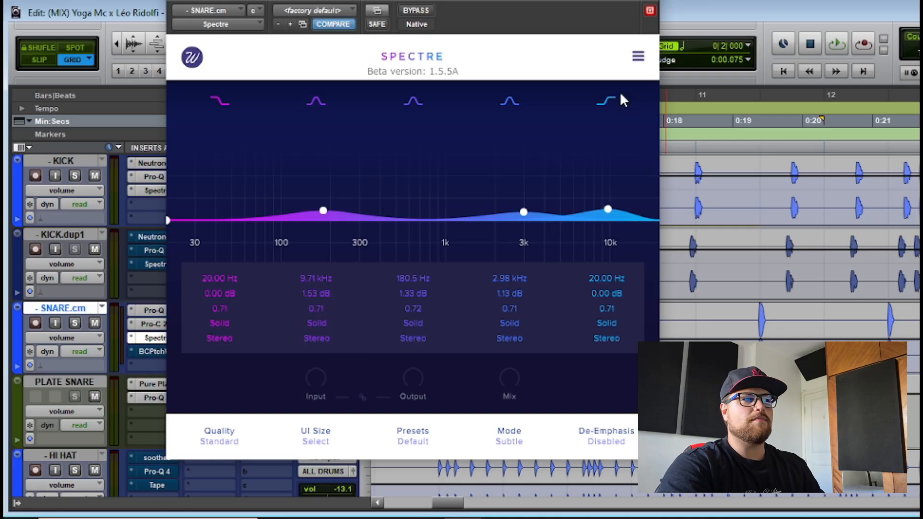
click(649, 1)
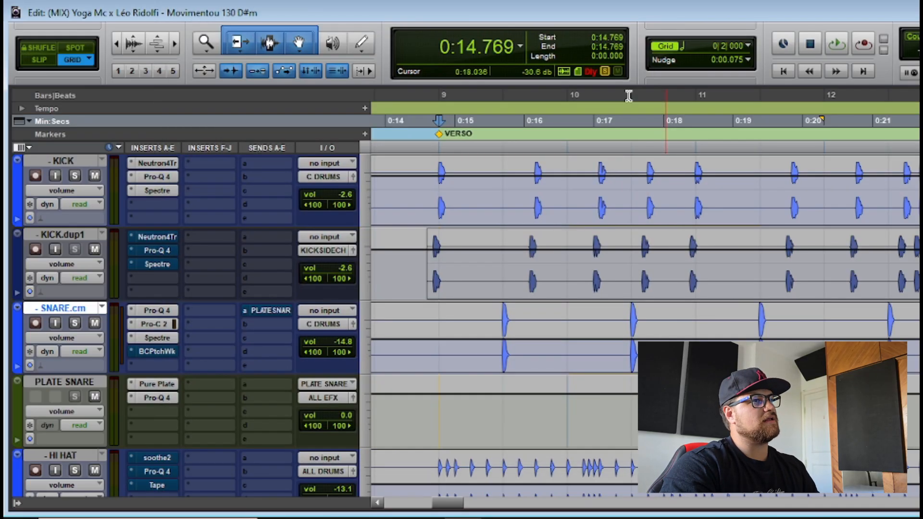
click(411, 277)
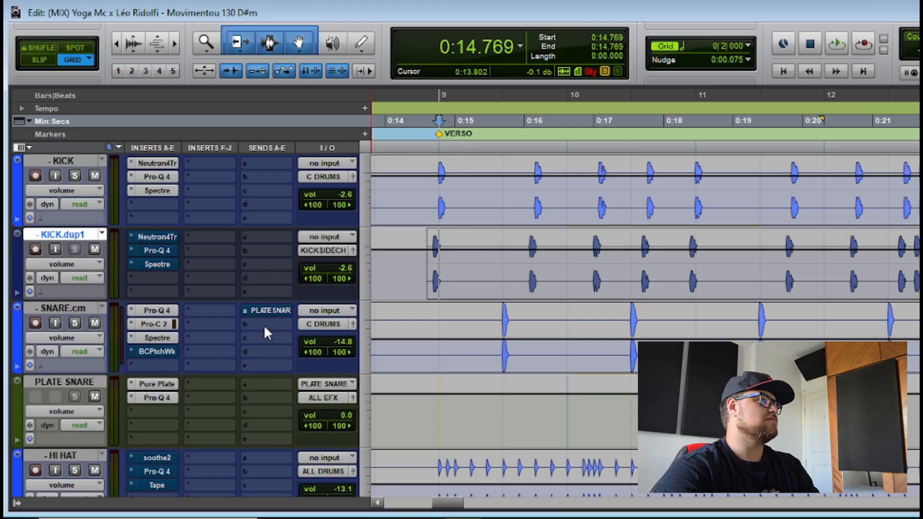
key(space)
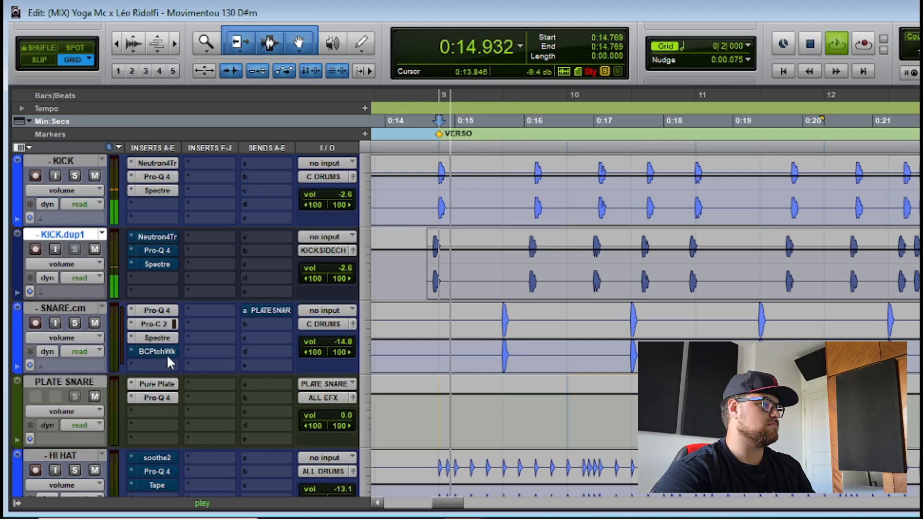
click(157, 338)
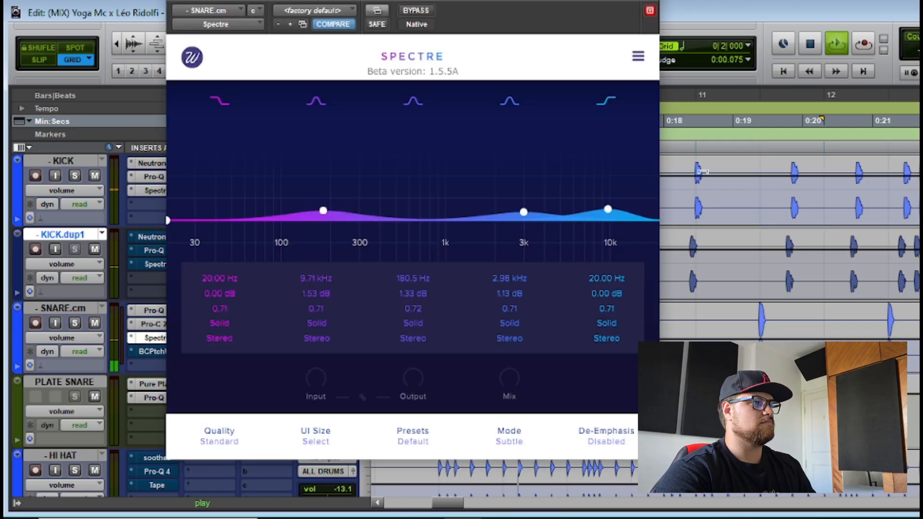
click(416, 10)
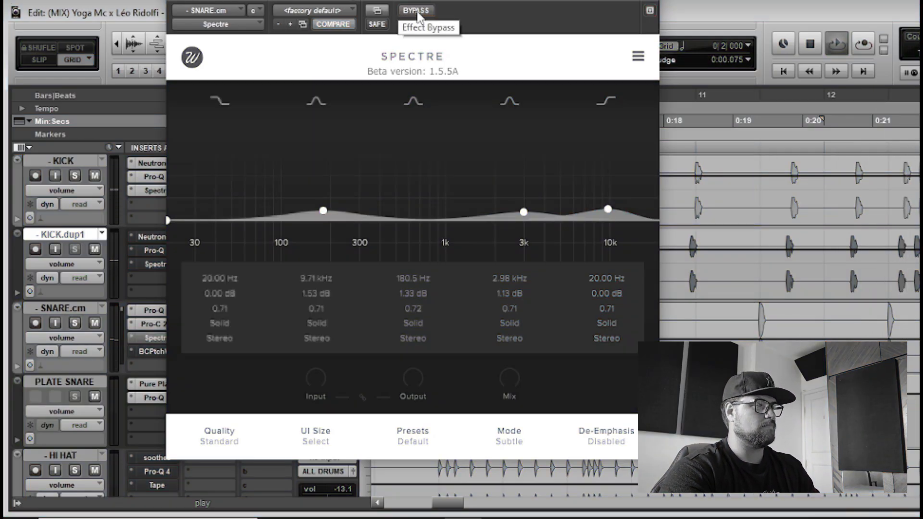
click(417, 11)
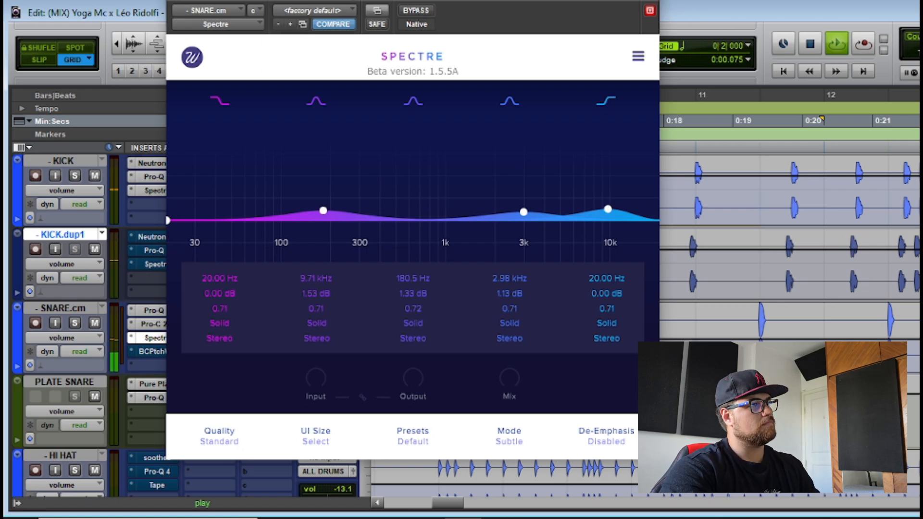
click(650, 11)
Step: Examine the KNOCK plug-in loaded in the Blue Cat's PatchWork insert of the SNARE.cm track
click(157, 350)
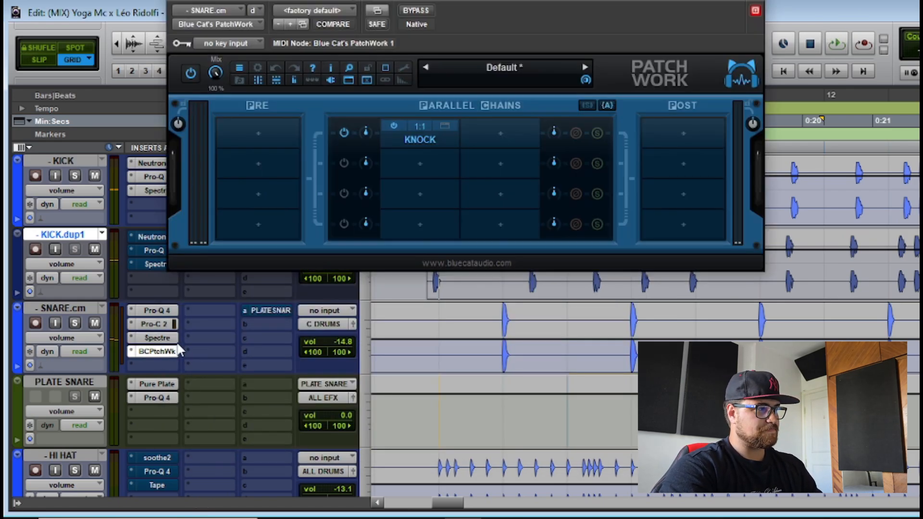
right_click(413, 144)
click(444, 152)
drag(486, 0, 530, 0)
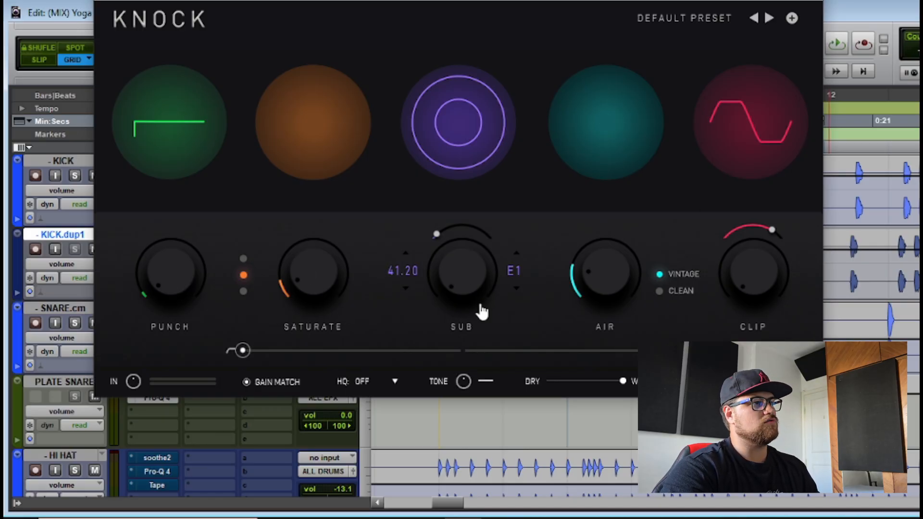
drag(473, 279, 493, 30)
drag(515, 1, 614, 397)
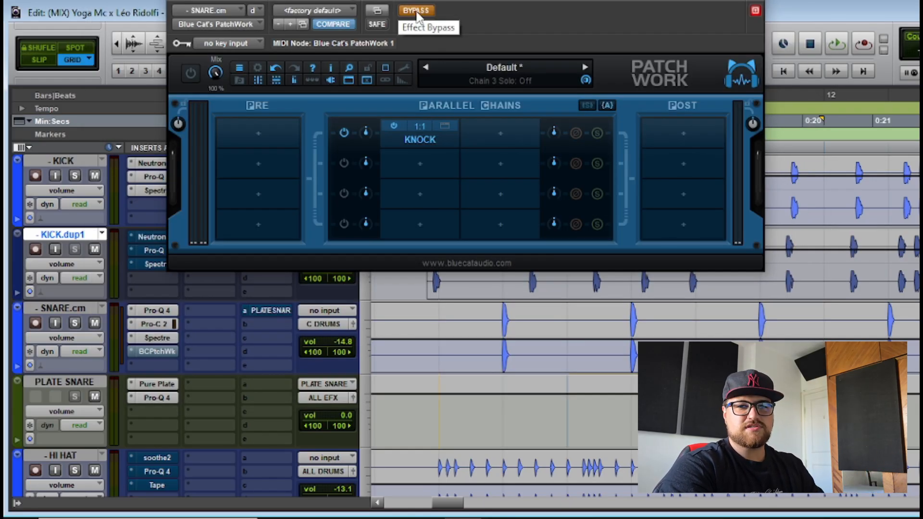
Step: Compare playback of the snare with the PatchWork insert bypassed and active, leaving it active
key(space)
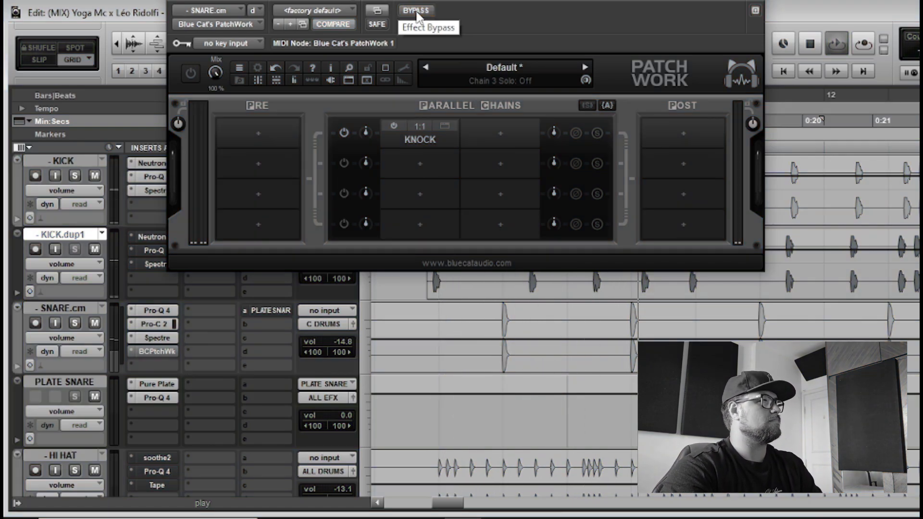
right_click(435, 144)
click(485, 149)
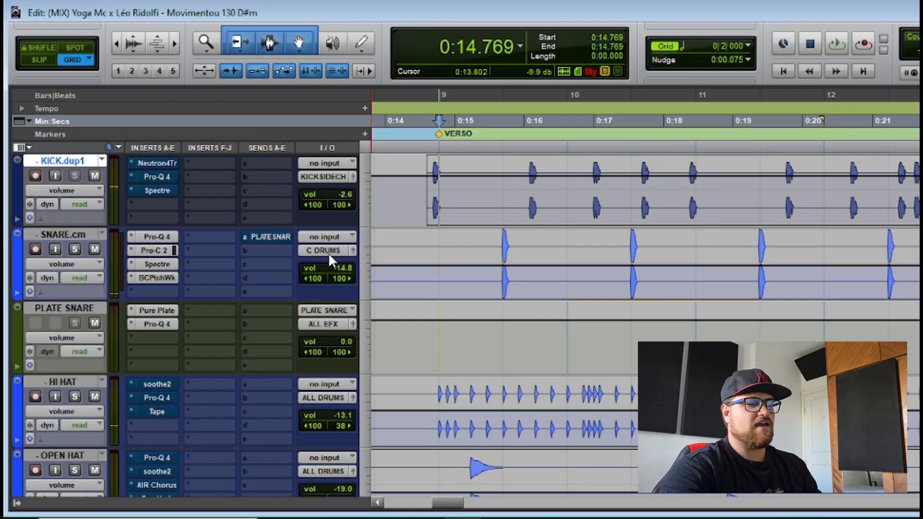
Step: Unmute the PLATE SNARE send on the SNARE.cm track and play from the start of VERSO
ctrl+click(275, 237)
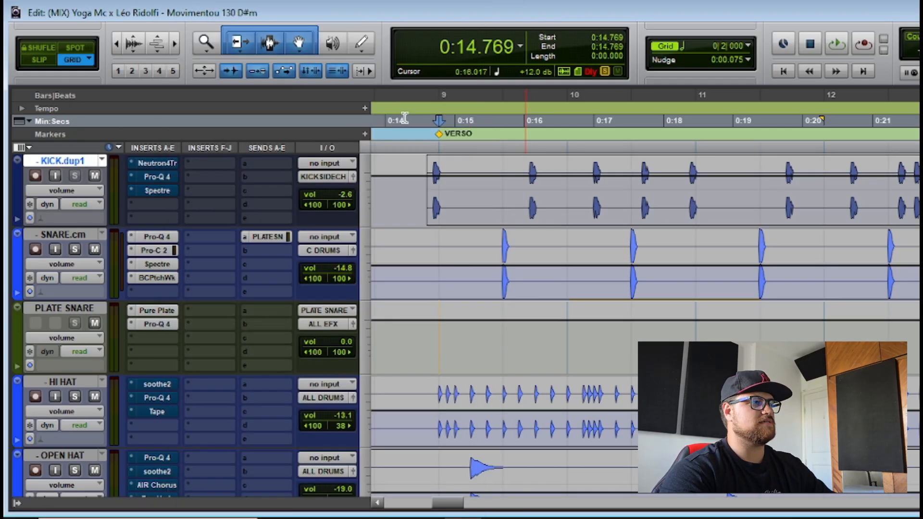
key(semicolon)
key(space)
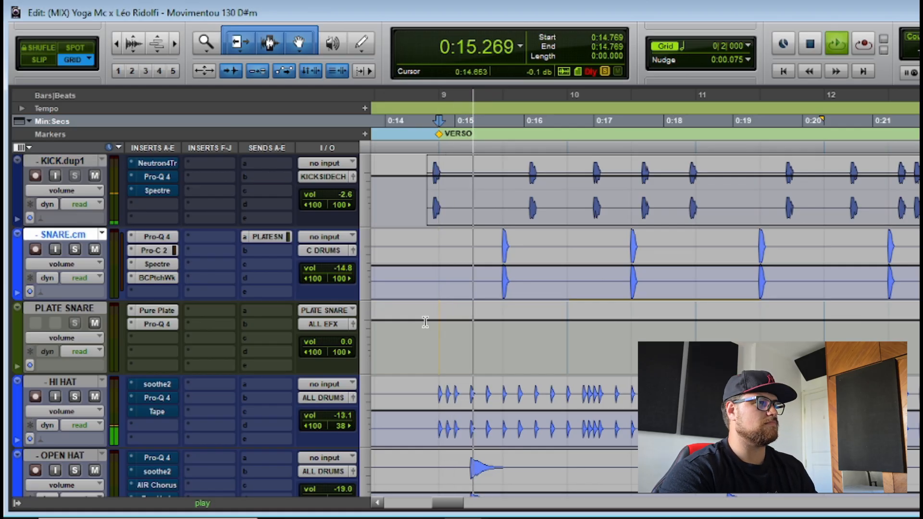
Step: Open the PLATE SNARE send's fader and compare playback with the send muted and unmuted
click(284, 240)
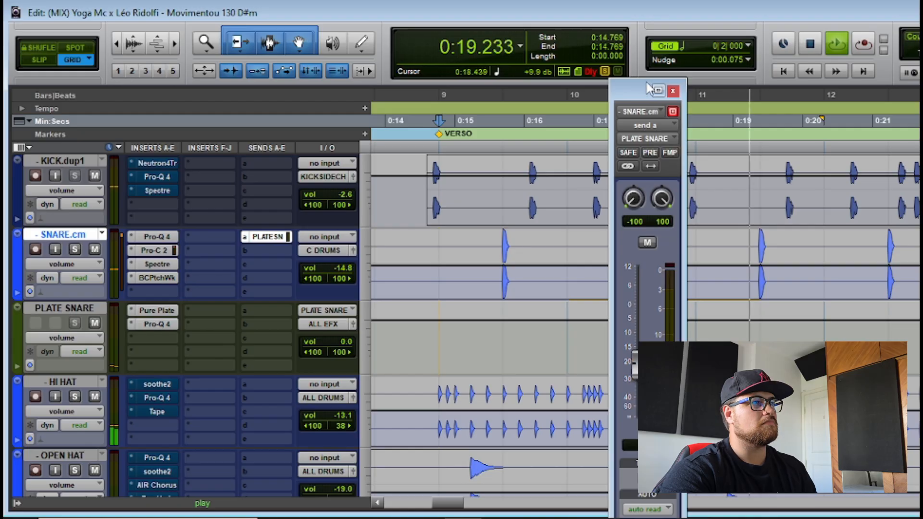
drag(634, 90, 631, 23)
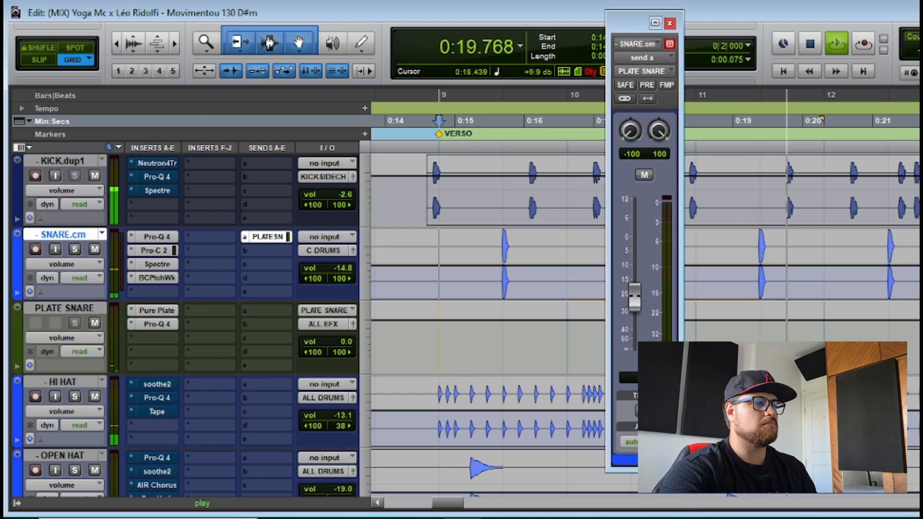
ctrl+super+click(270, 237)
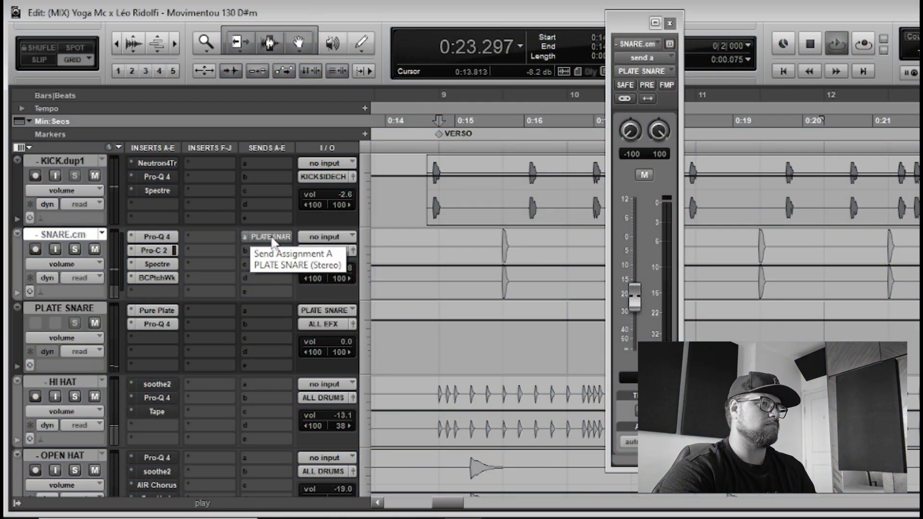
ctrl+super+click(270, 237)
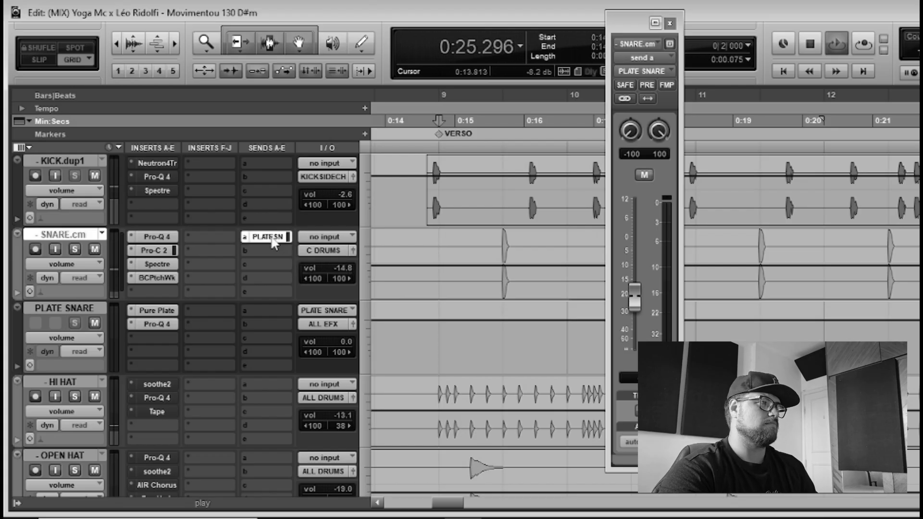
click(669, 23)
key(space)
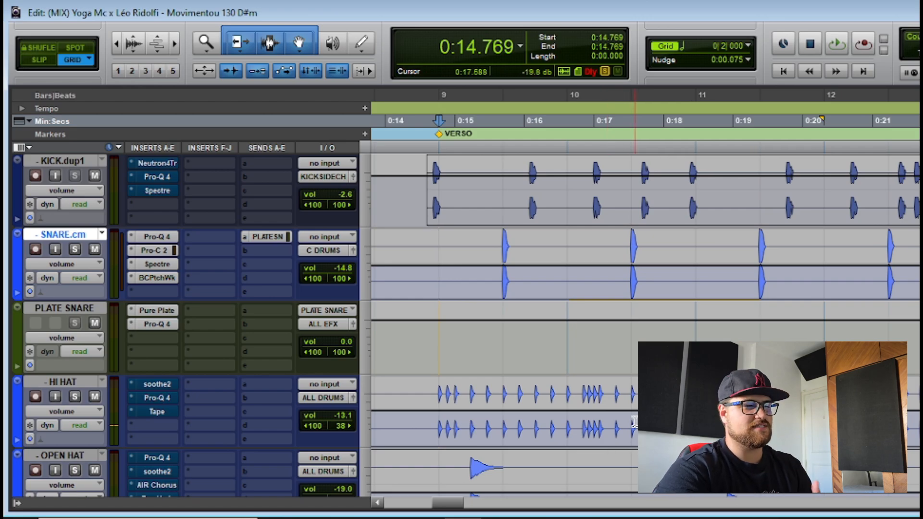
Step: Activate the soothe2 insert on the HI HAT track and examine its settings
scroll(531, 372, down, 2)
ctrl+click(157, 237)
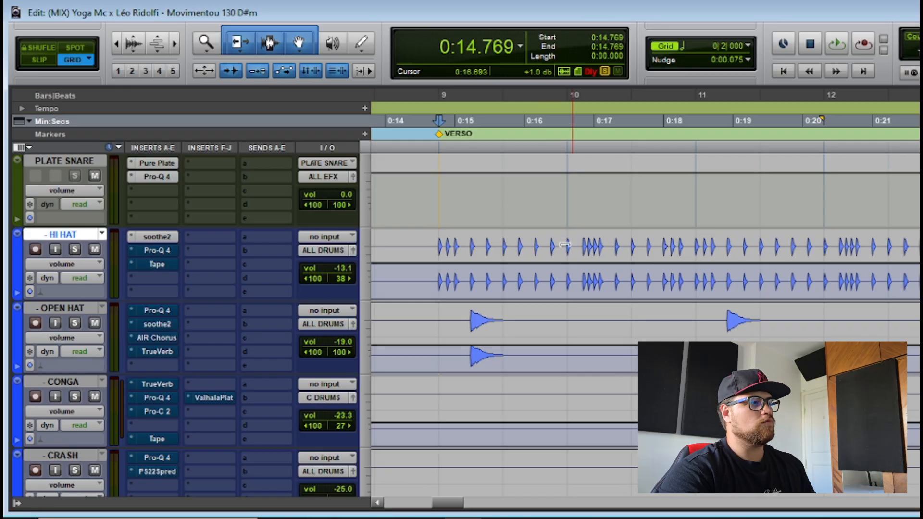
click(144, 237)
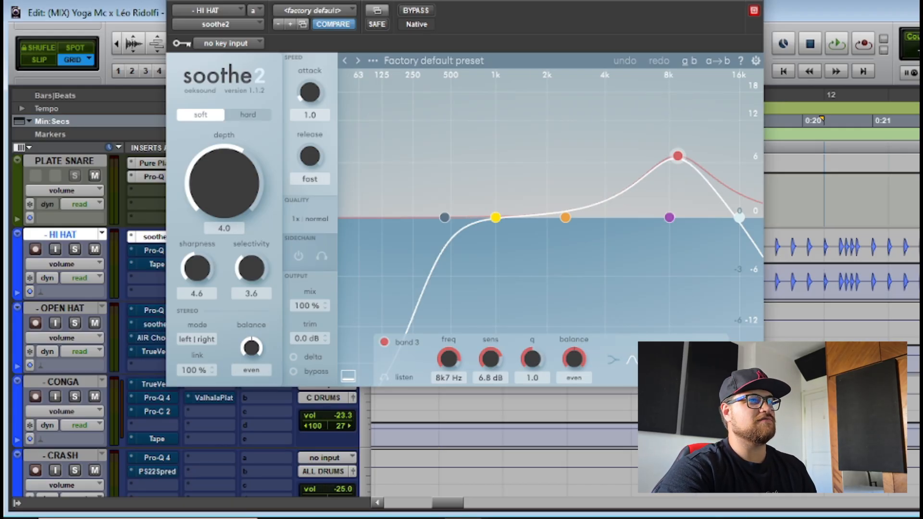
key(ctrl+w)
Step: Compare playback of the hi-hat from the start of VERSO with soothe2 bypassed and active, leaving it active
key(space)
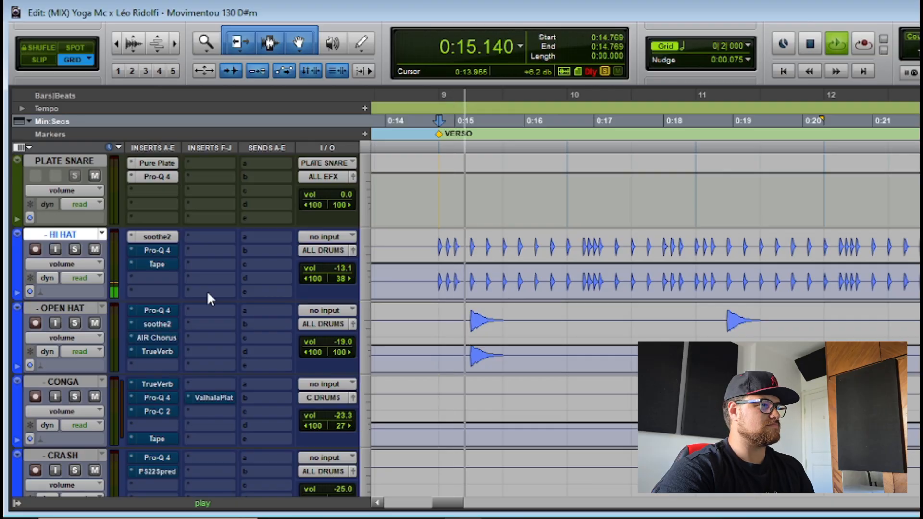
click(163, 237)
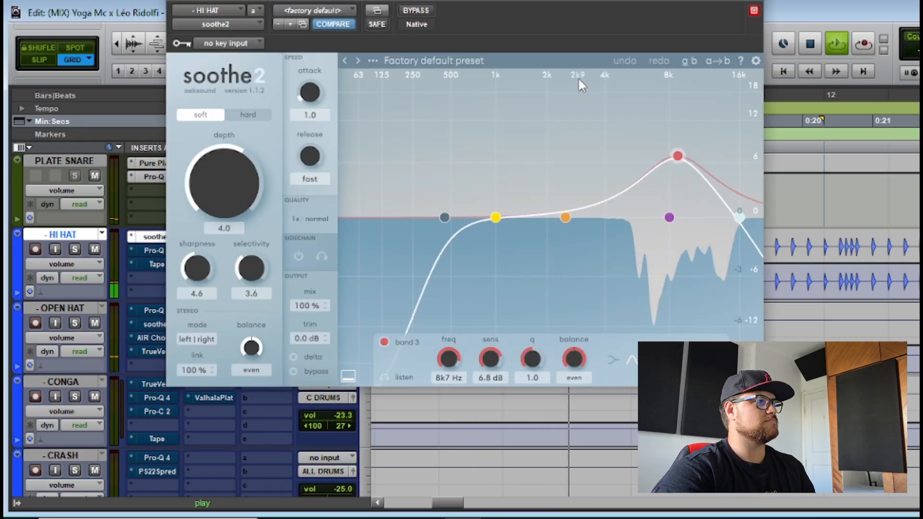
click(428, 9)
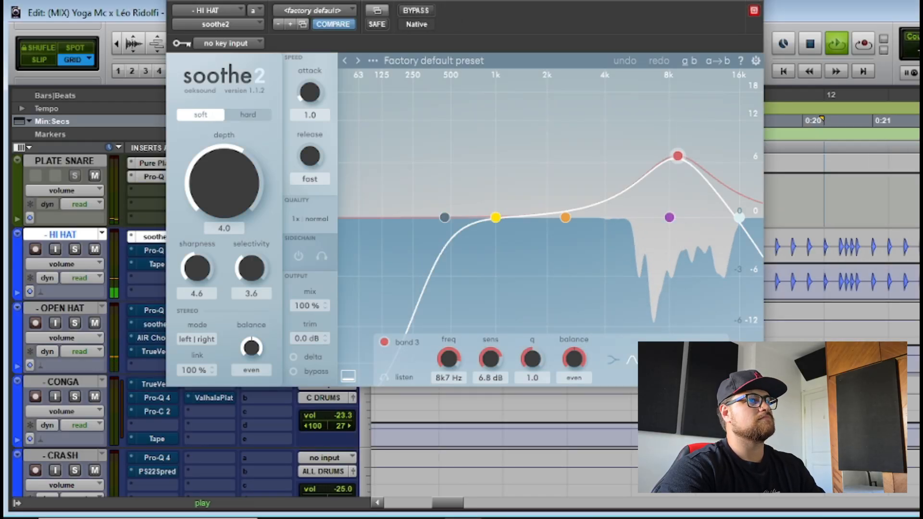
click(155, 236)
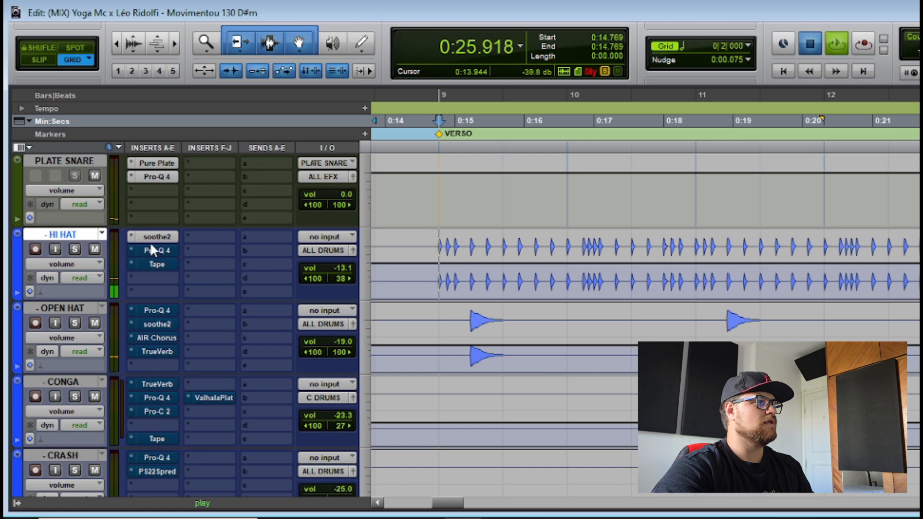
key(space)
Step: Activate the Pro-Q 4 insert on the HI HAT track and inspect its EQ bands with a short playback
click(171, 250)
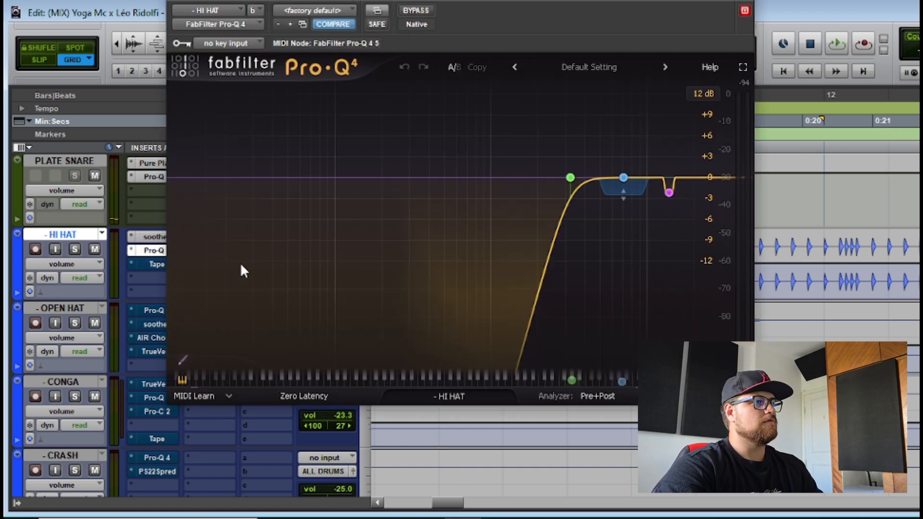
mouse_move(550, 179)
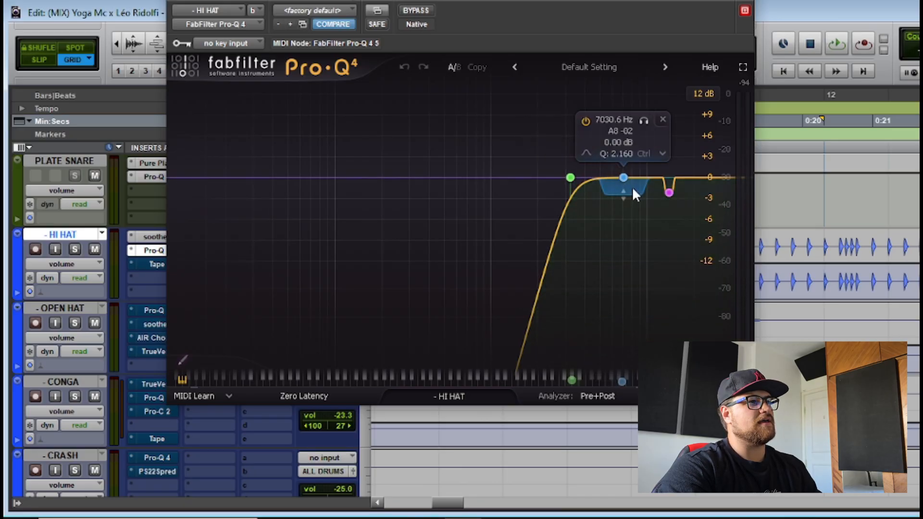
key(space)
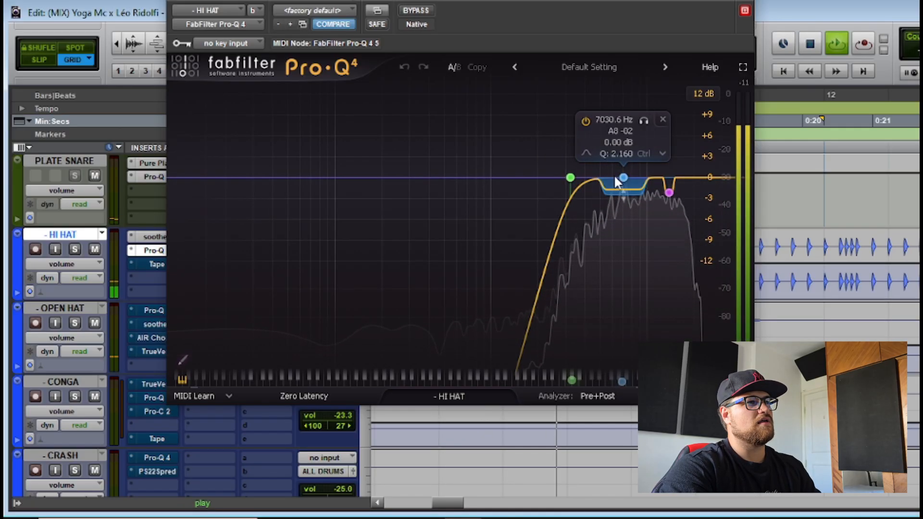
key(space)
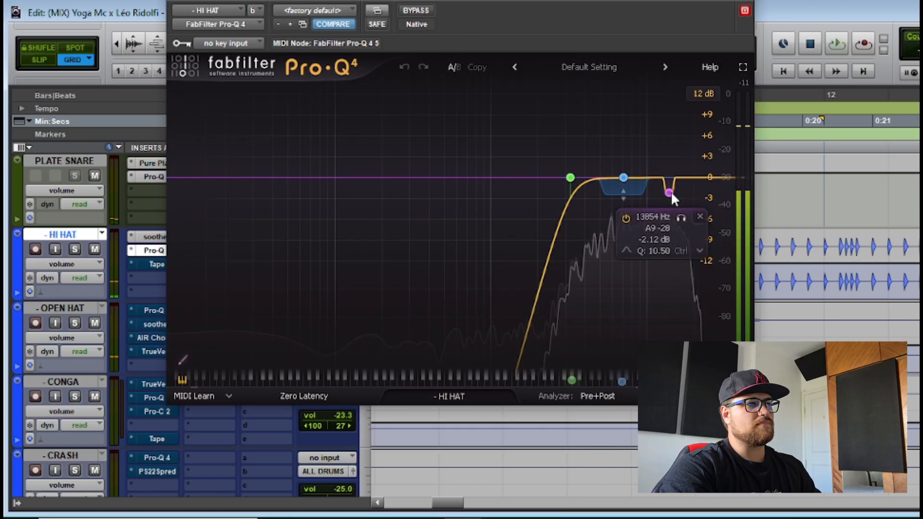
Step: Compare playback of the hi-hat with the Pro-Q 4 insert bypassed and active, leaving it active
key(space)
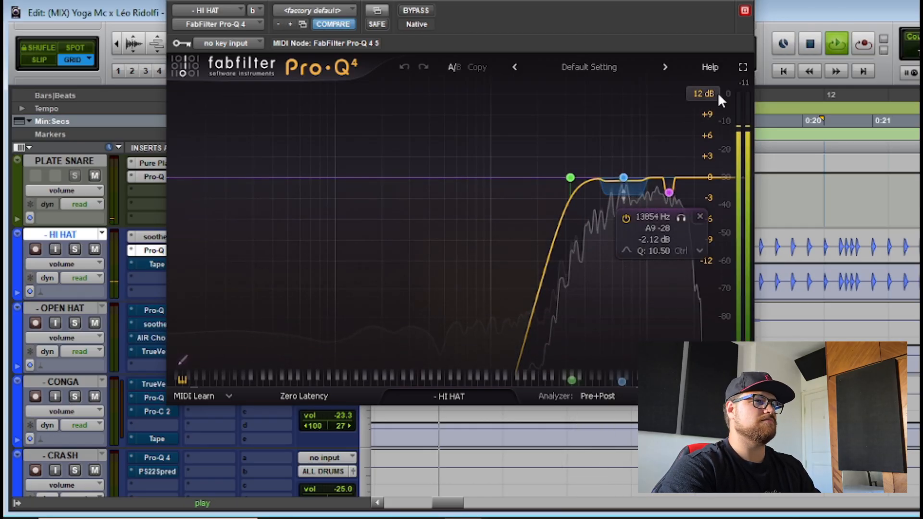
click(423, 9)
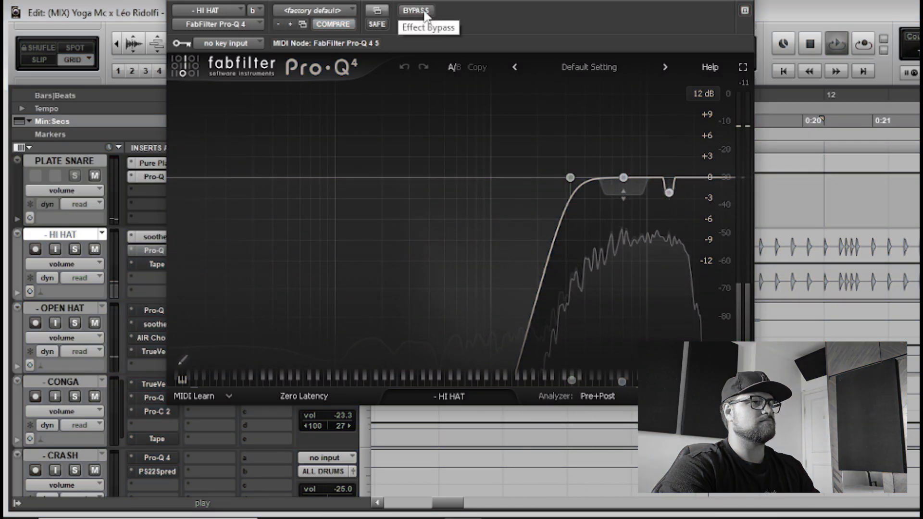
click(423, 9)
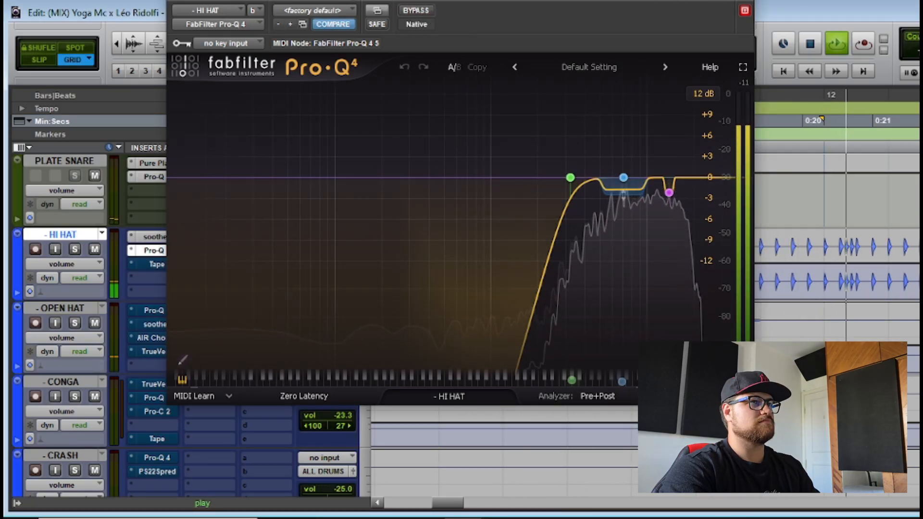
click(744, 10)
key(space)
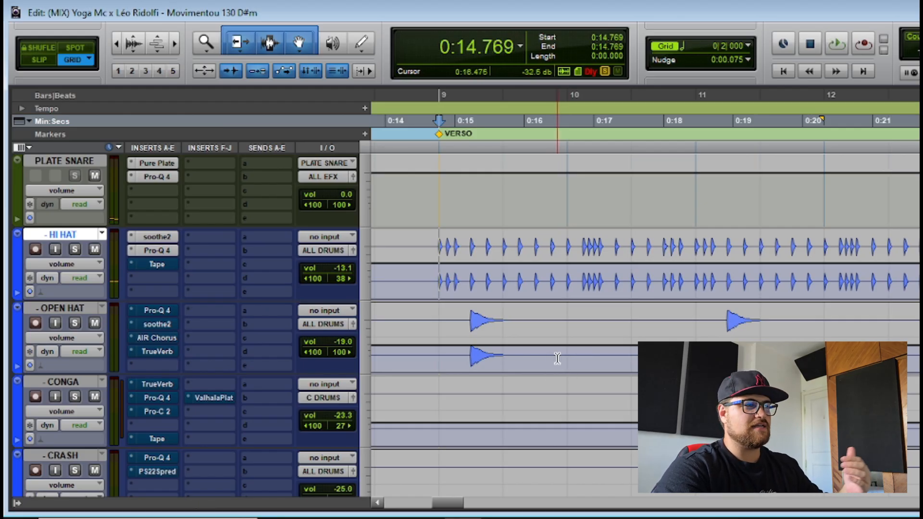
Step: Activate the Tape insert on the HI HAT track and examine its color amount, type and tape speed controls
click(163, 265)
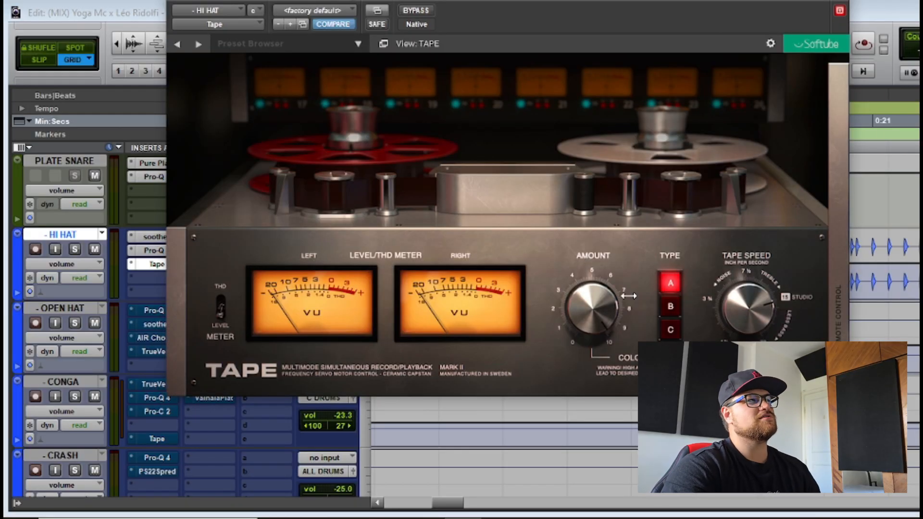
mouse_move(620, 291)
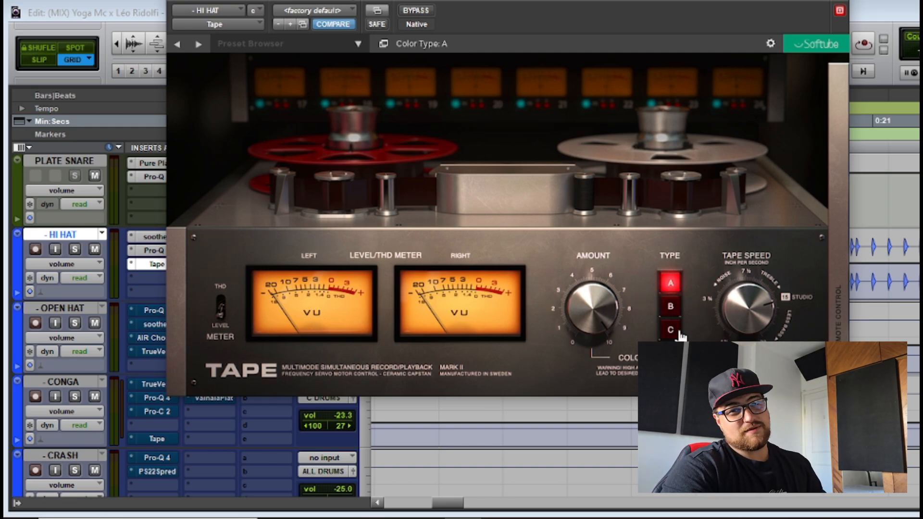
mouse_move(584, 316)
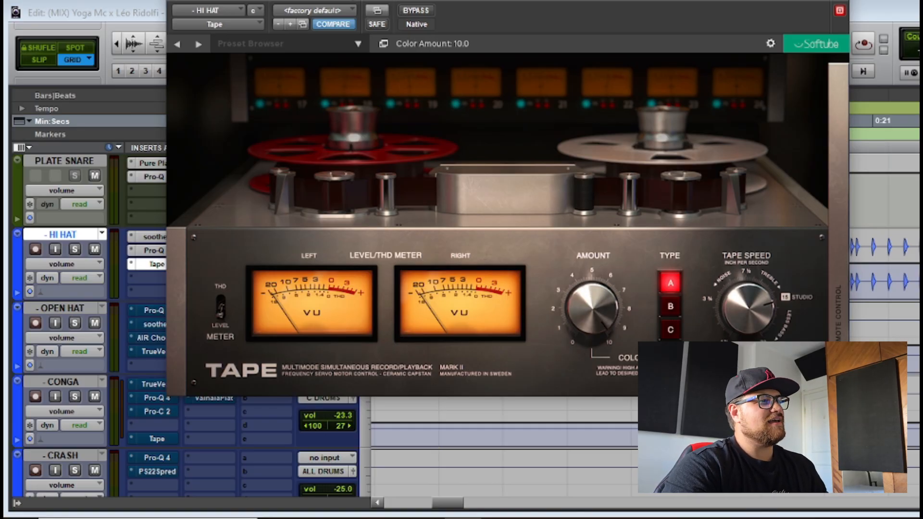
drag(586, 303, 709, 256)
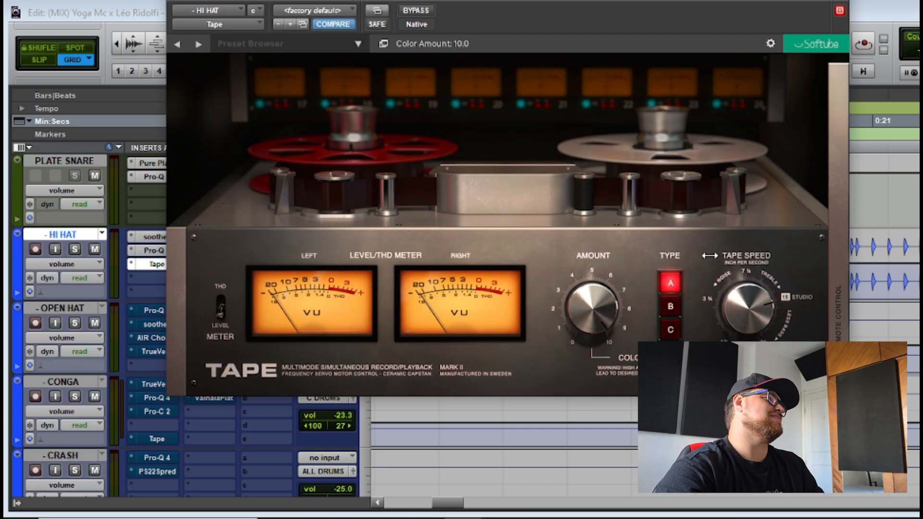
Step: Compare playback of the hi-hat with the Tape insert bypassed and active, leaving it active
key(space)
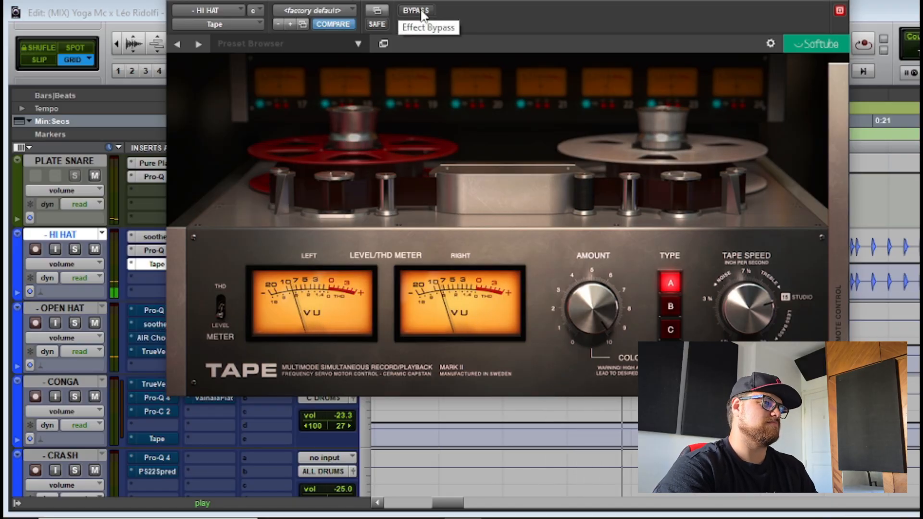
click(416, 10)
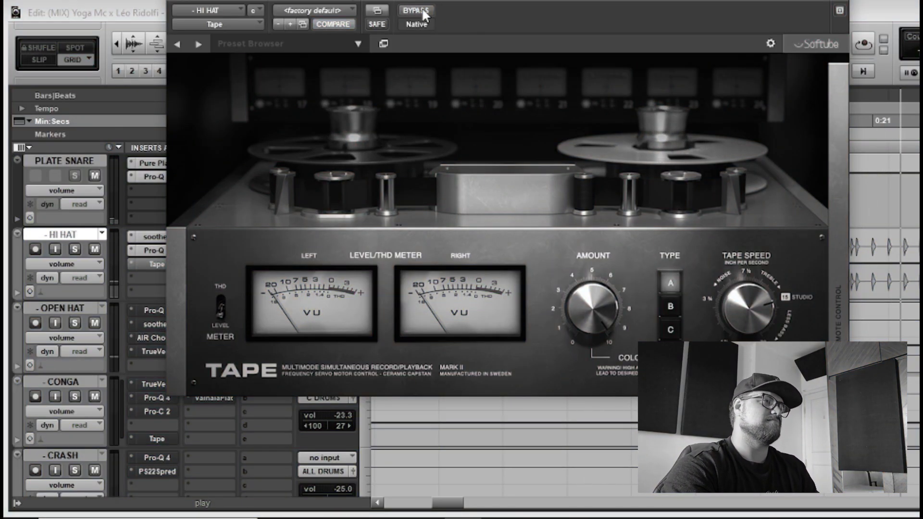
click(422, 9)
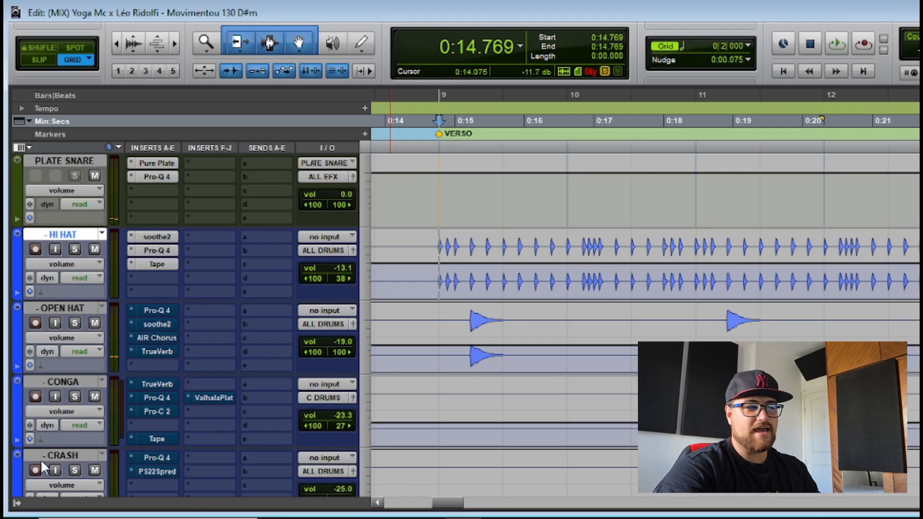
click(167, 265)
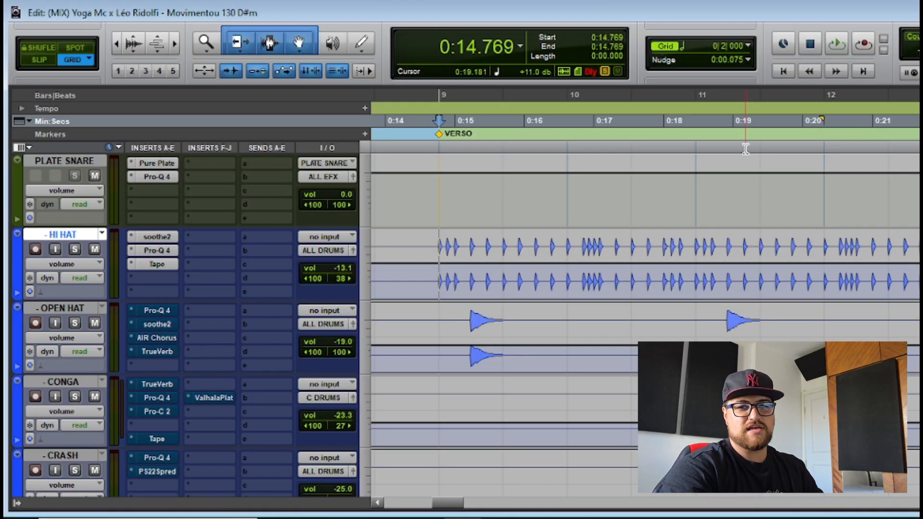
Step: Activate the Pro-Q 4 insert on the OPEN HAT track and inspect its low cut and high-shelf bands
click(158, 310)
click(478, 229)
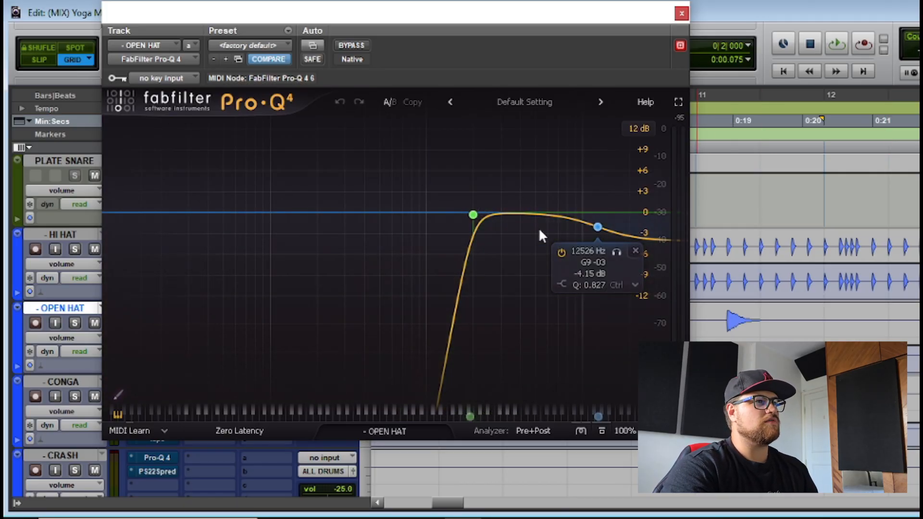
drag(535, 19, 586, 104)
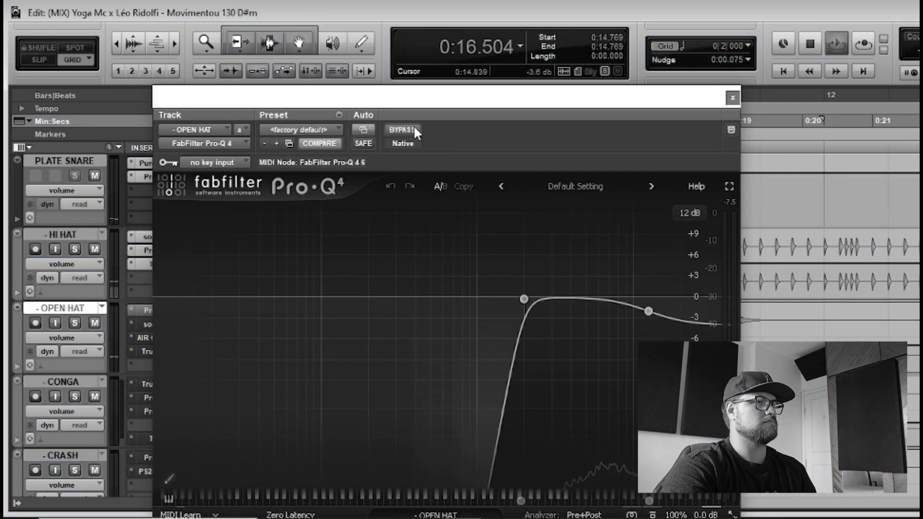
Step: Compare playback of the open hat with the Pro-Q 4 insert bypassed and active, leaving it active
key(space)
key(space)
click(731, 98)
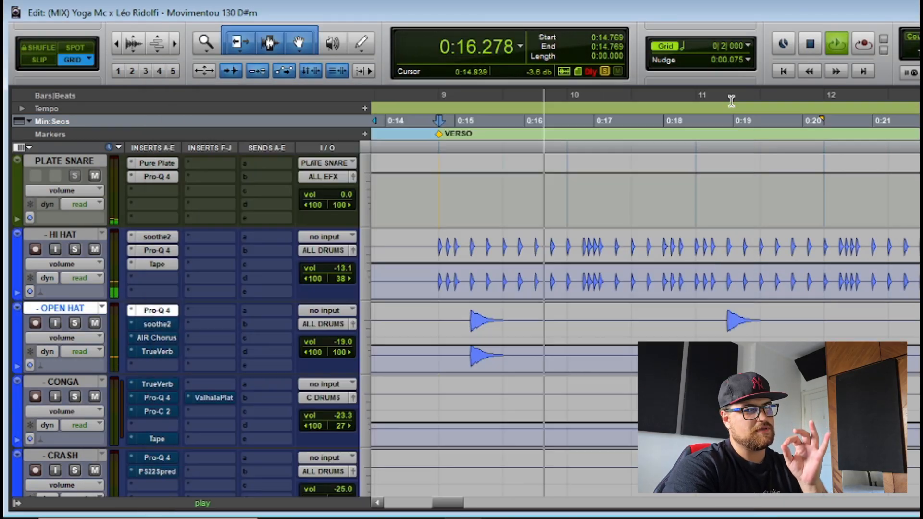
key(space)
Step: Activate the soothe2 insert on the OPEN HAT track, examine its settings and audition it from the start of VERSO
click(155, 323)
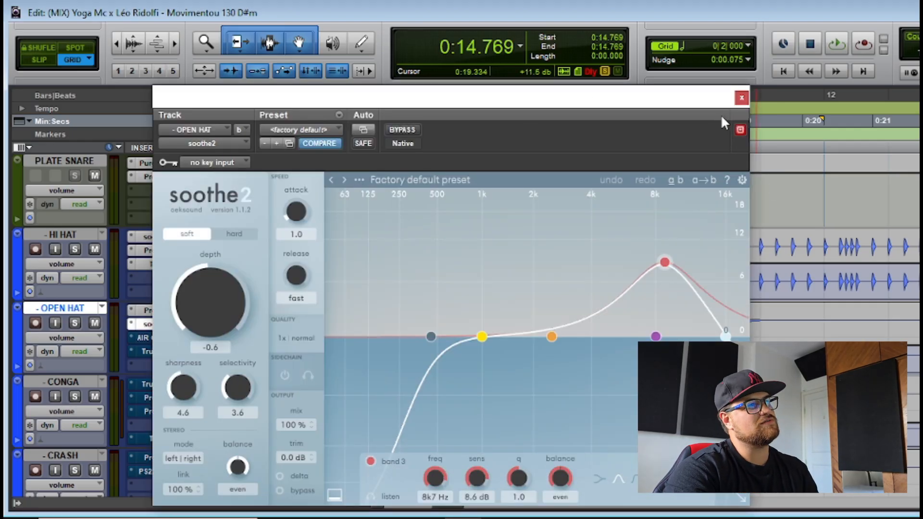
click(741, 98)
key(space)
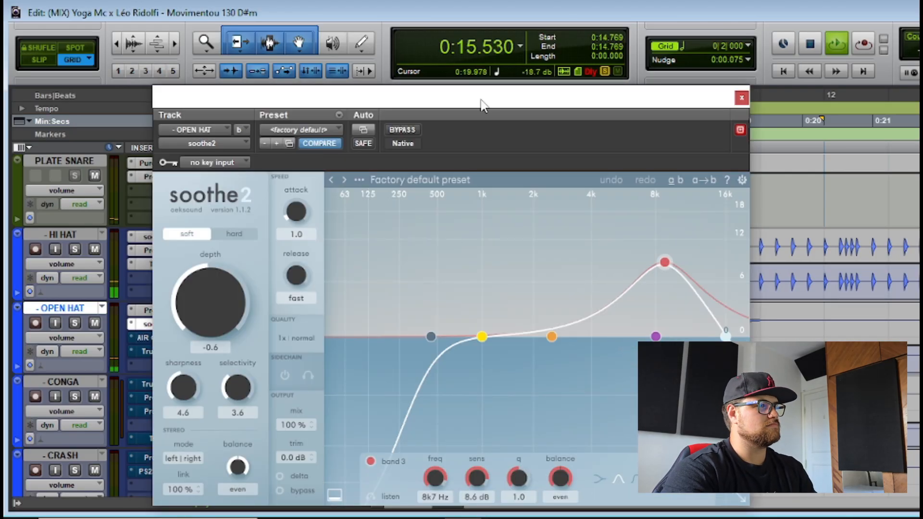
key(space)
key(space)
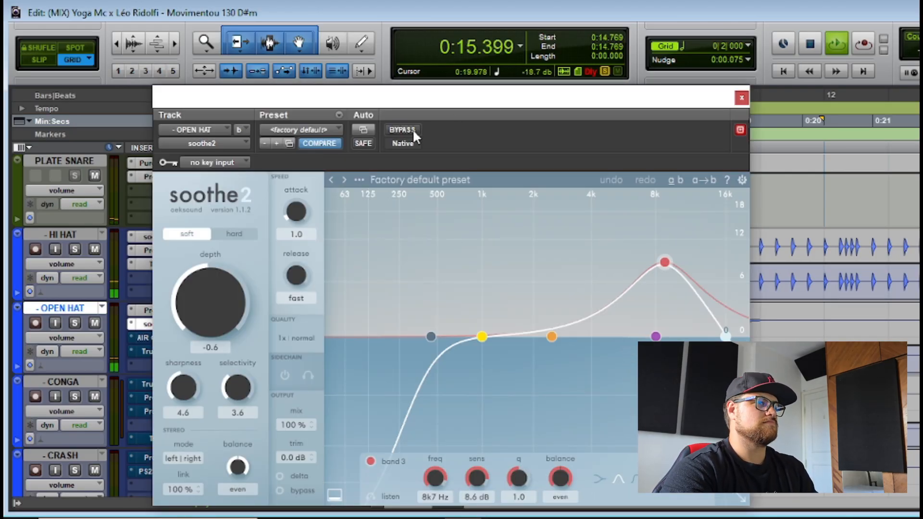
Step: Compare short playbacks of the open hat with soothe2 bypassed and active, leaving it active
key(space)
click(408, 126)
key(space)
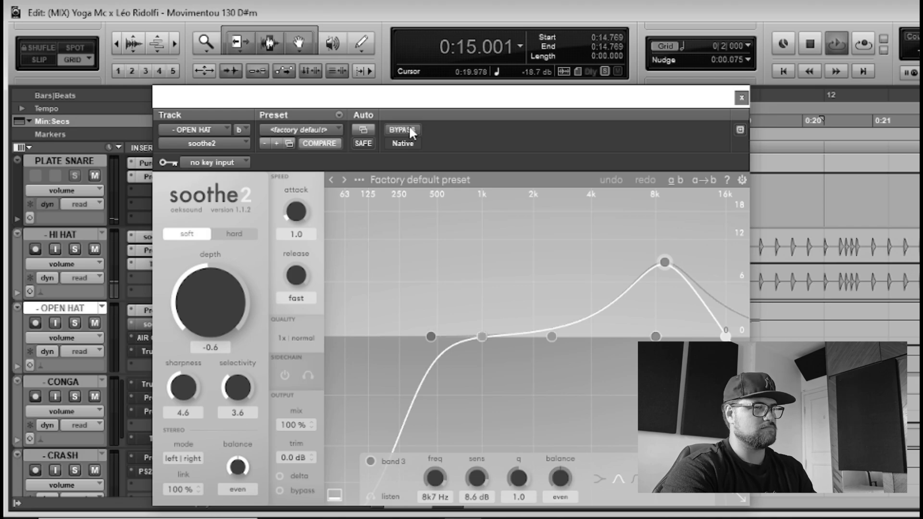
key(space)
key(space)
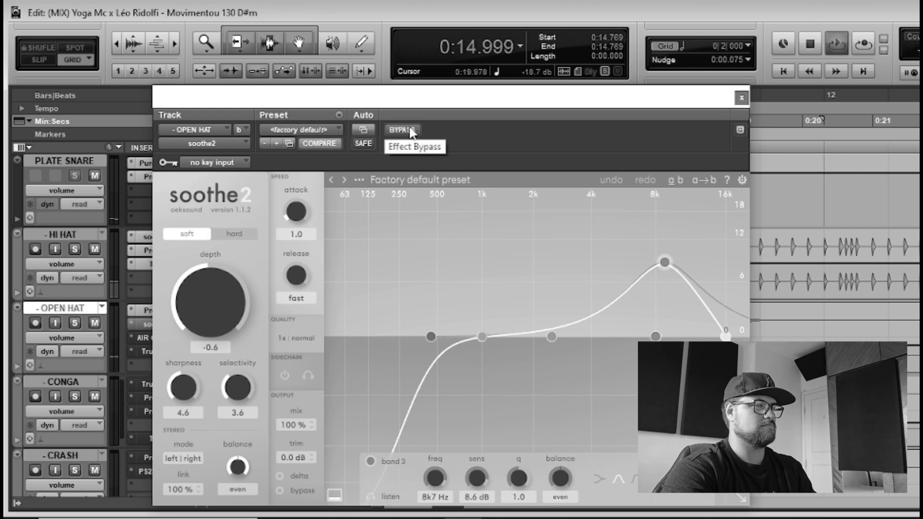
key(space)
click(407, 125)
key(space)
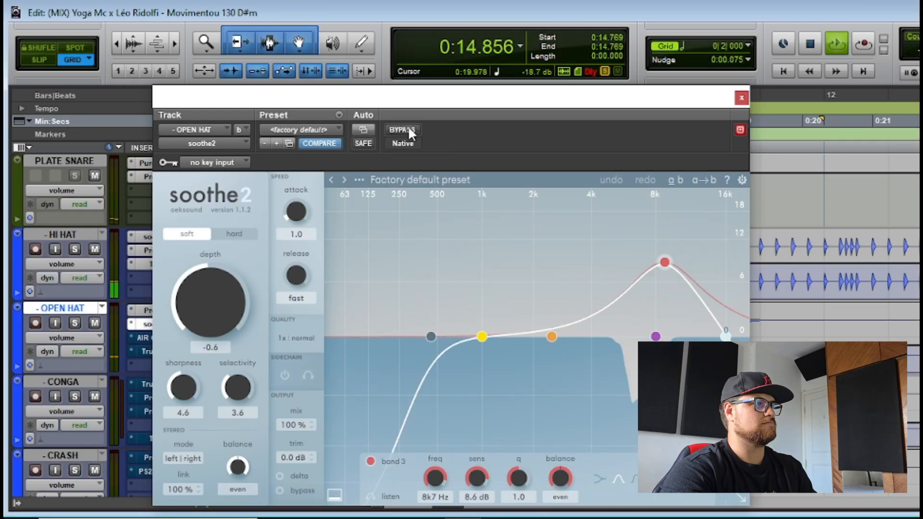
click(741, 98)
key(space)
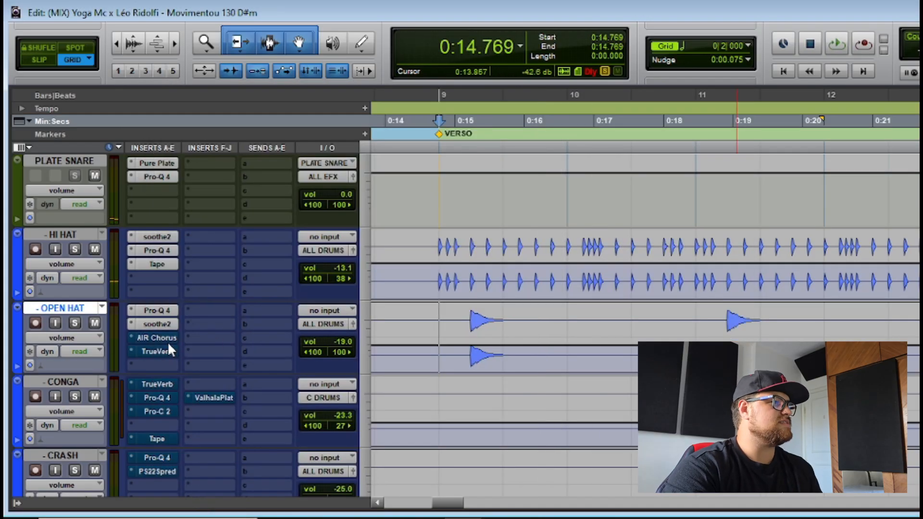
Step: Activate the AIR Chorus insert on the OPEN HAT track and open its settings
ctrl+click(167, 336)
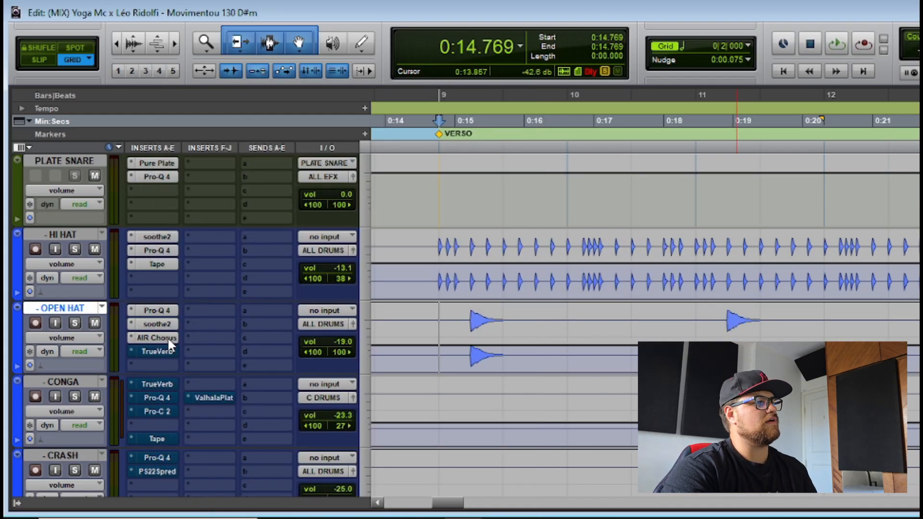
key(r)
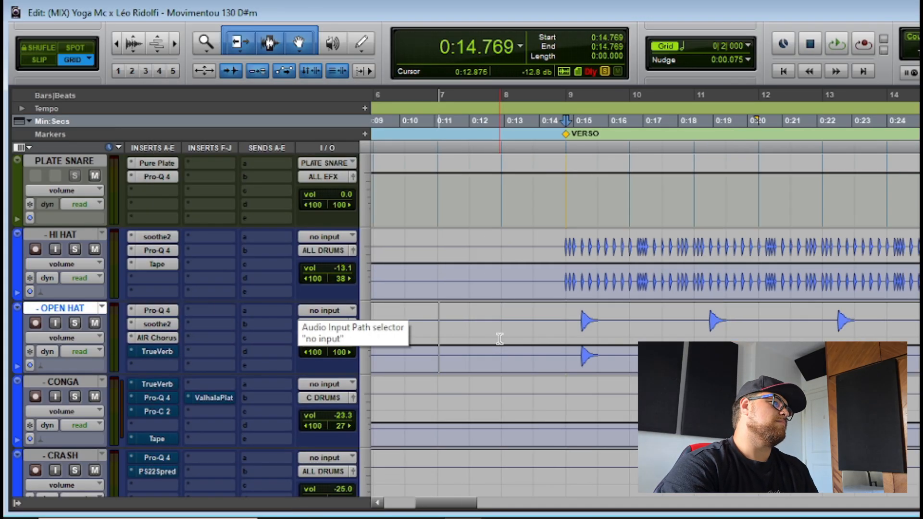
click(149, 336)
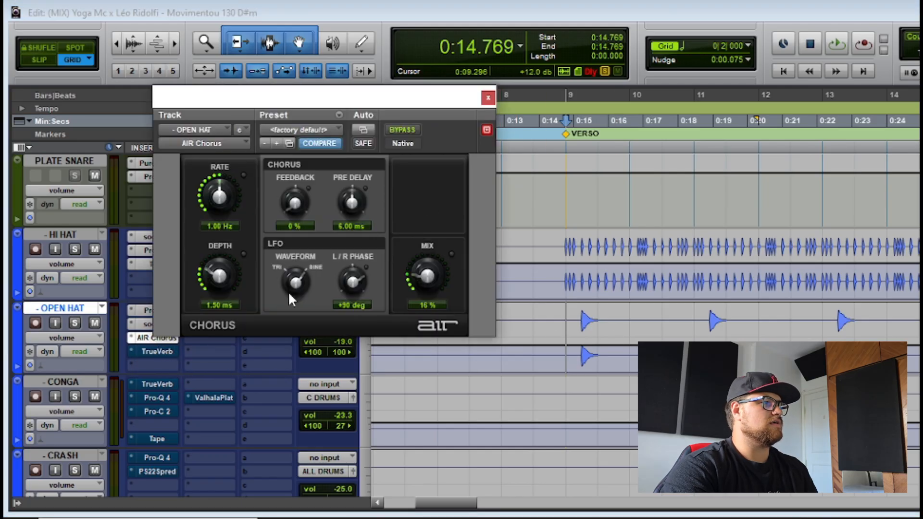
Step: Close the AIR Chorus settings and audition the OPEN HAT track from the start of VERSO with the chorus bypassed
click(487, 98)
key(space)
key(space)
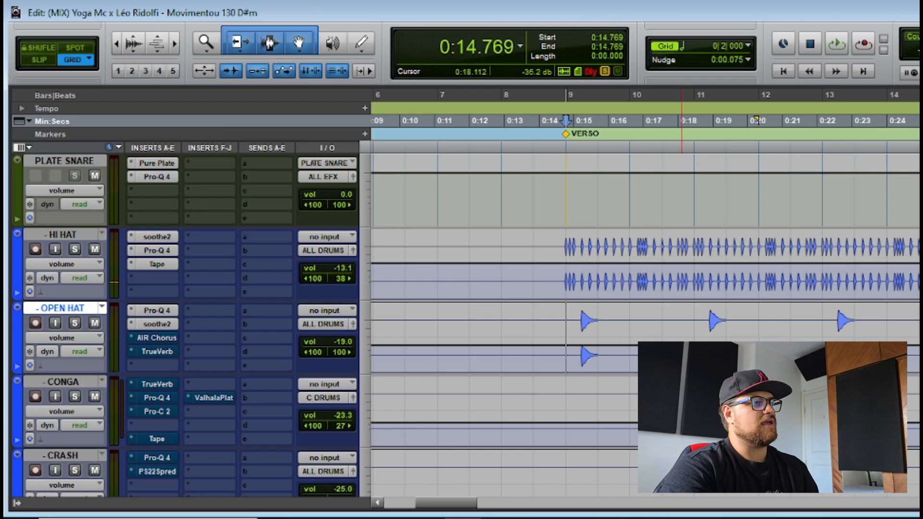
scroll(681, 240, left, 3)
key(r)
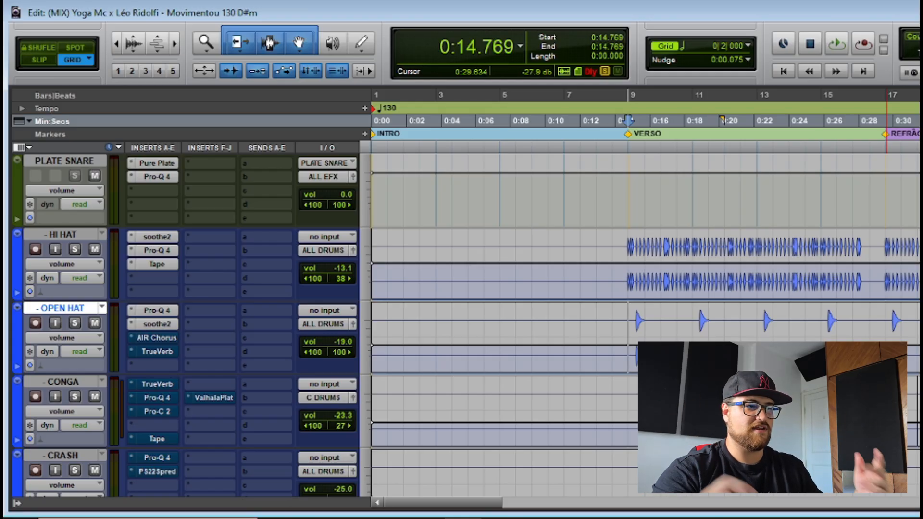
drag(443, 505, 467, 514)
key(space)
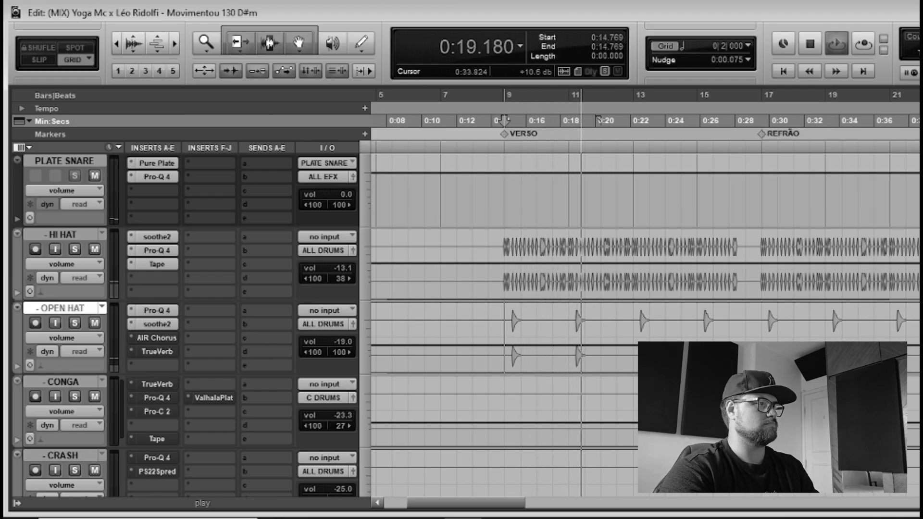
key(space)
Step: Audition the open hat from the start of REFRÃO with AIR Chorus active, ending with the edit cursor back at VERSO
click(764, 121)
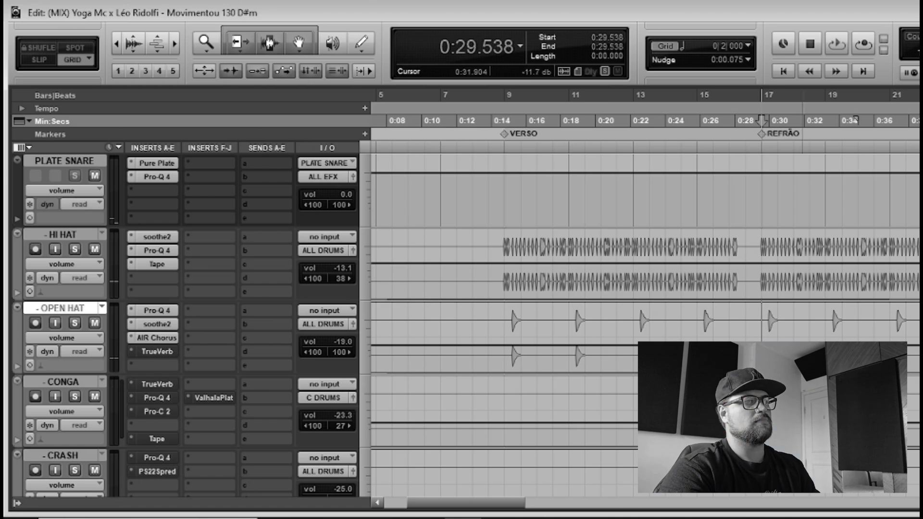
key(space)
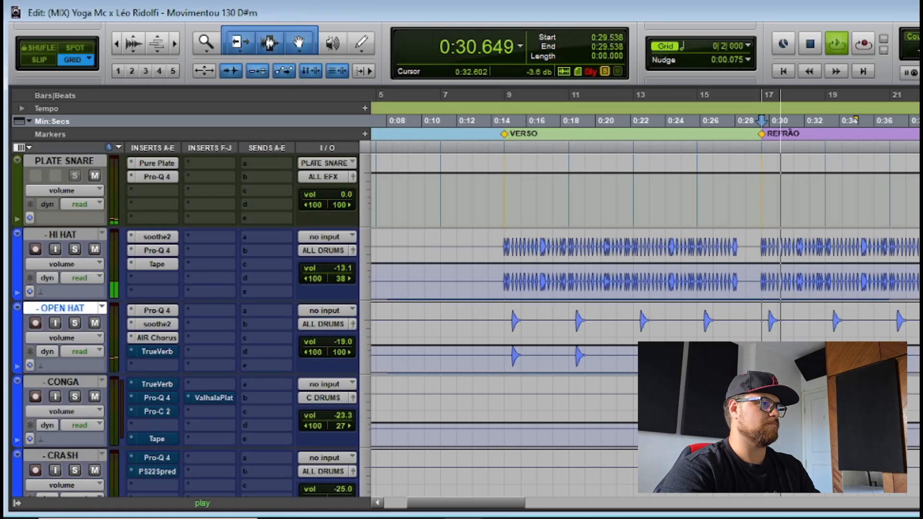
mouse_move(486, 502)
mouse_down()
mouse_move(500, 503)
mouse_move(487, 504)
mouse_up()
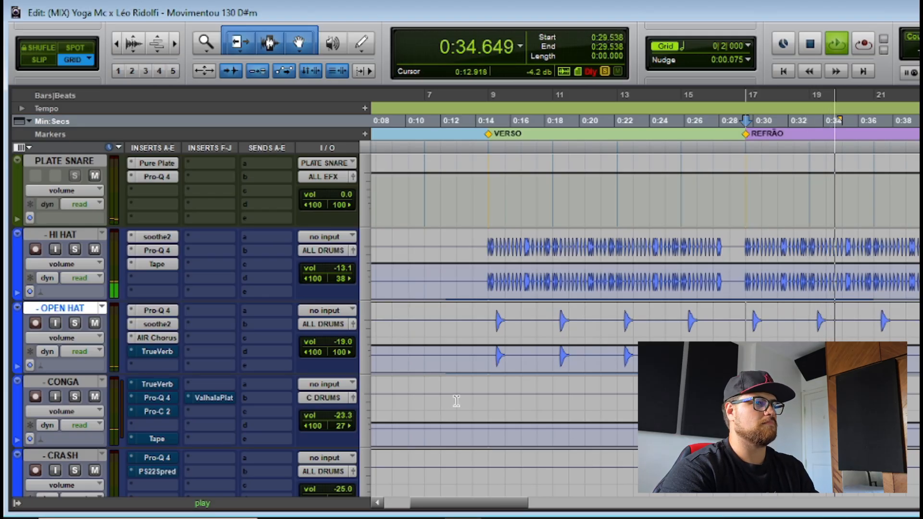
key(space)
click(487, 358)
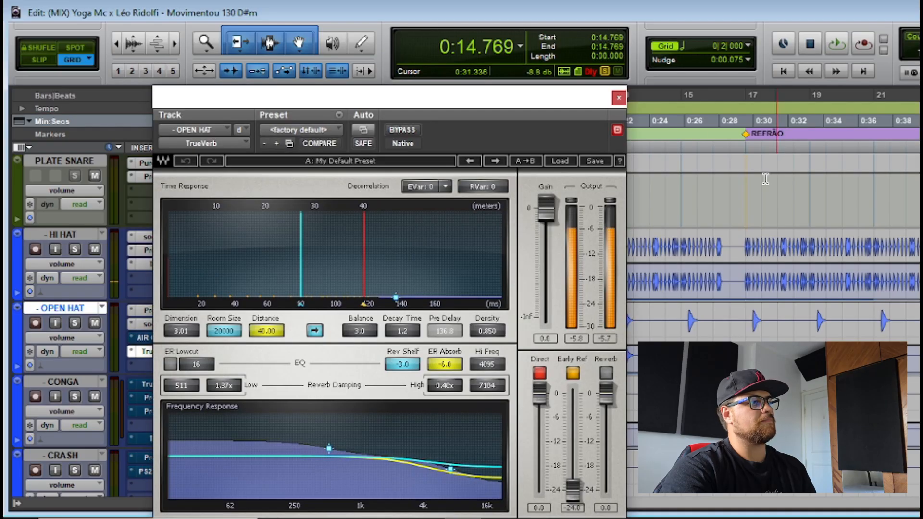
Step: Open the active TrueVerb insert on the OPEN HAT track, try a Distance of 0.50 and restore it to 40.00
click(158, 351)
drag(447, 108, 569, 27)
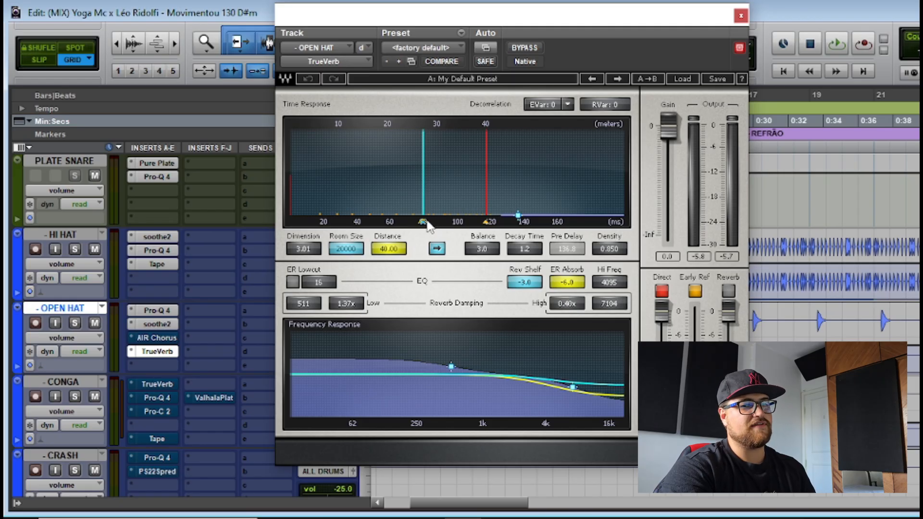
drag(422, 222, 485, 223)
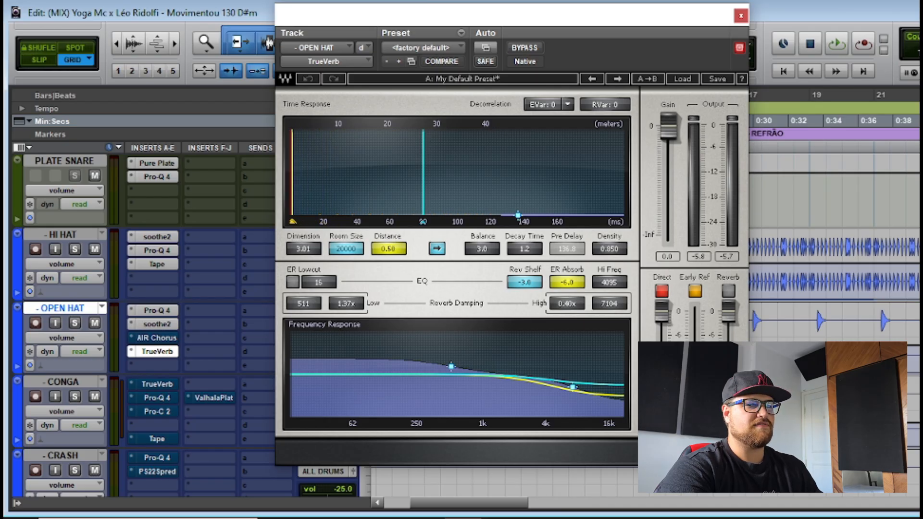
drag(327, 221, 293, 221)
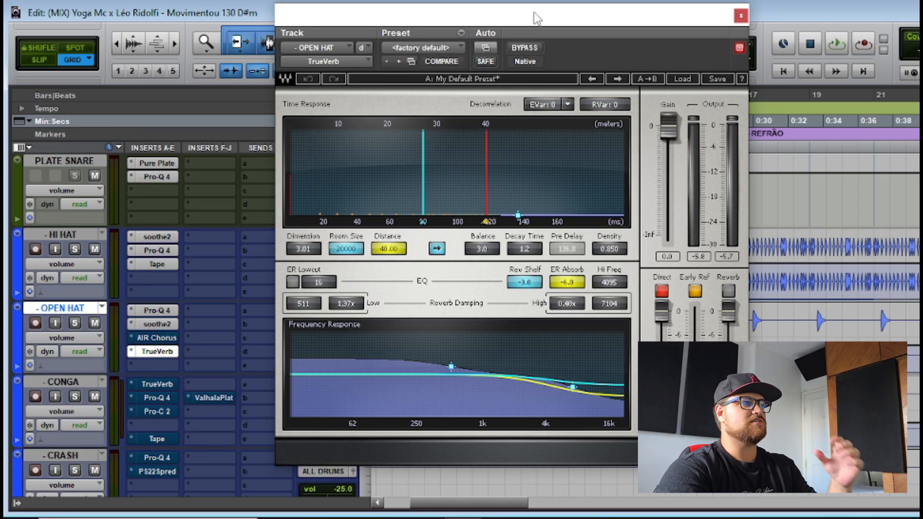
Step: Audition the open hat with TrueVerb from 0:13.846, just before VERSO, and close the reverb settings
drag(537, 18, 525, 417)
click(466, 324)
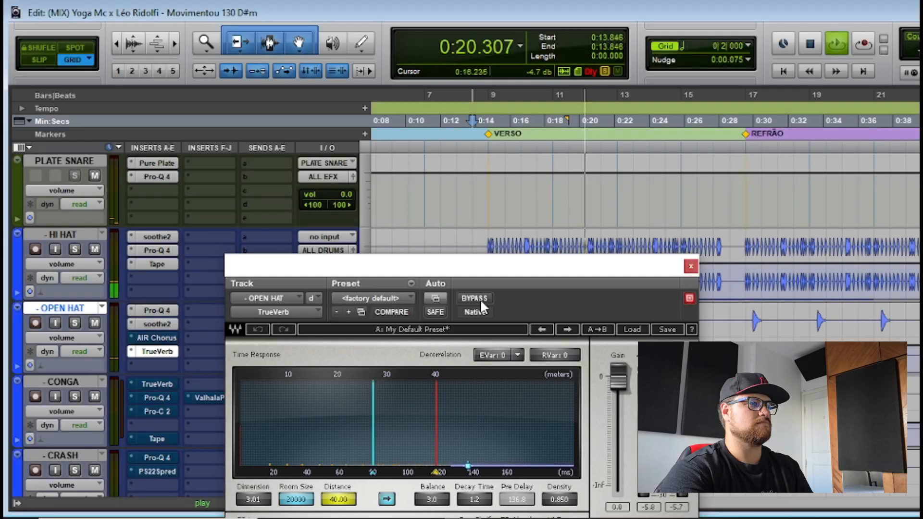
drag(502, 272, 540, 194)
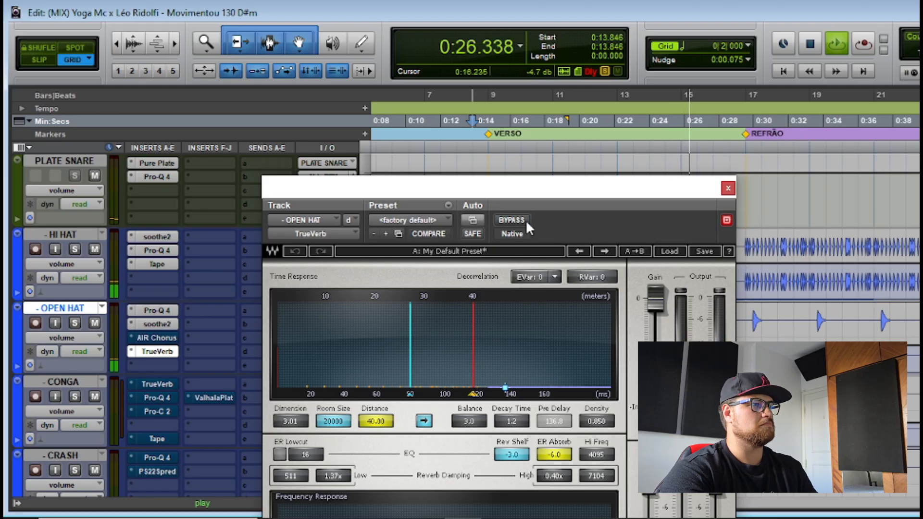
key(space)
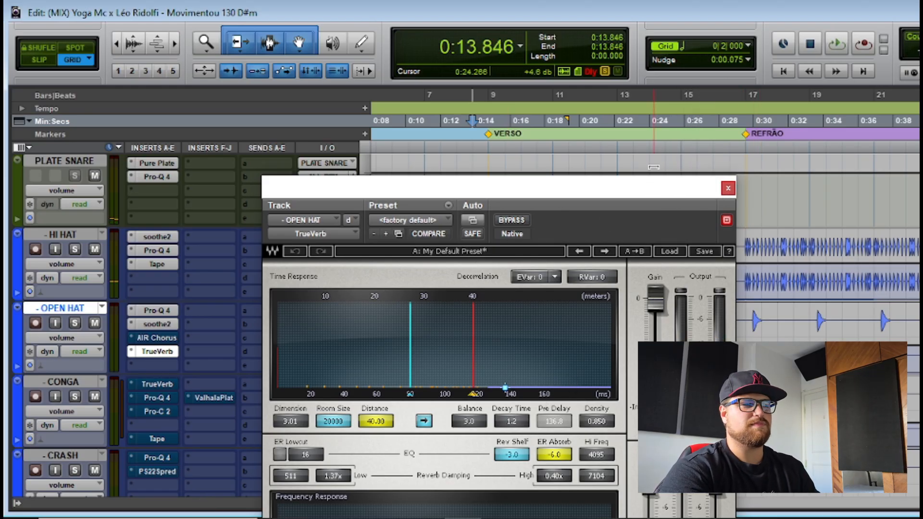
click(728, 188)
Step: Audition the CONGA track from just before its first hit in REFRÃO
scroll(543, 393, down, 2)
scroll(543, 393, right, 5)
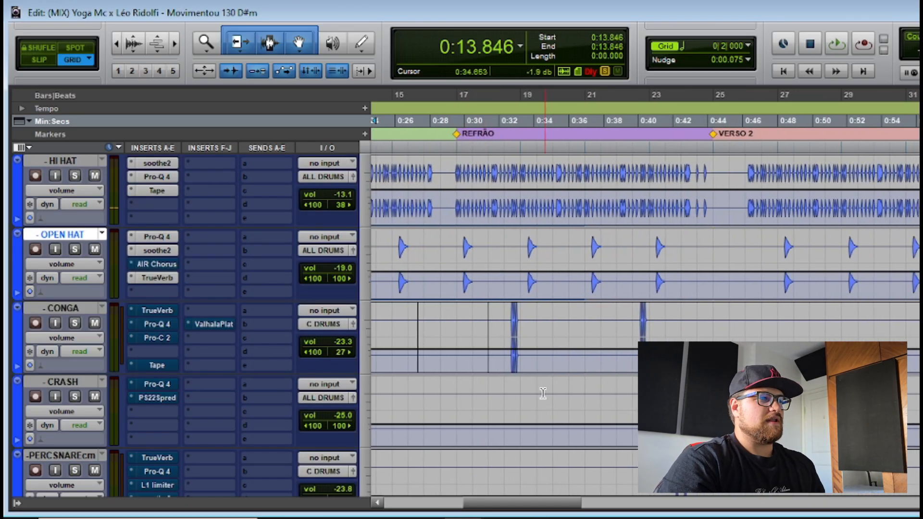
click(504, 332)
key(space)
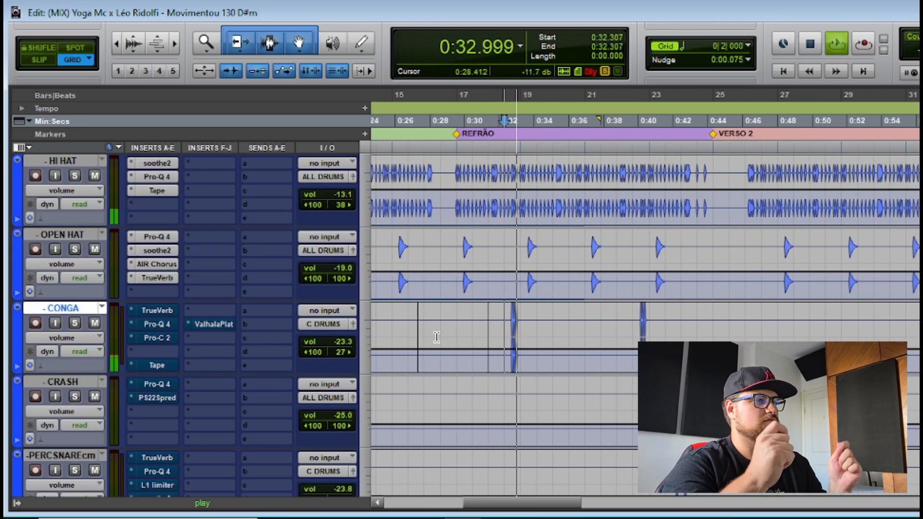
key(space)
Step: Activate the TrueVerb insert on the CONGA track and compare the first REFRÃO hit with the reverb bypassed and active
click(154, 311)
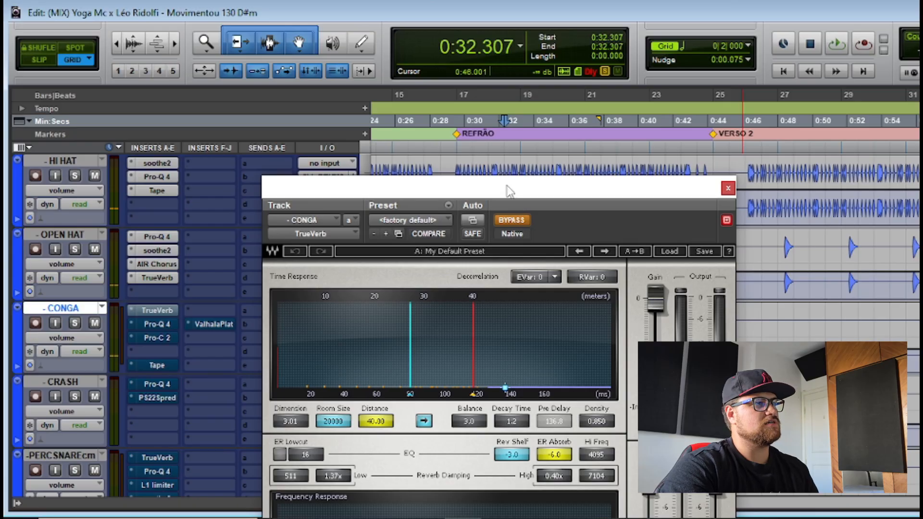
click(510, 220)
drag(500, 192, 535, 47)
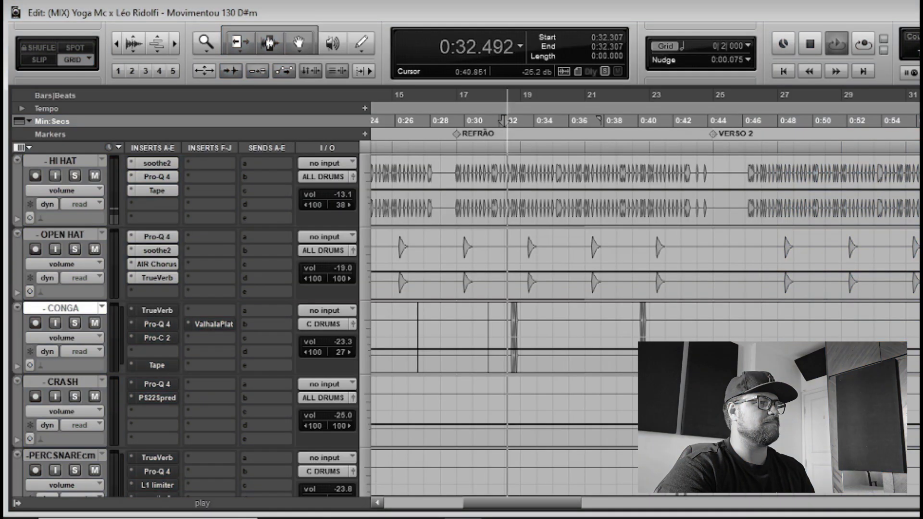
click(473, 329)
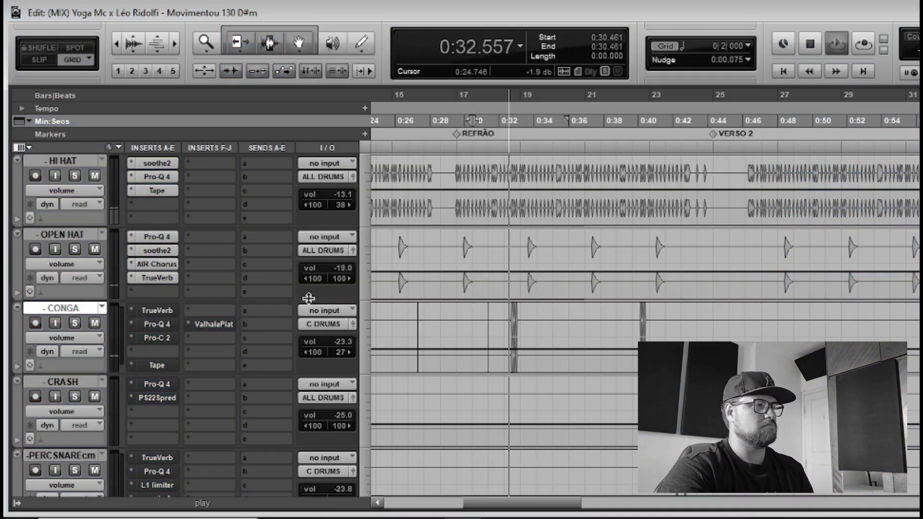
key(space)
key(space)
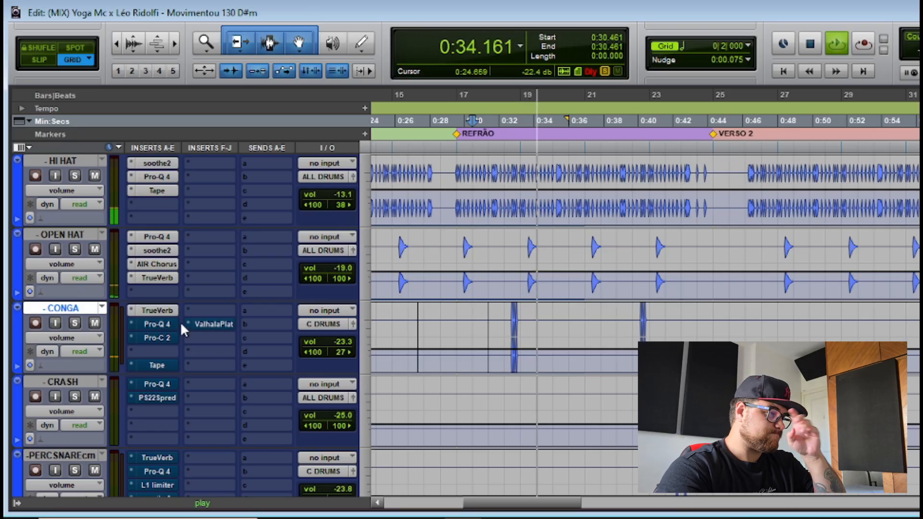
key(space)
Step: Activate the Pro-Q 4 insert on the CONGA track, examine its EQ curve and play the conga from 0:31.384
click(155, 324)
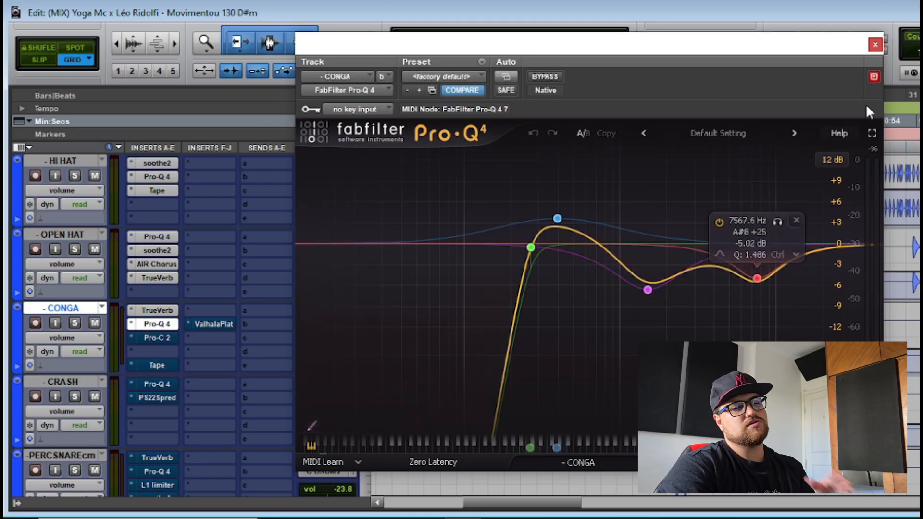
click(875, 45)
click(490, 329)
key(space)
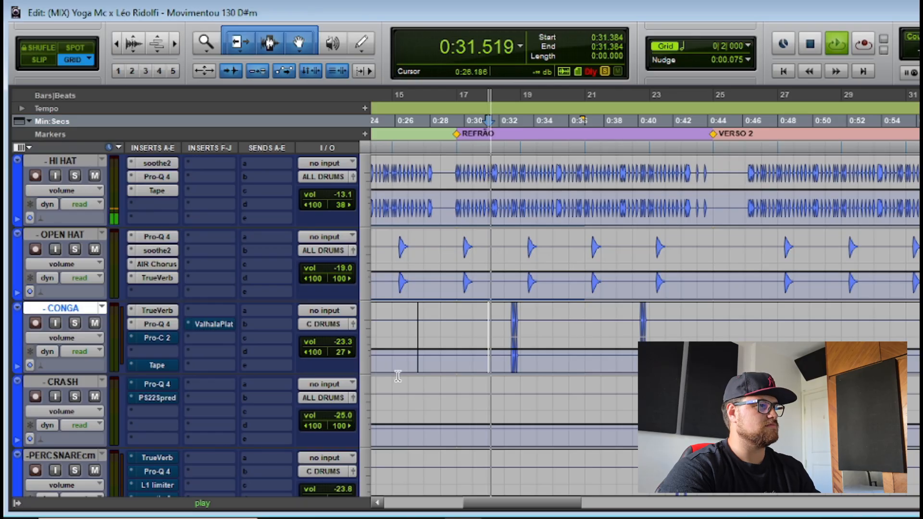
click(157, 323)
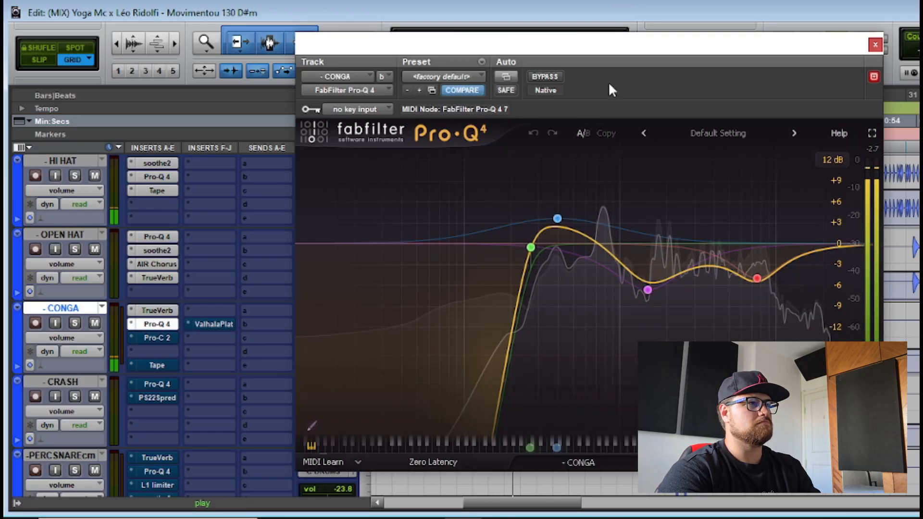
Step: Compare the conga hit with Pro-Q 4 bypassed and active, leaving it active, and close its settings
click(552, 77)
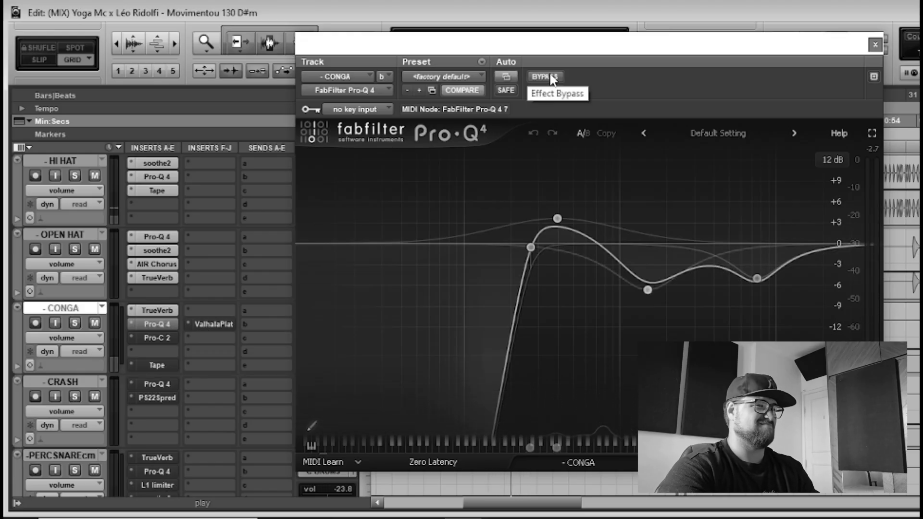
click(553, 76)
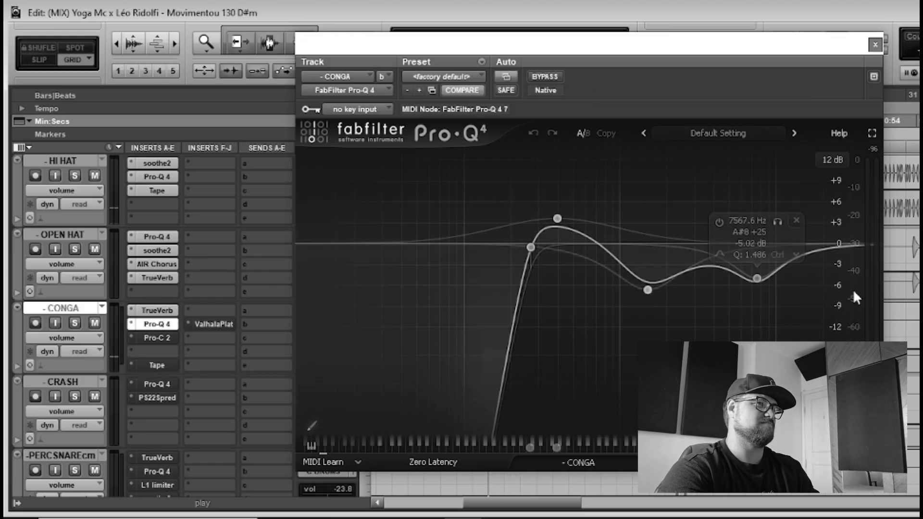
click(875, 45)
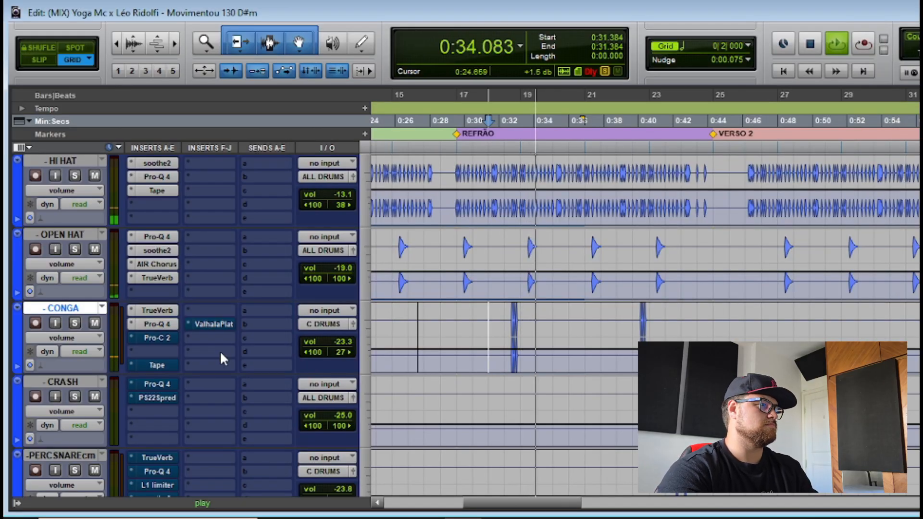
key(space)
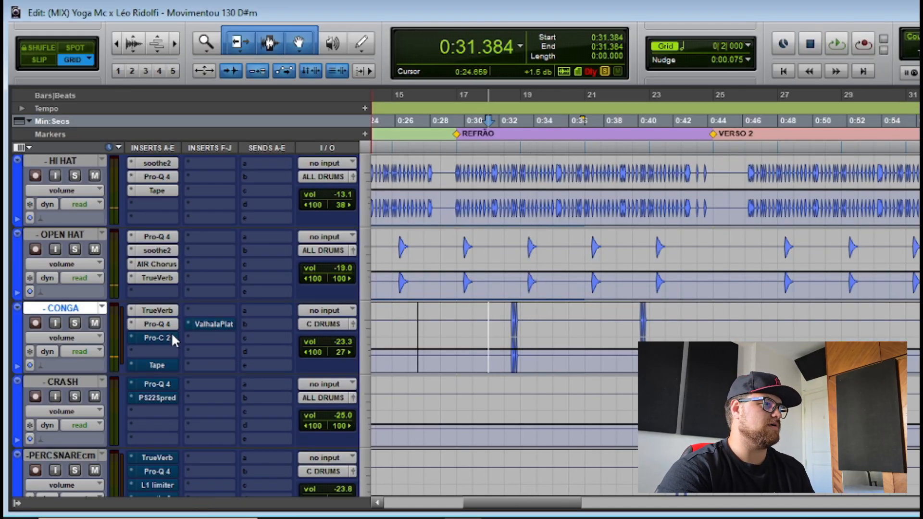
Step: Activate the Pro-C 2 insert on the CONGA track and examine its gain reduction during playback from 0:31.384
click(157, 338)
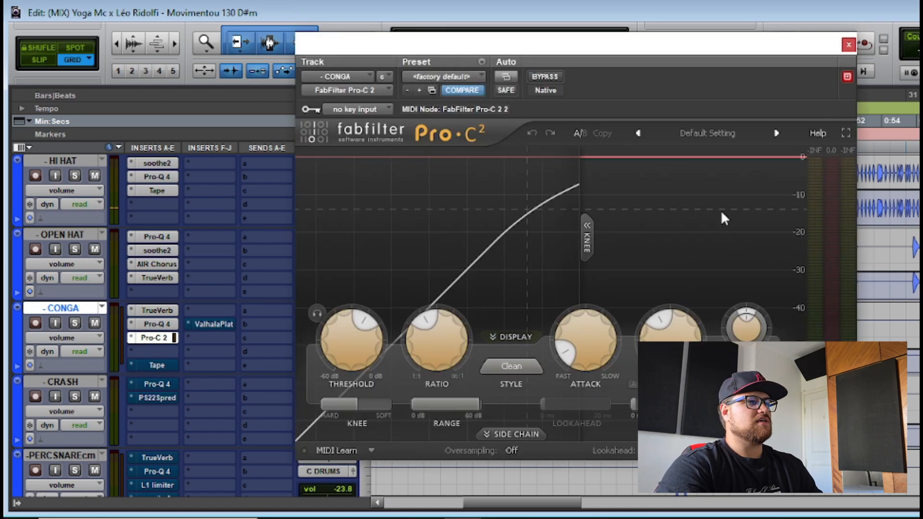
drag(592, 53, 549, 117)
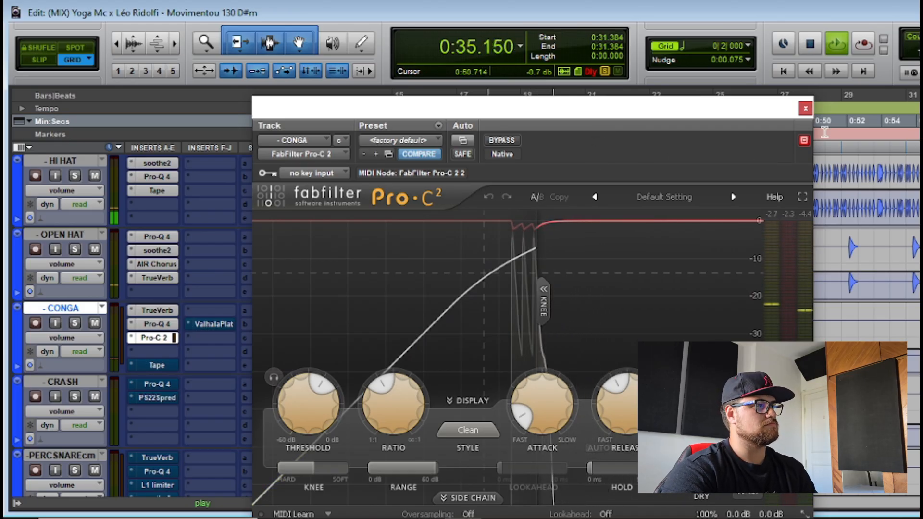
click(804, 108)
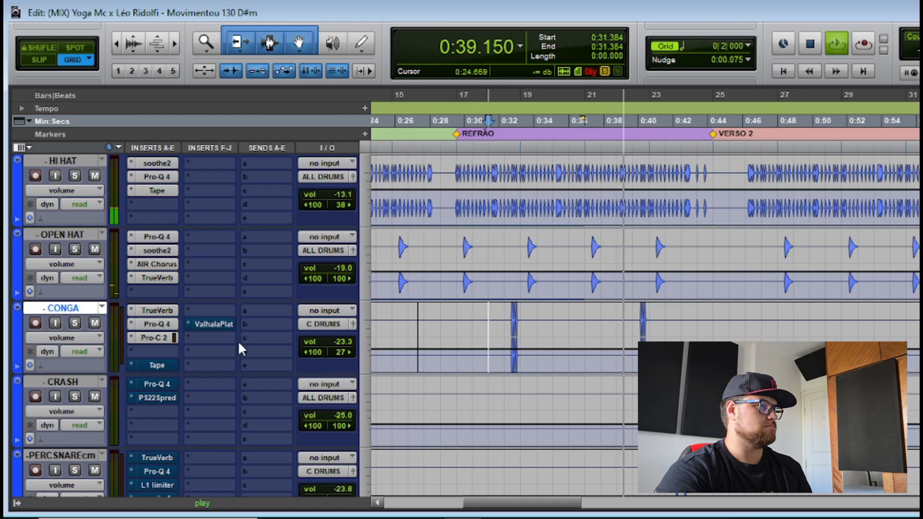
key(space)
Step: Activate the Tape insert on the CONGA track and audition the conga hit from 0:31.384 with its settings open
click(153, 365)
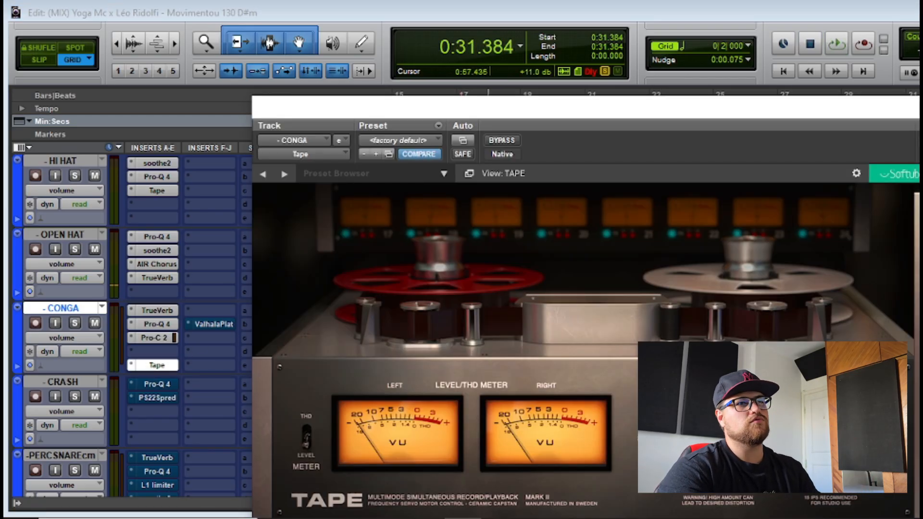
key(space)
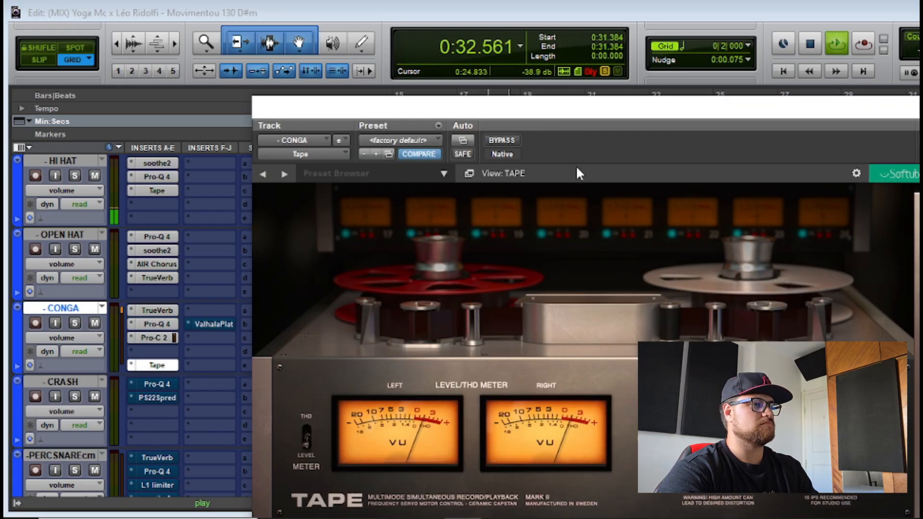
key(space)
key(space)
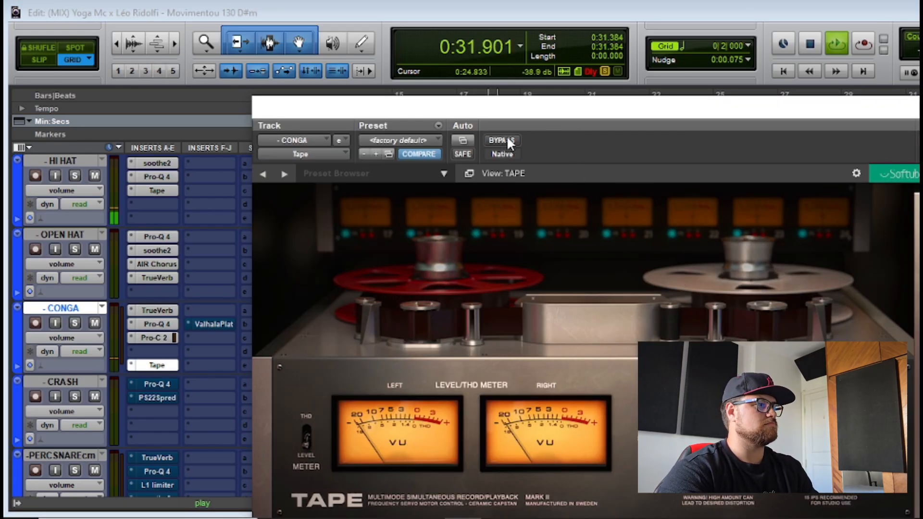
Step: Compare short playbacks of the conga with Tape bypassed and active, leaving it active
click(502, 141)
key(space)
key(space)
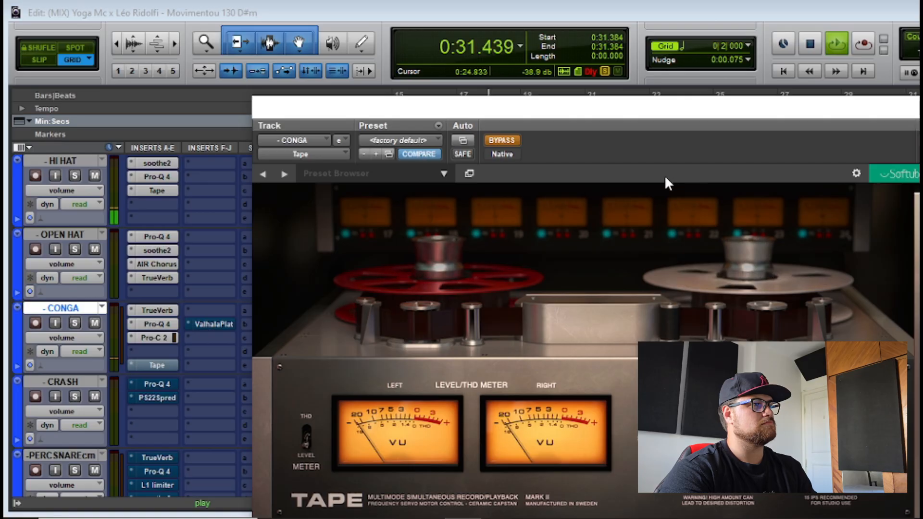
key(space)
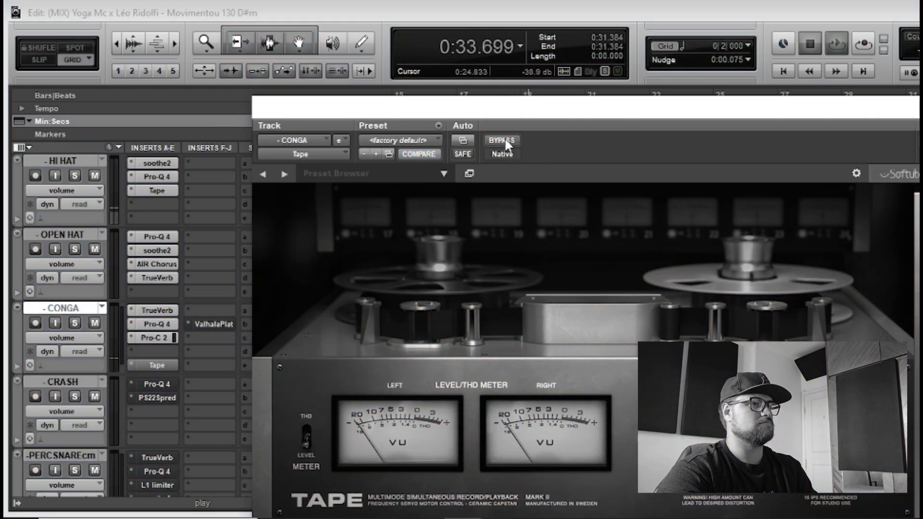
click(505, 140)
key(space)
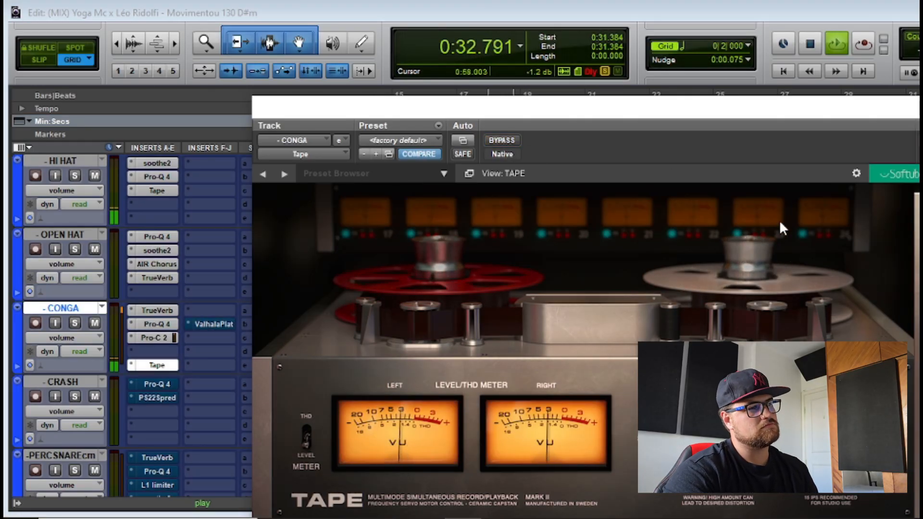
Step: Close the Tape settings, activate the ValhallaPlate insert on the CONGA track, and audition the conga from 0:31.384
key(space)
click(157, 365)
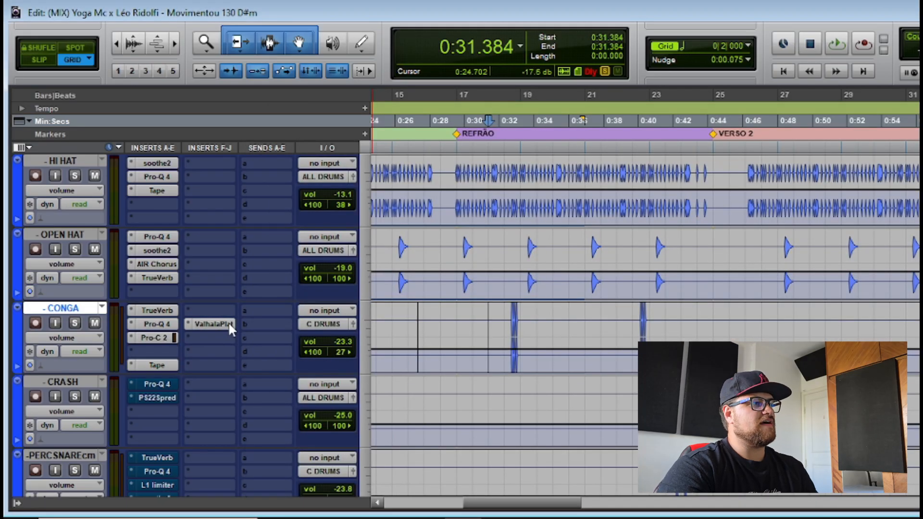
click(228, 321)
key(space)
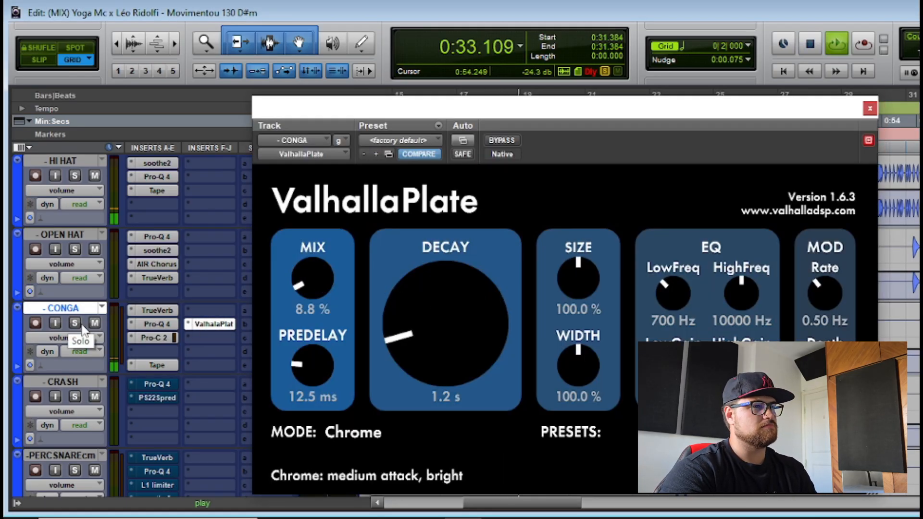
key(space)
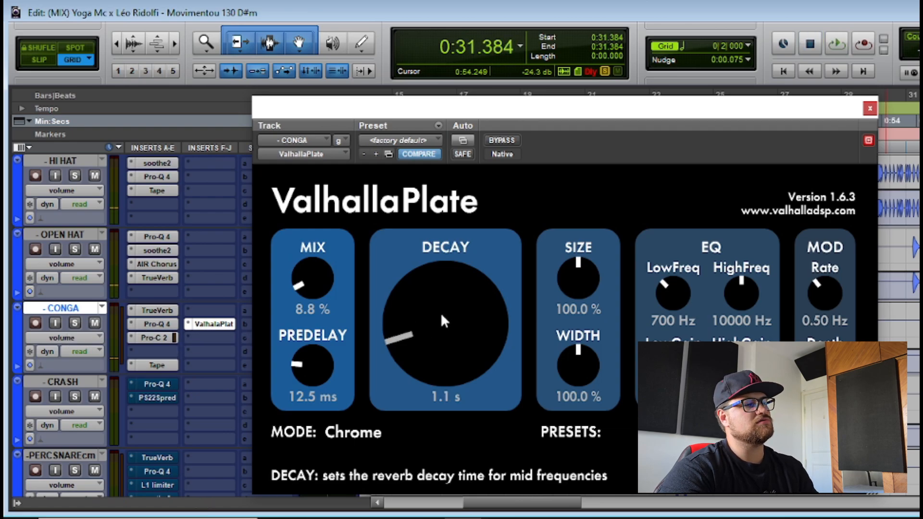
Step: Audition the conga in short playbacks while trying ValhallaPlate's decay and mix controls
key(space)
drag(428, 332, 431, 330)
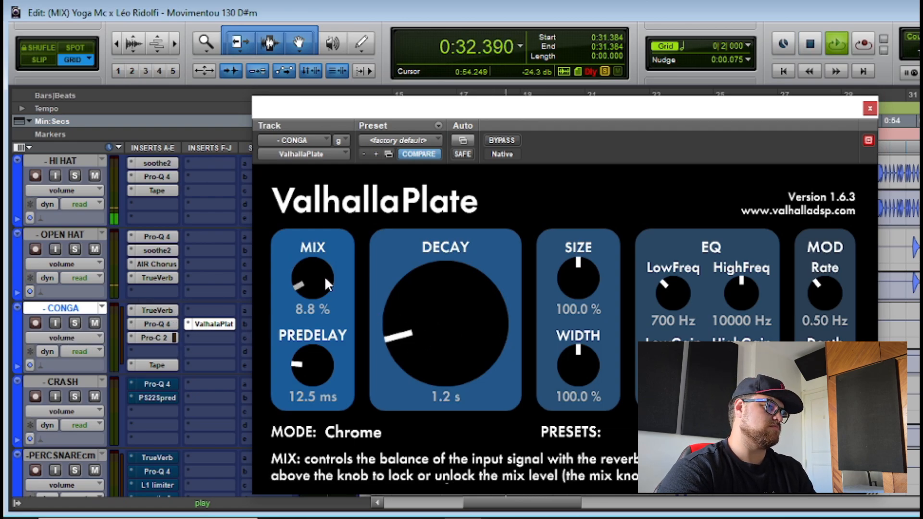
key(space)
key(space)
mouse_move(313, 278)
mouse_down()
mouse_move(315, 193)
mouse_move(298, 287)
mouse_up()
key(space)
key(space)
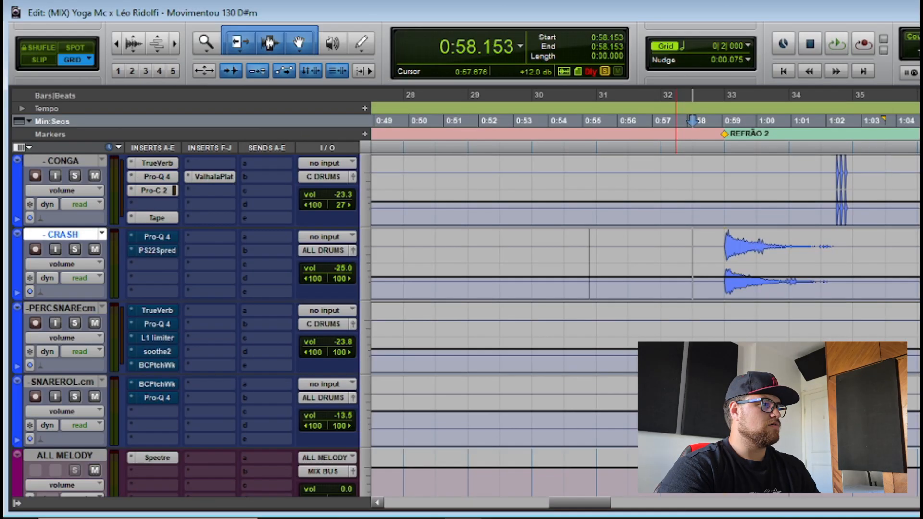
Step: Audition the crash at the start of REFRÃO 2 from 0:58.153 with the CRASH track's inserts bypassed
drag(569, 507, 587, 507)
key(space)
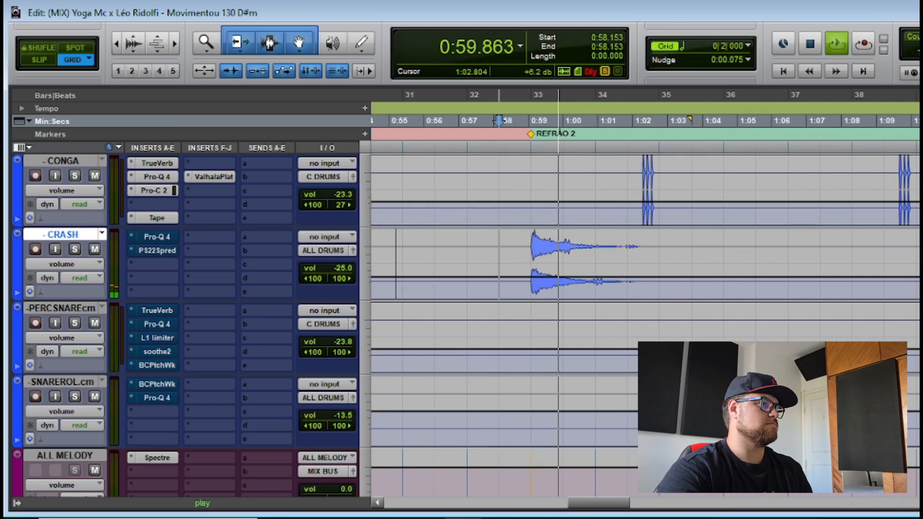
key(space)
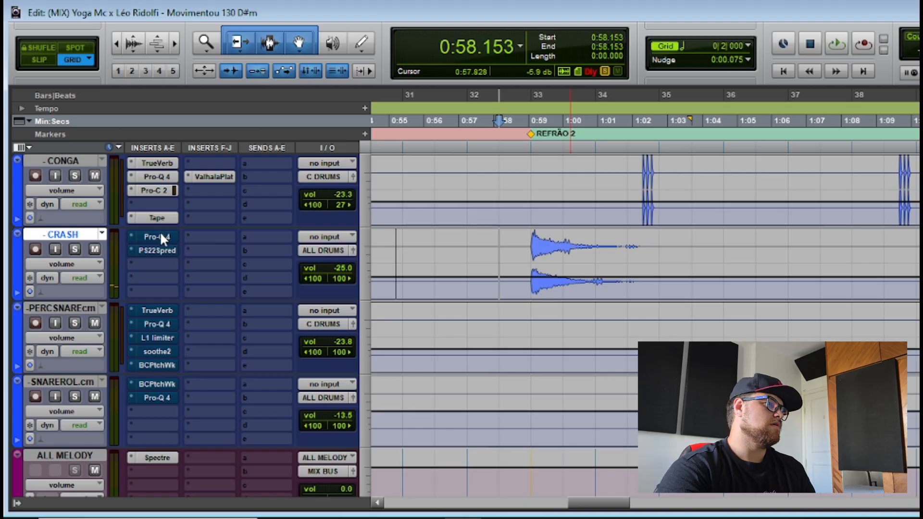
Step: Activate the Pro-Q 4 insert on the CRASH track and audition its 651.54 Hz band in isolation
click(155, 237)
mouse_move(549, 356)
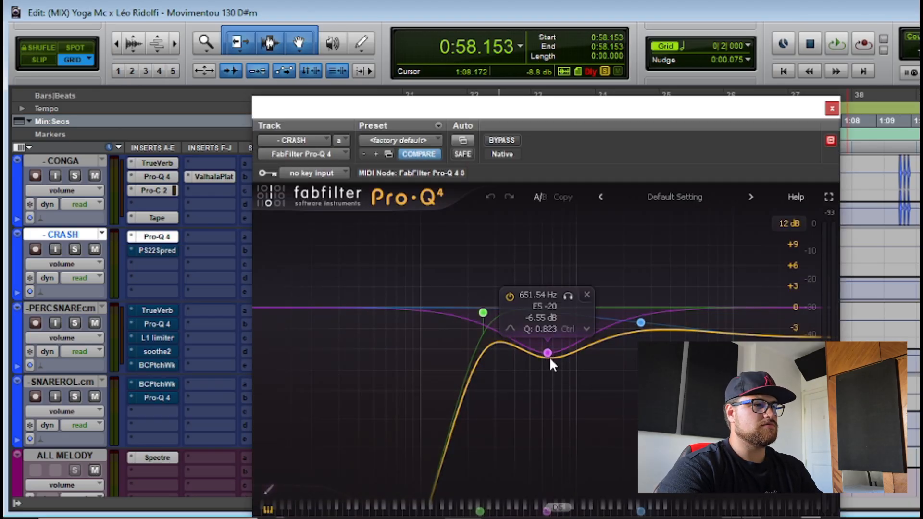
key(space)
click(567, 296)
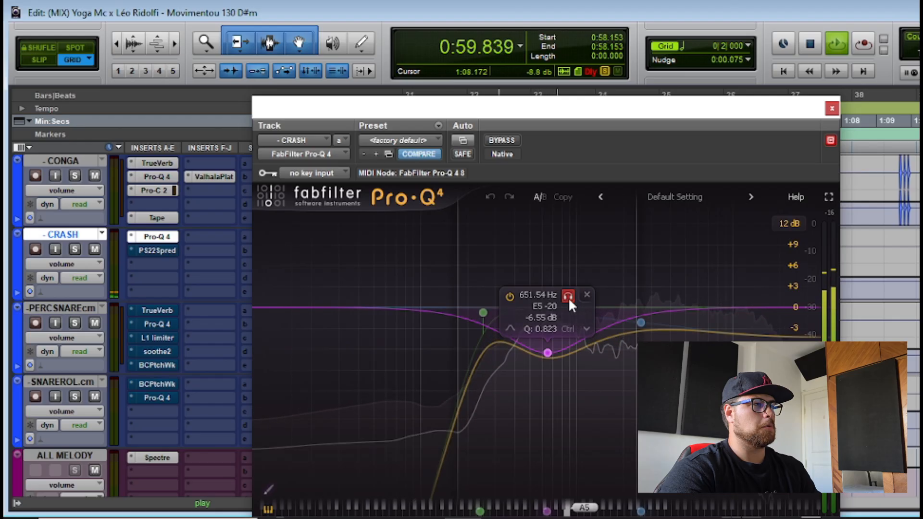
key(space)
Step: Solo the CRASH track and audition Pro-Q 4's isolated 651.54 Hz band again from 0:58.153
click(74, 249)
mouse_move(550, 355)
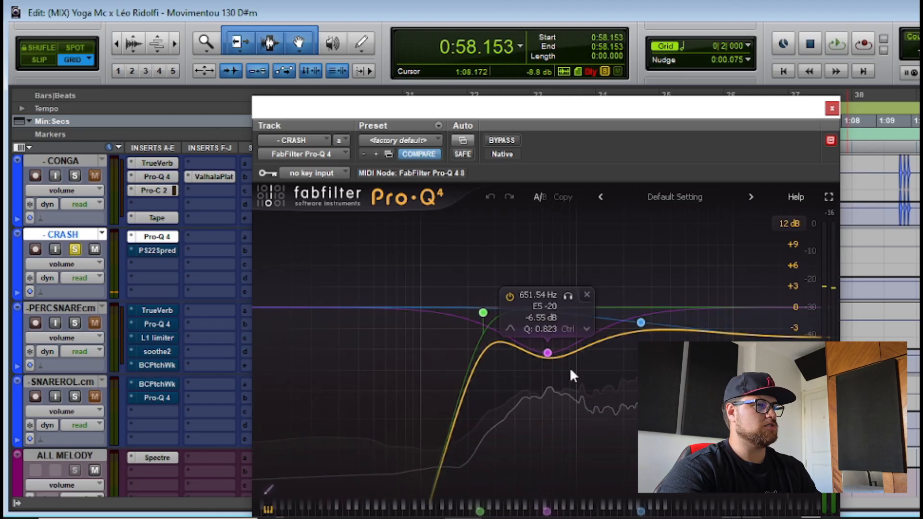
click(568, 296)
key(space)
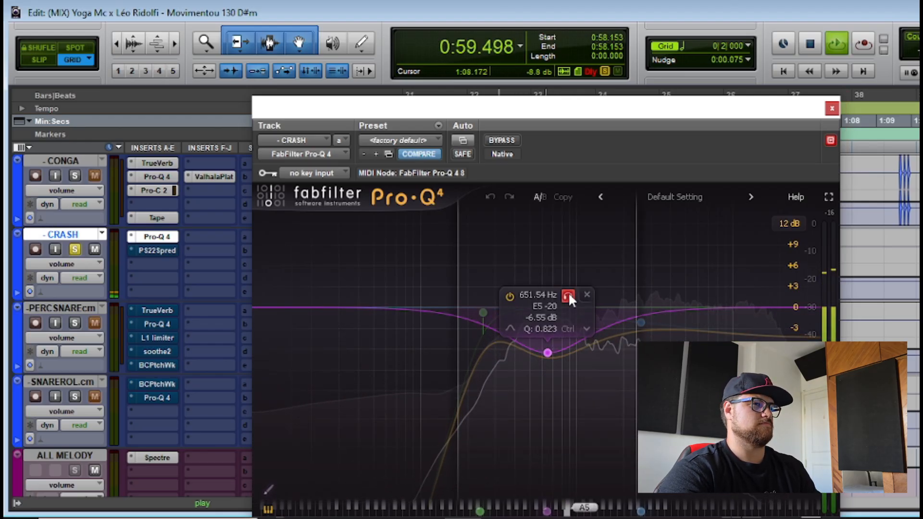
click(569, 296)
key(space)
Step: Try boosting the crash's low-mid Pro-Q 4 band to +11.24 dB at 658.87 Hz, audition it in isolation, and undo the boost
drag(547, 352, 548, 229)
key(space)
key(space)
click(569, 253)
key(space)
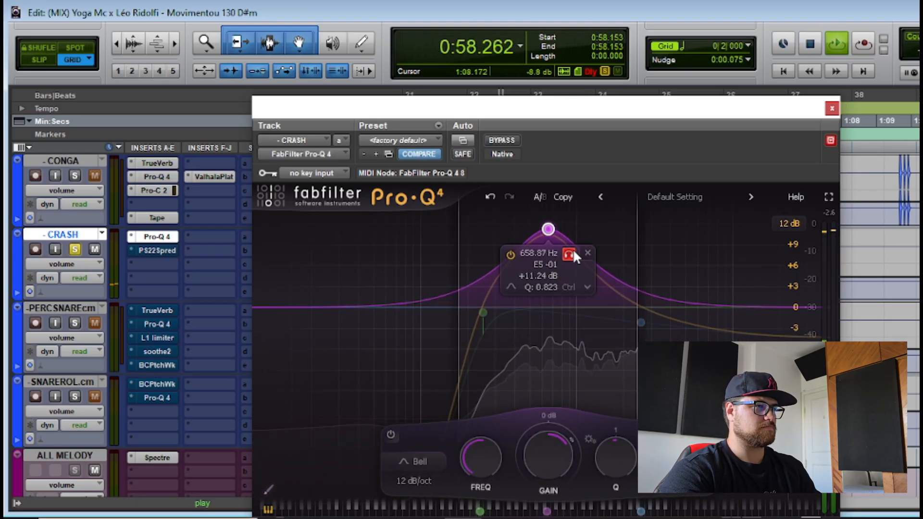
click(569, 253)
key(space)
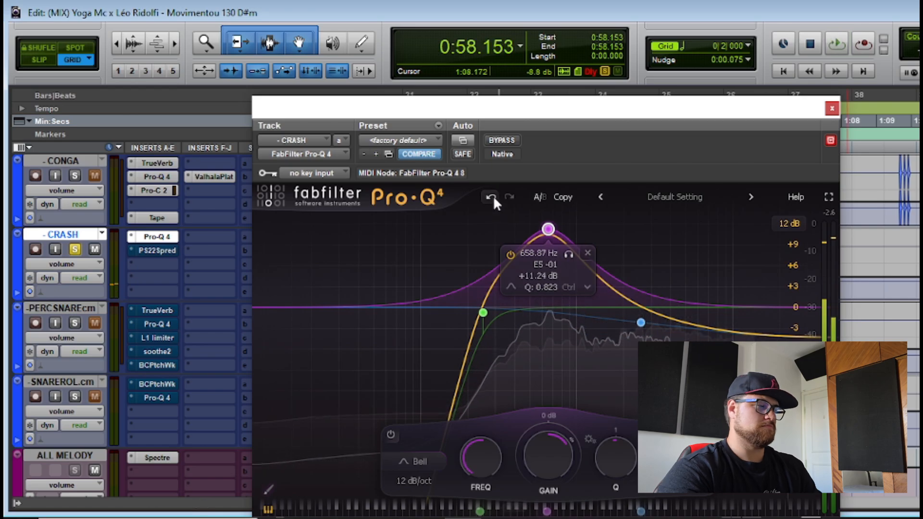
click(490, 197)
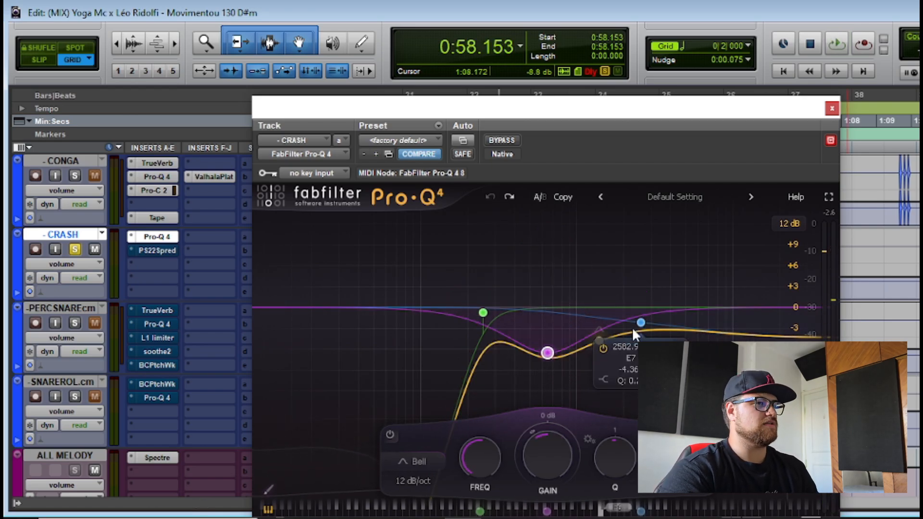
Step: Examine Pro-Q 4's high-frequency cut, compare the crash with the EQ bypassed and active, and close its settings
drag(648, 330, 767, 335)
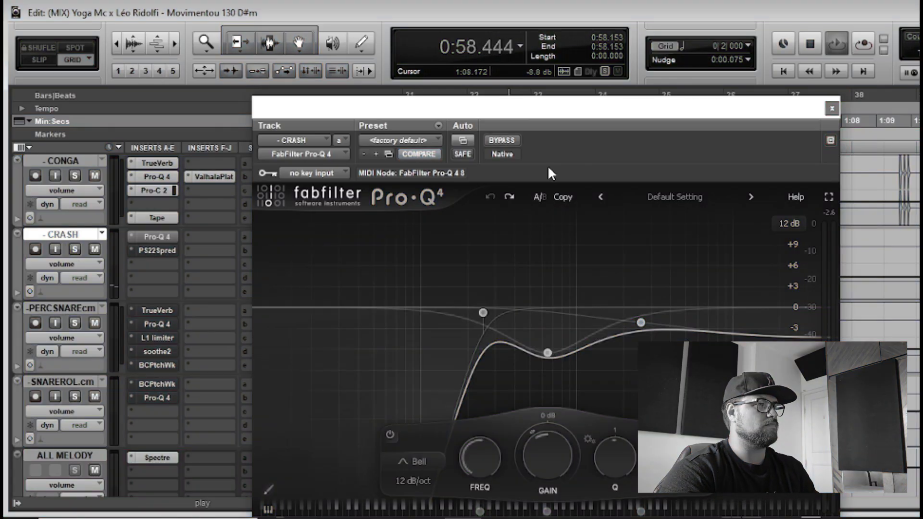
key(space)
key(space)
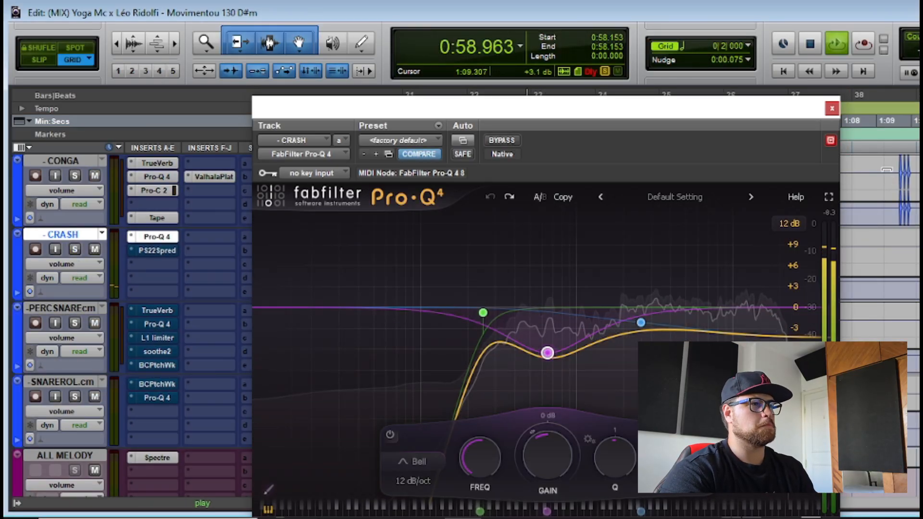
click(832, 109)
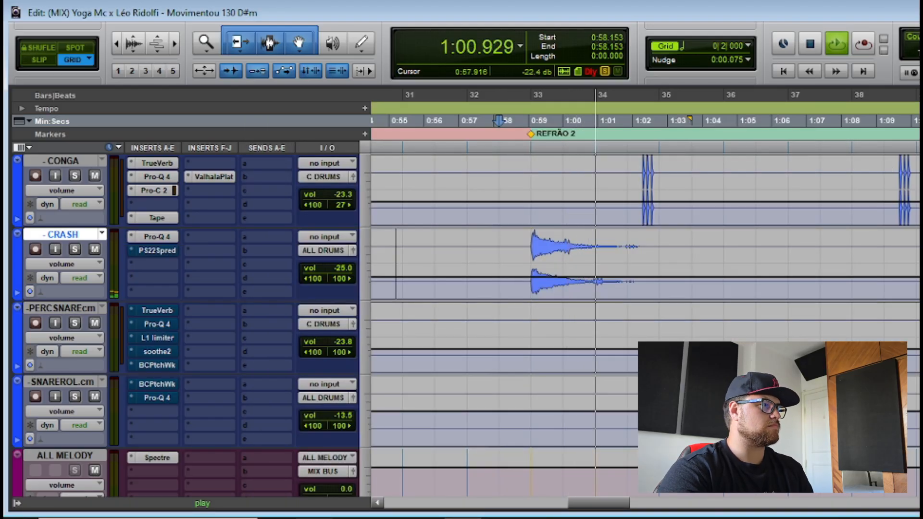
key(space)
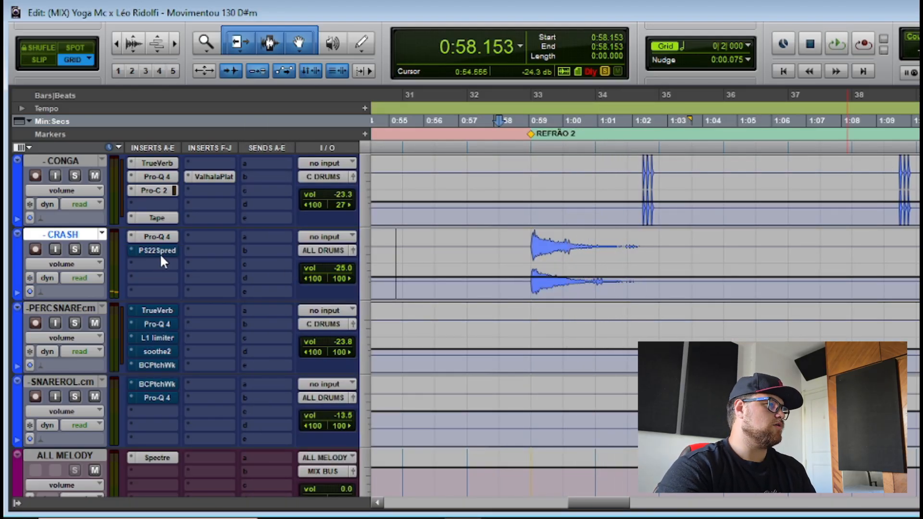
Step: Activate the PS22 Spread insert on the CRASH track and move its window clear of the track controls
click(154, 251)
drag(450, 106, 569, 133)
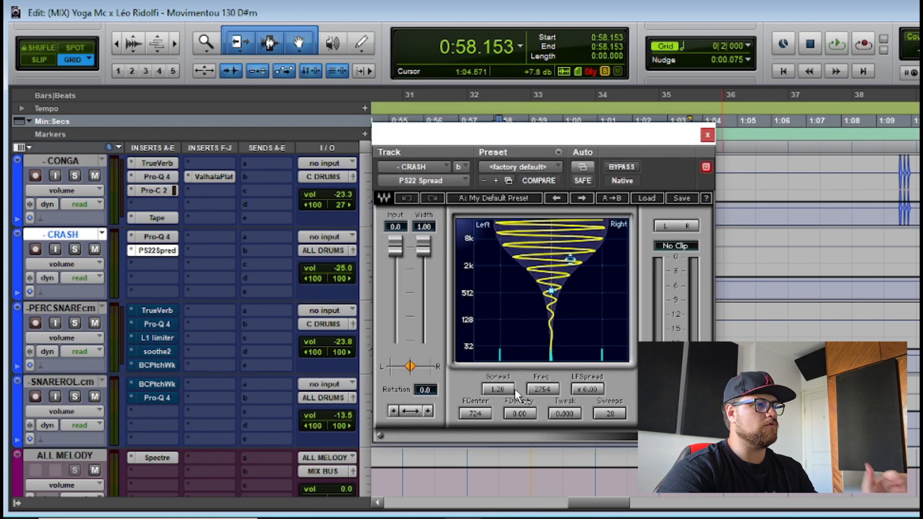
Step: Try a Spread of 0.74 and a Freq of 4153 in PS22 Spread, audition the crash, and undo the changes
drag(569, 259, 561, 259)
drag(549, 389, 549, 426)
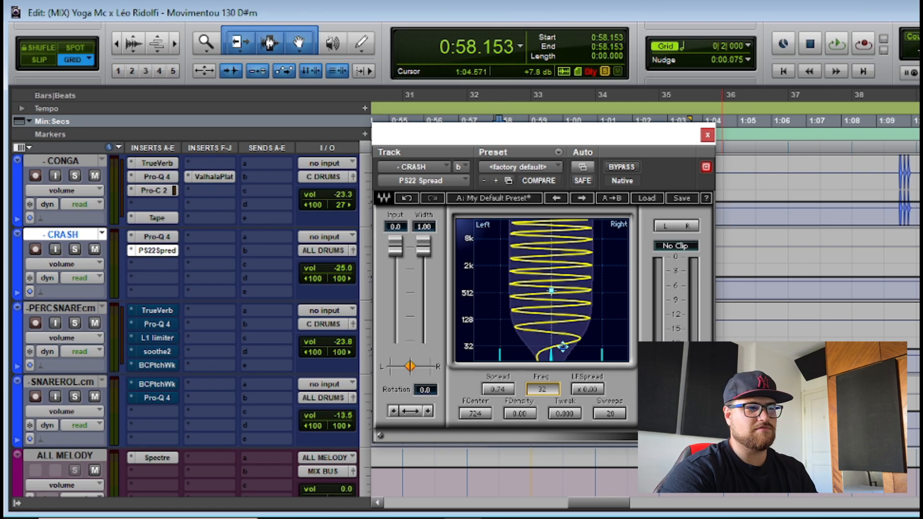
drag(563, 347, 563, 252)
key(space)
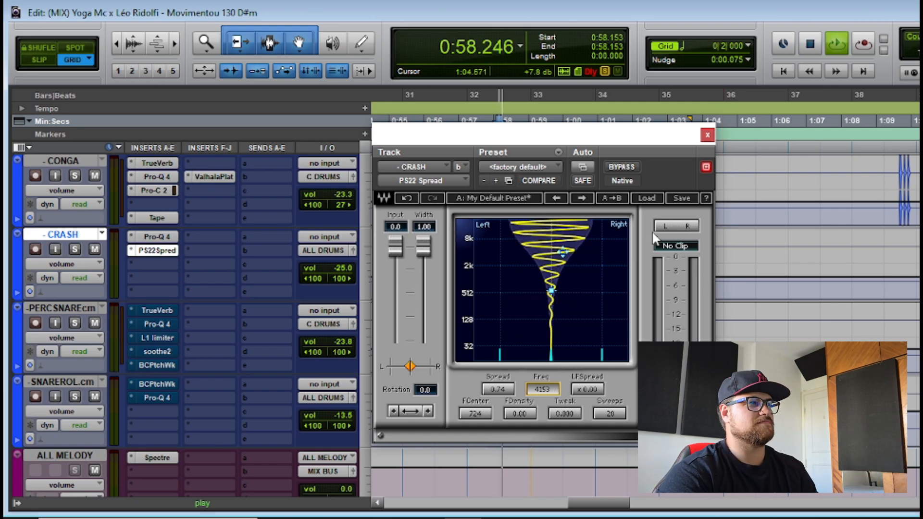
key(space)
click(406, 197)
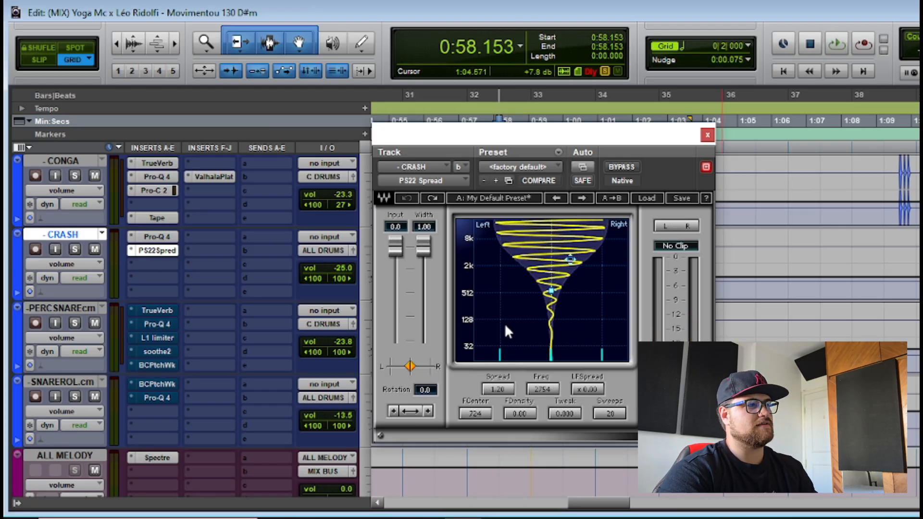
Step: Audition the crash with PS22 Spread, close its settings, and compare playbacks with the CRASH inserts bypassed and active
key(space)
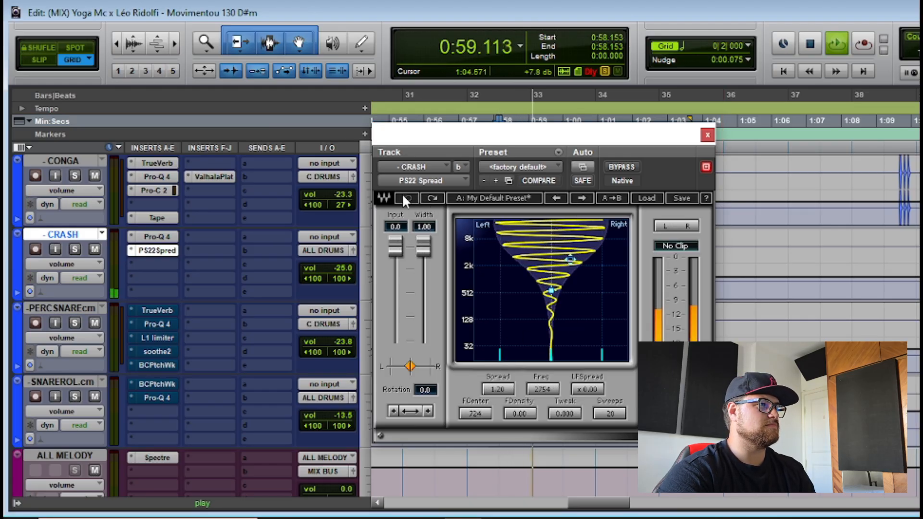
click(706, 136)
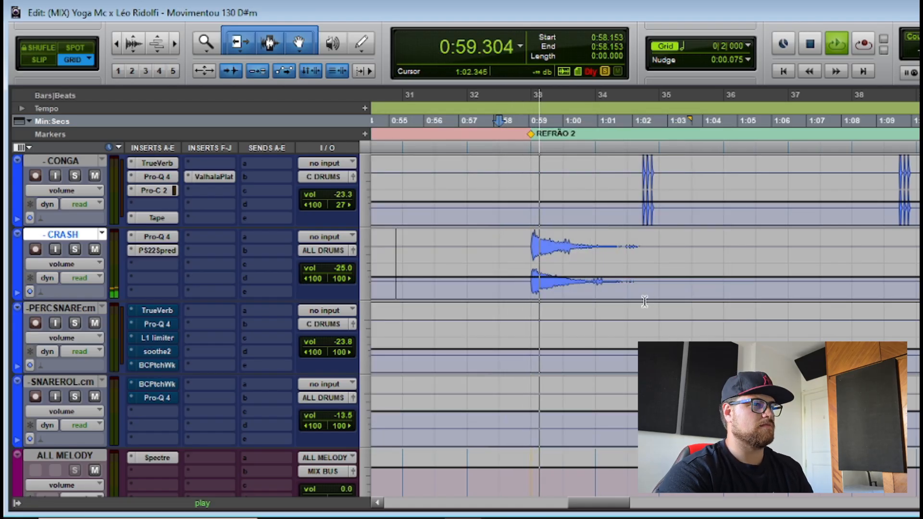
key(space)
key(space)
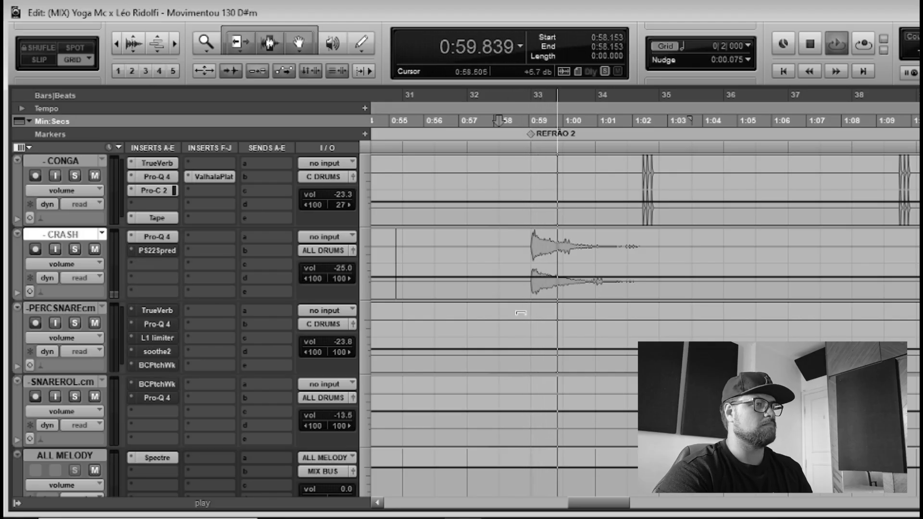
key(space)
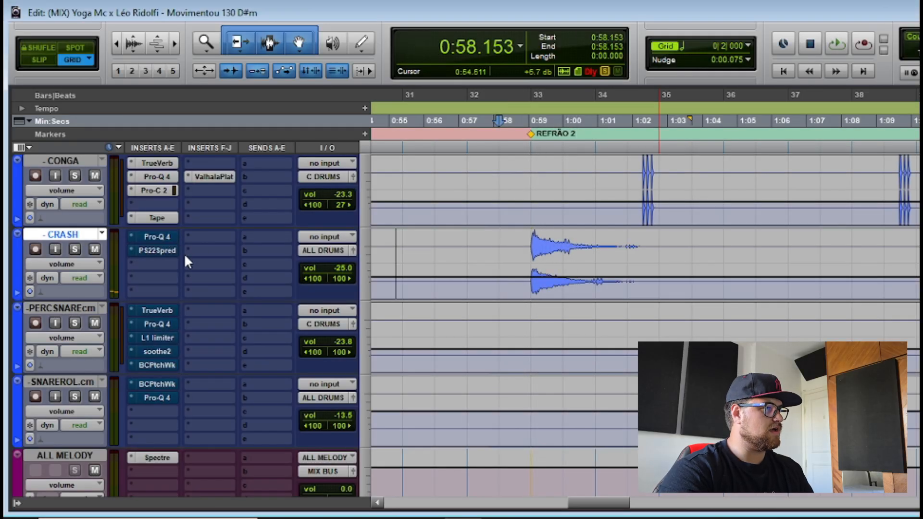
key(space)
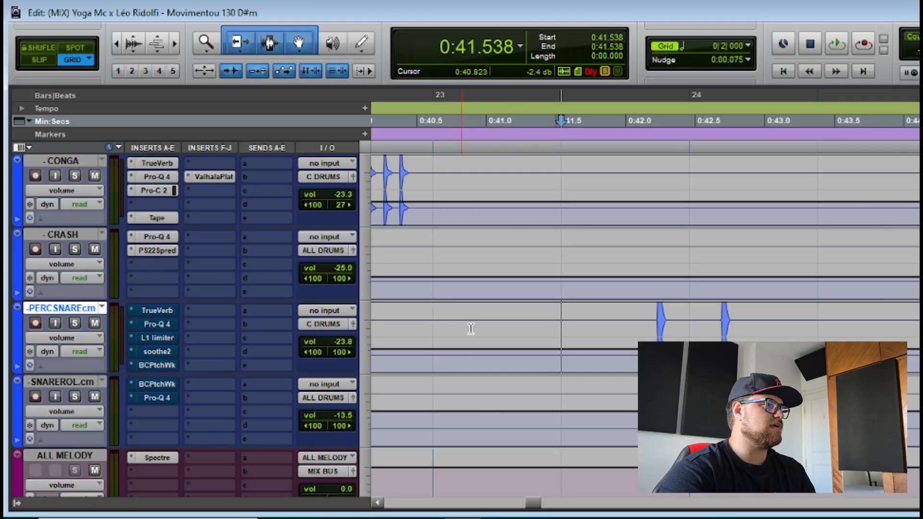
Step: Audition the unprocessed PERC SNARE from 0:41.538, and activate its TrueVerb insert to examine the reverb settings
key(space)
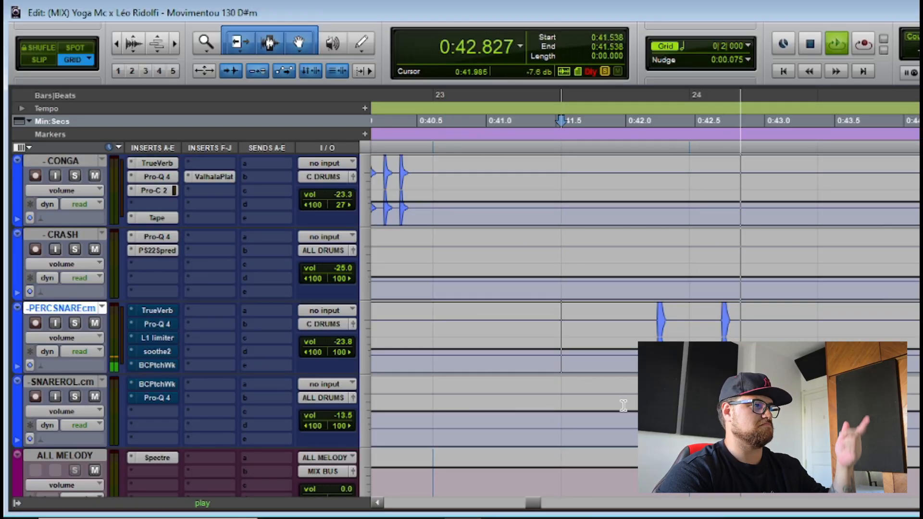
key(space)
click(157, 311)
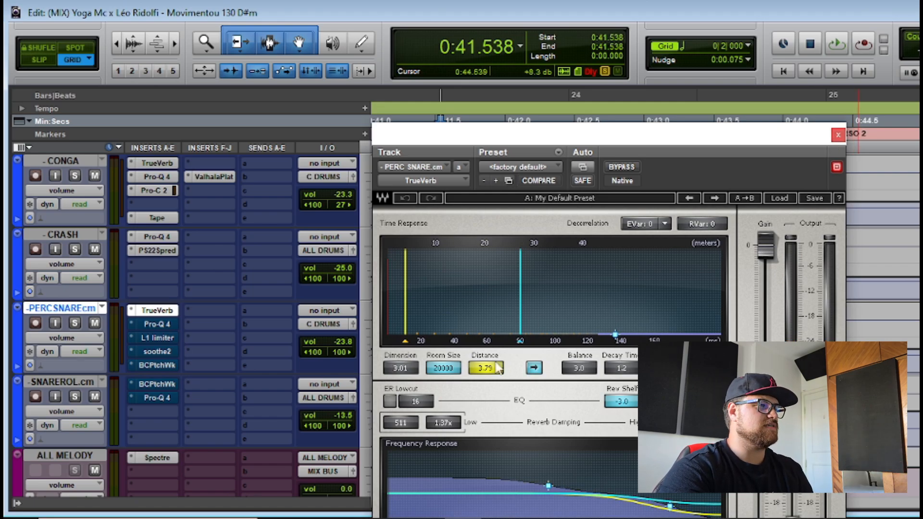
click(838, 134)
Step: Compare short playbacks of the PERC SNARE with TrueVerb bypassed and active, leaving it active
key(space)
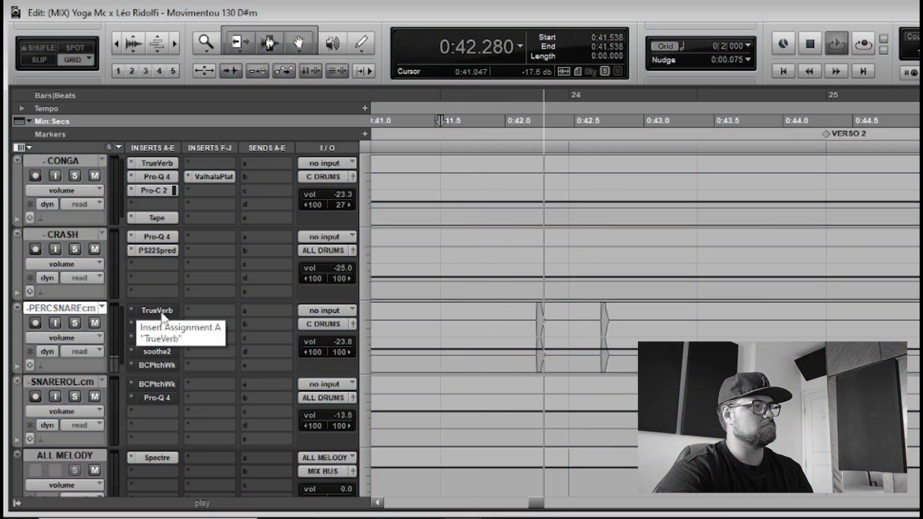
key(space)
key(space)
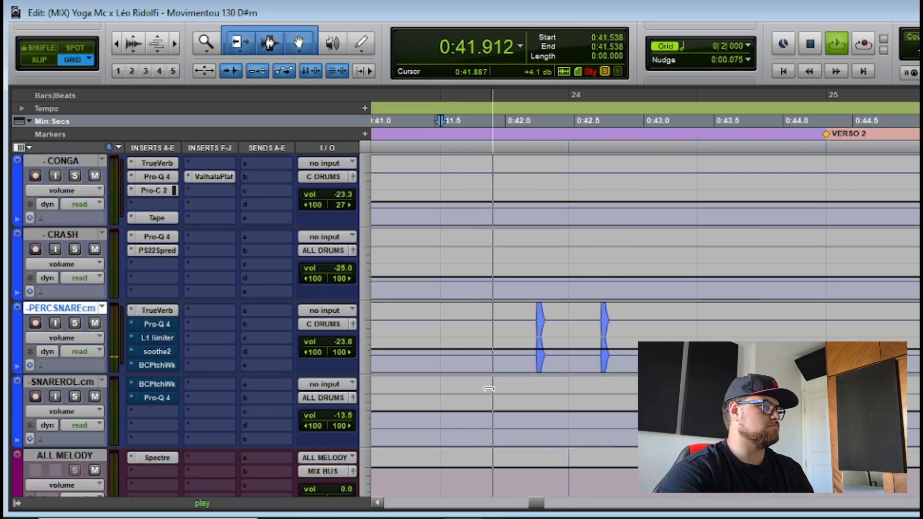
key(space)
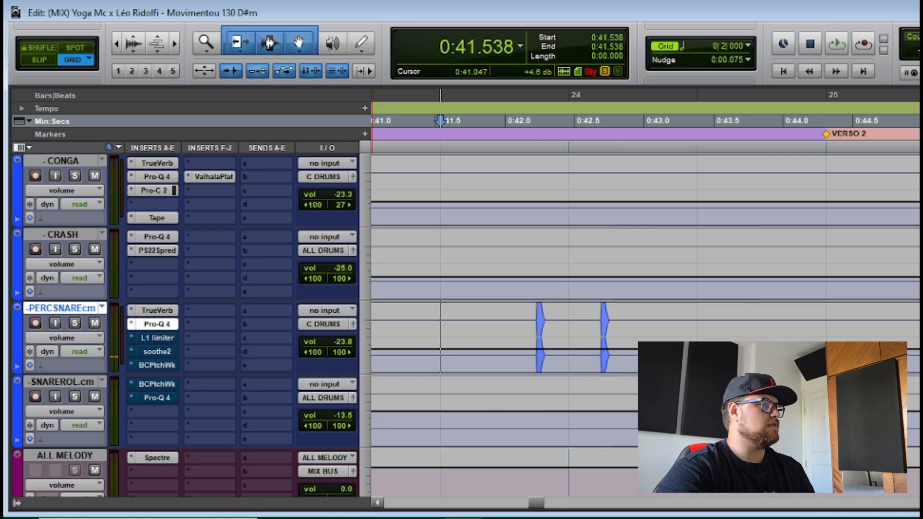
Step: Activate the PERC SNARE Pro-Q 4 insert and examine its EQ curve while playing from 0:41.538
click(152, 324)
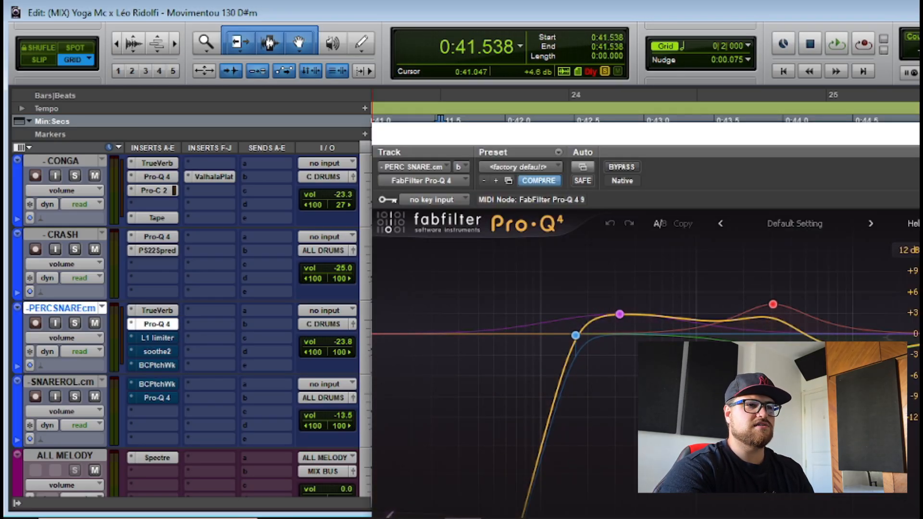
click(919, 134)
key(space)
drag(634, 129, 566, 93)
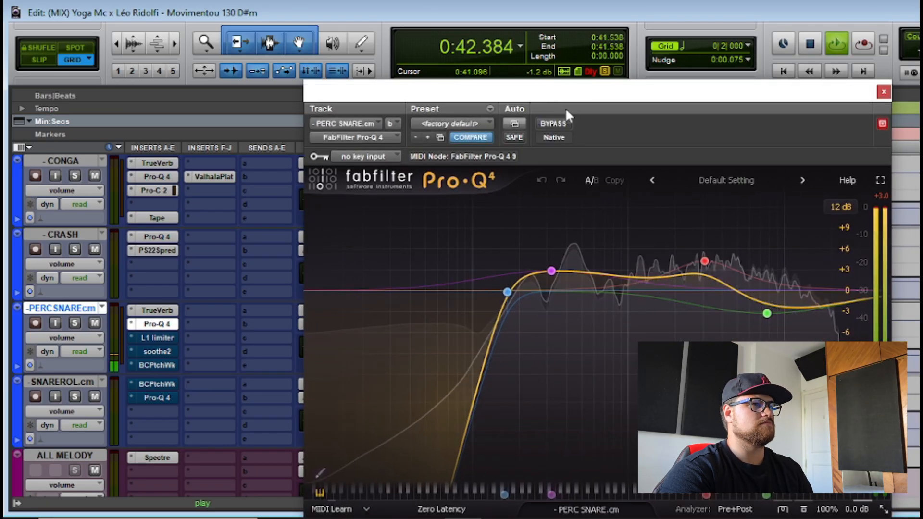
Step: Compare the PERC SNARE with Pro-Q 4 bypassed and active, and close its settings
click(553, 126)
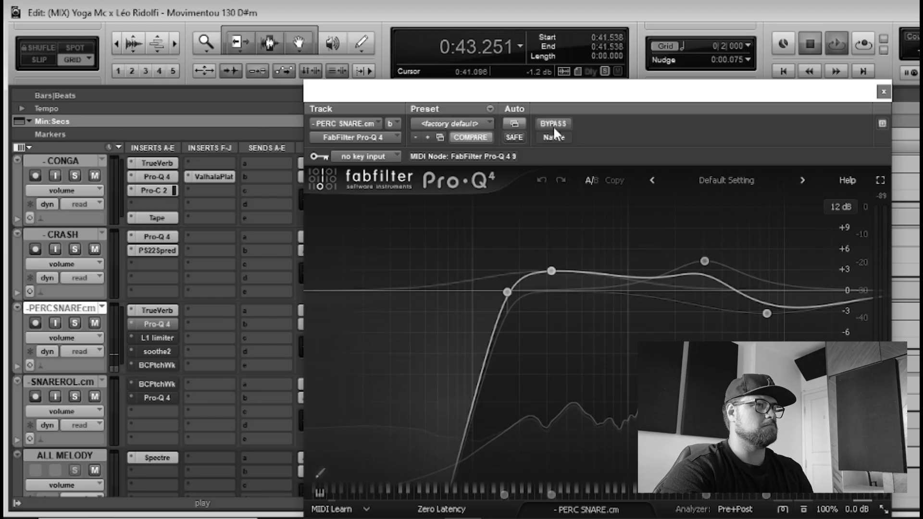
click(553, 125)
key(space)
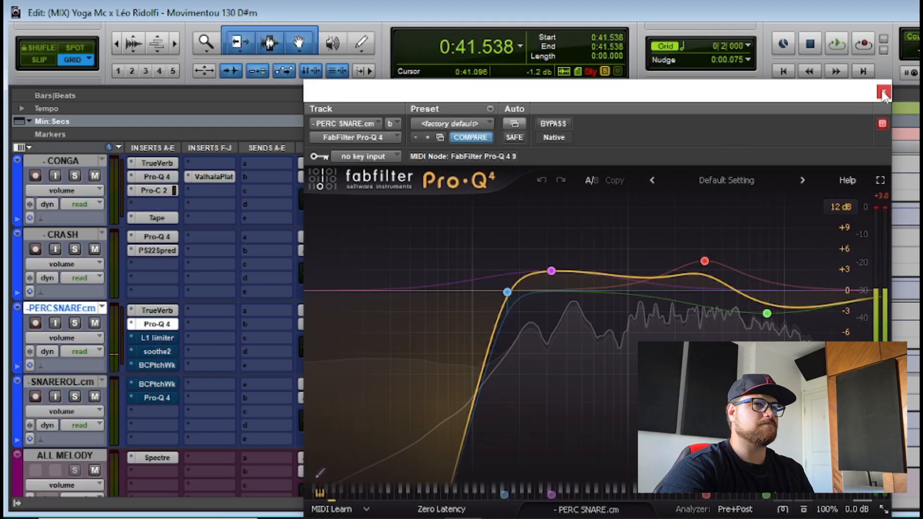
click(882, 92)
Step: Activate the PERC SNARE L1 limiter, examine its settings and audition the track through it
click(153, 338)
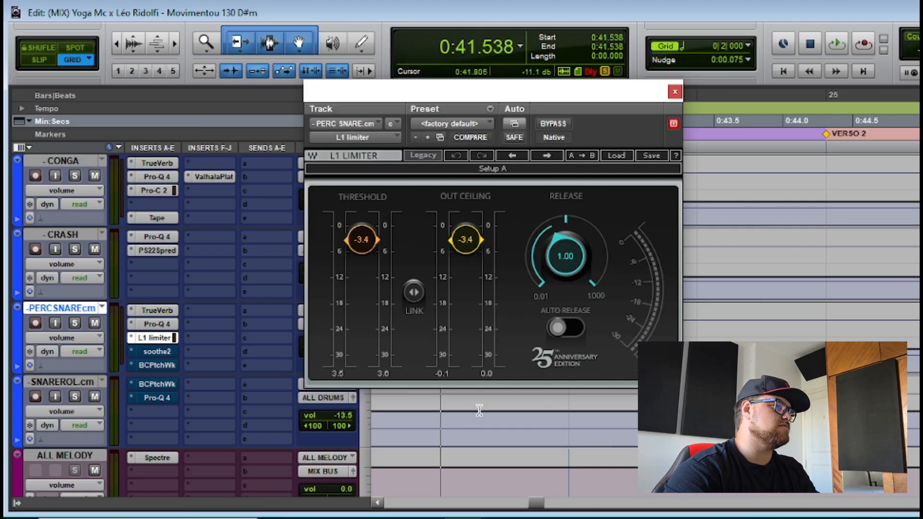
key(space)
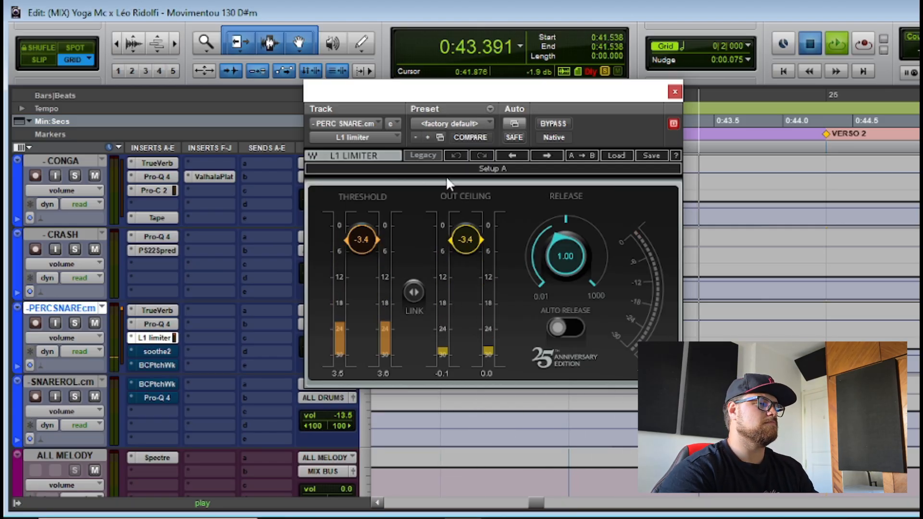
key(space)
key(space)
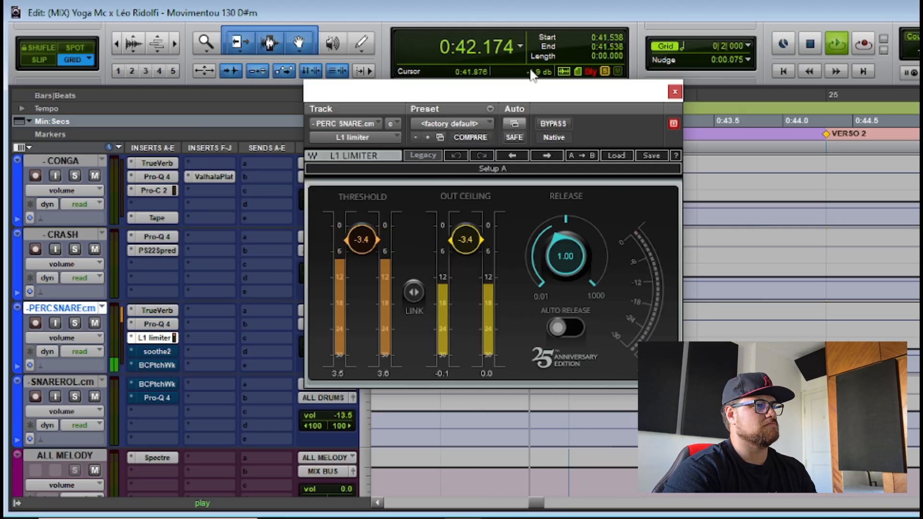
Step: Compare short playbacks of the PERC SNARE with the L1 limiter bypassed and active, leaving it active and closing its settings
click(556, 123)
key(space)
key(space)
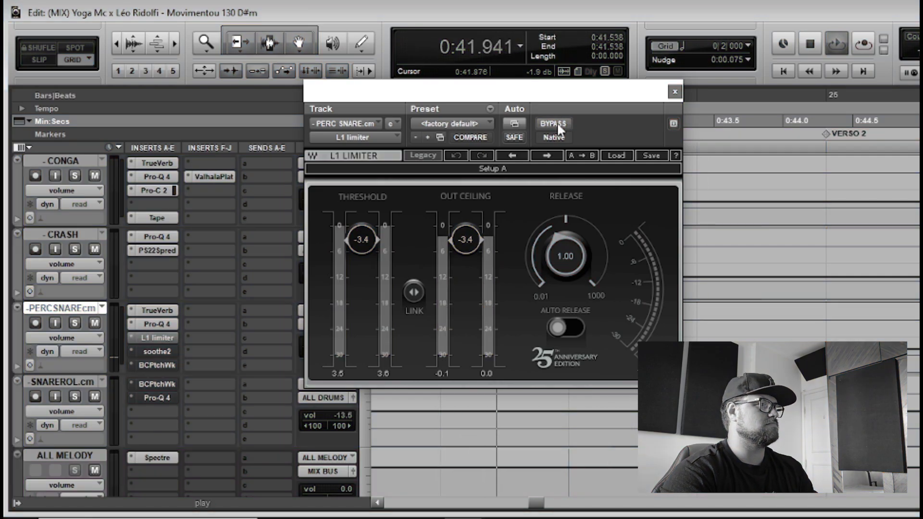
click(556, 123)
key(space)
key(space)
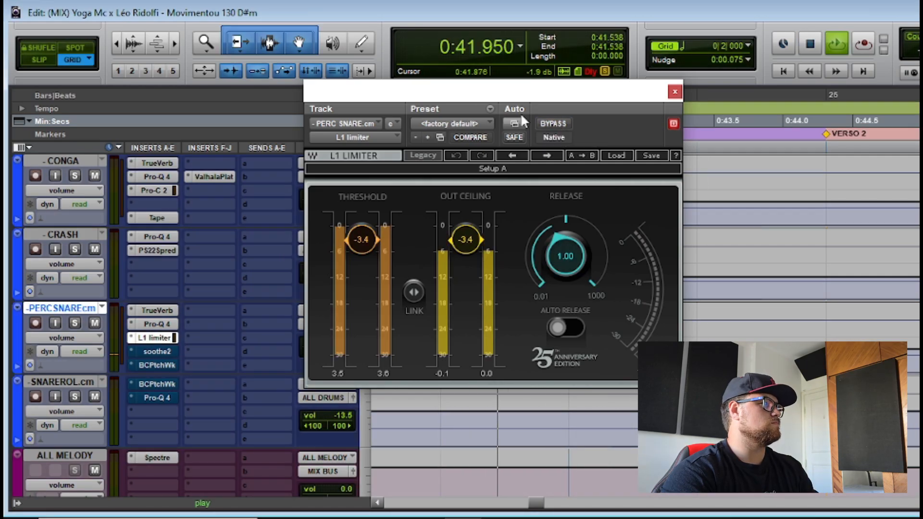
click(674, 92)
key(space)
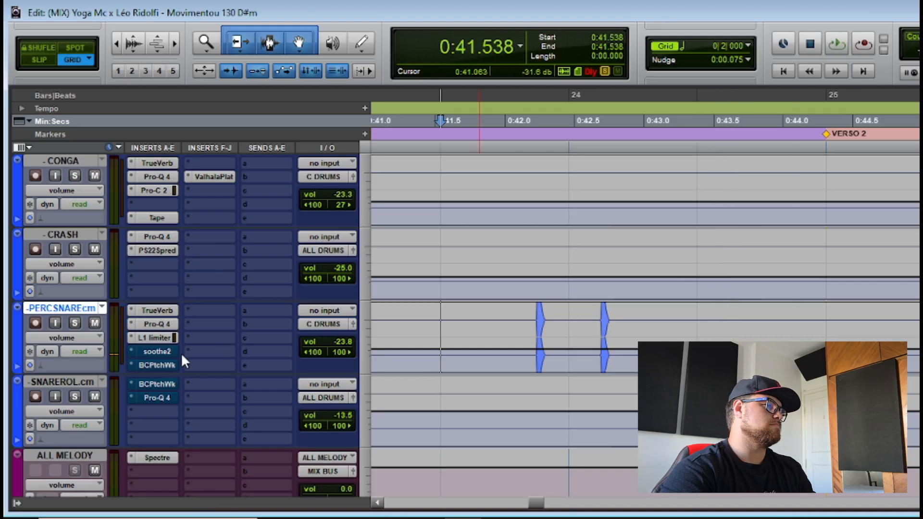
Step: Activate soothe2 on the PERC SNARE and audition the track with its settings shown
click(174, 351)
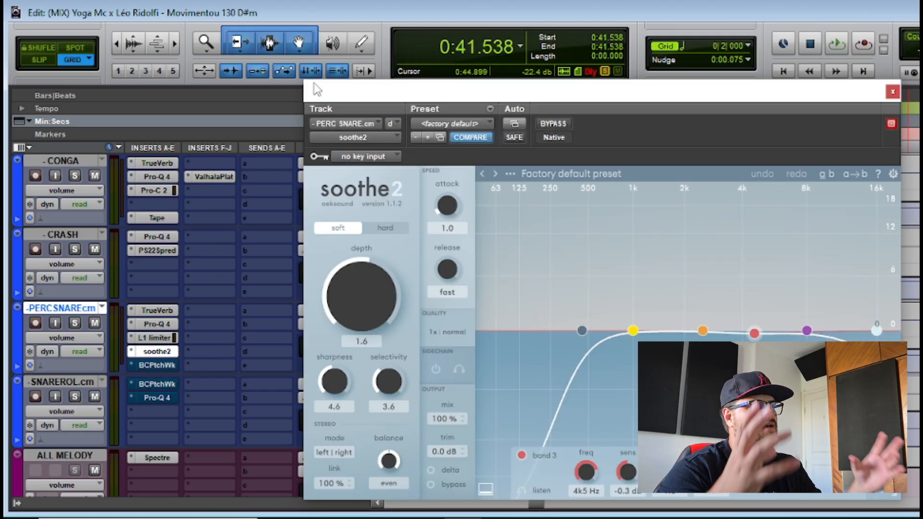
key(space)
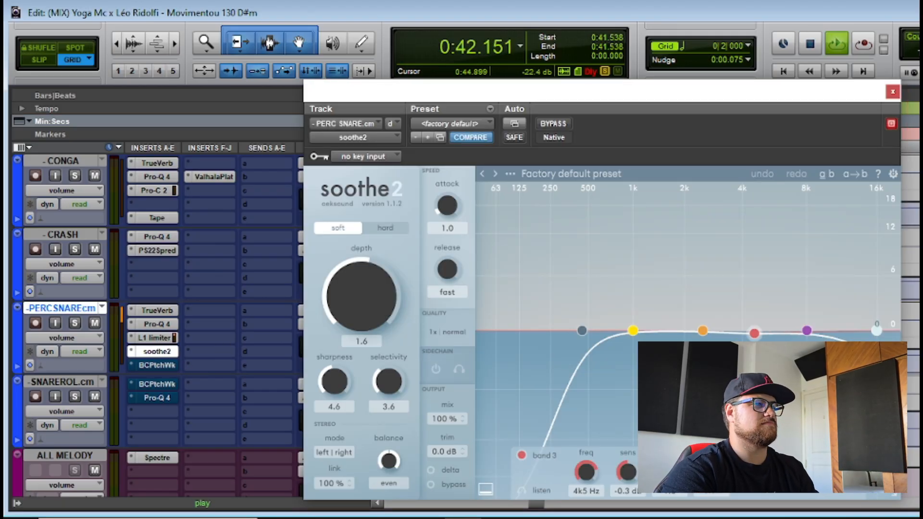
key(space)
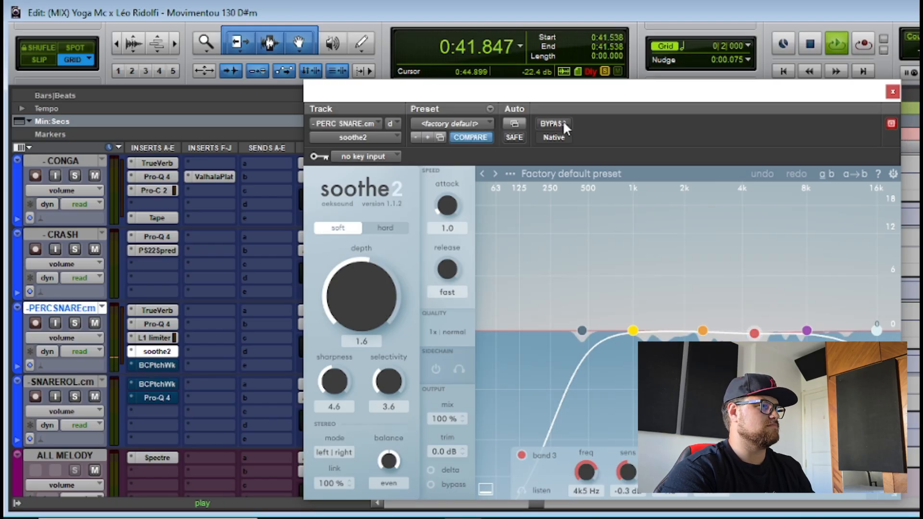
key(space)
Step: Compare the PERC SNARE with soothe2 bypassed and active, leaving it active and closing its settings
click(552, 124)
key(space)
key(space)
click(567, 121)
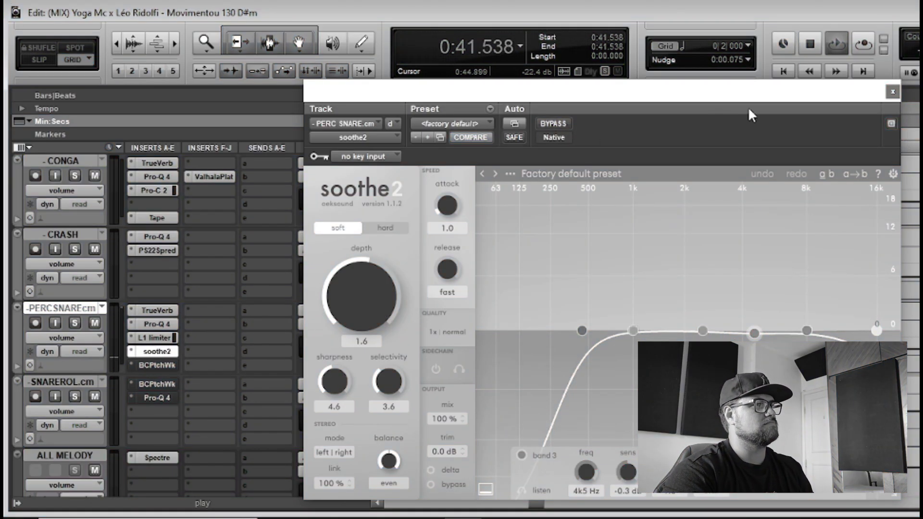
key(space)
click(892, 90)
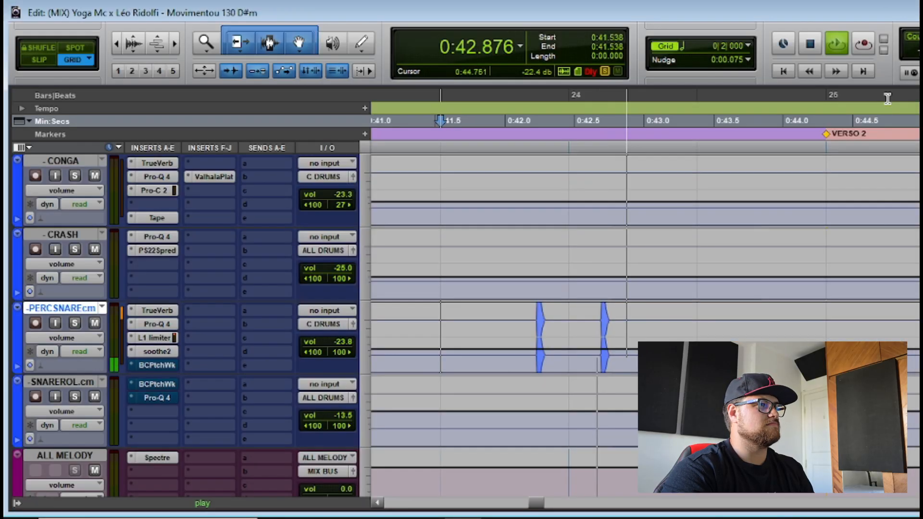
key(space)
Step: Activate the PERC SNARE PatchWork insert and inspect the KNOCK plug-in hosted in its parallel chain
click(157, 365)
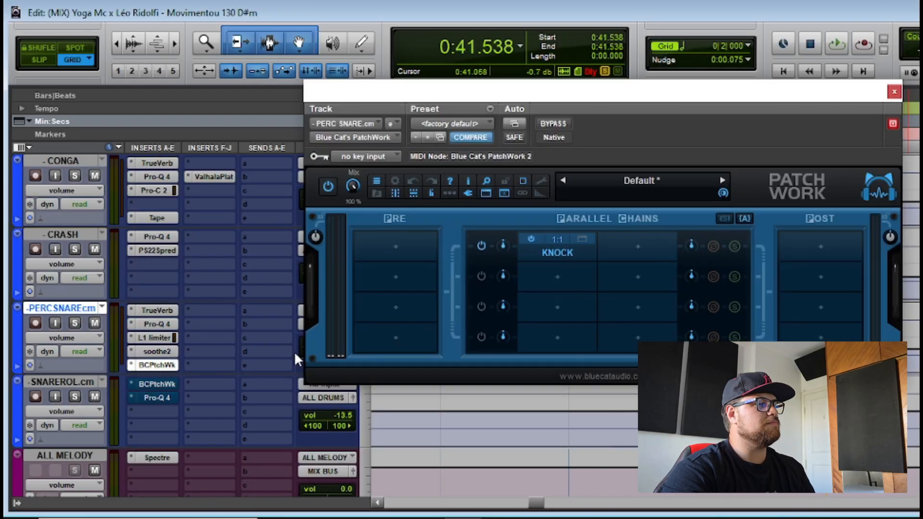
right_click(531, 266)
click(636, 192)
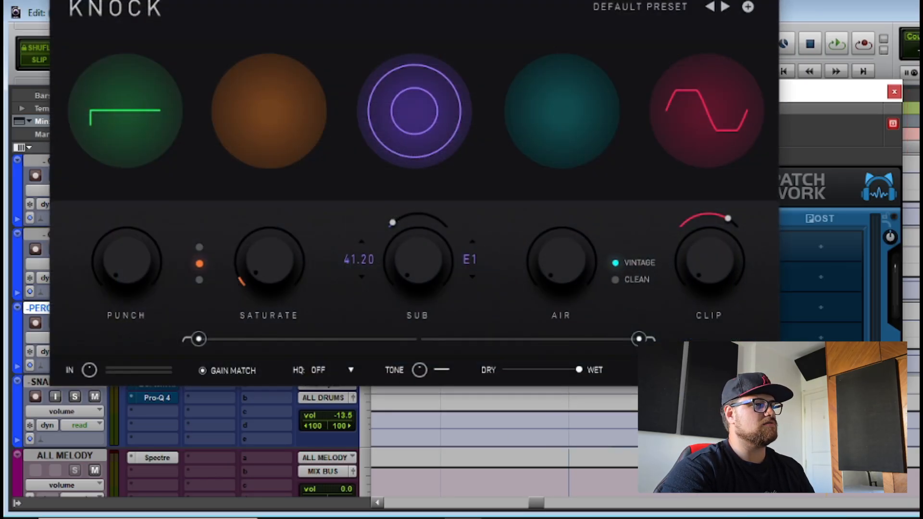
click(767, 1)
Step: Compare playbacks of the PERC SNARE with PatchWork's KNOCK processing bypassed and active, leaving it active and closing its settings
key(space)
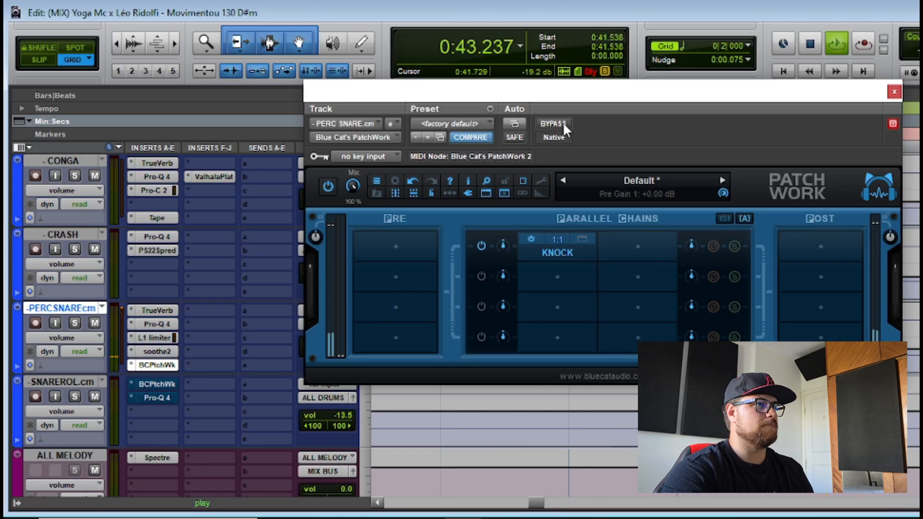
click(552, 123)
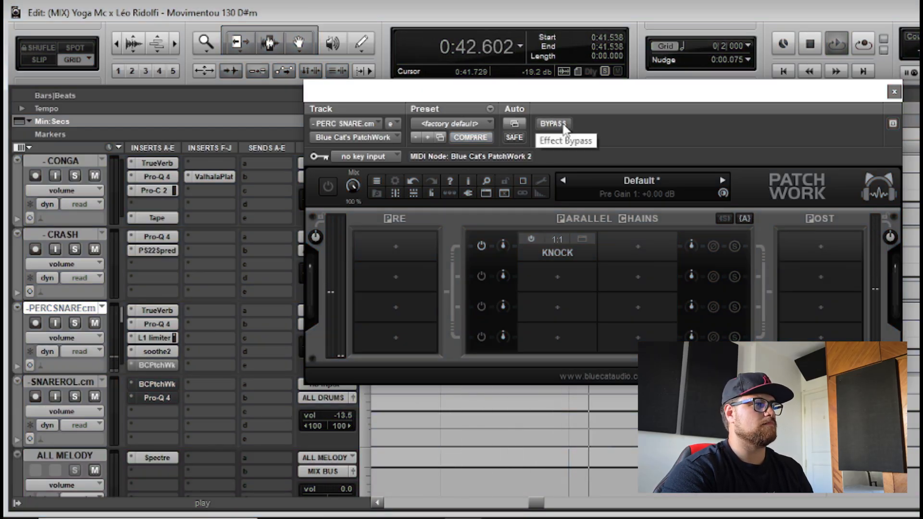
key(space)
click(563, 124)
key(space)
click(894, 91)
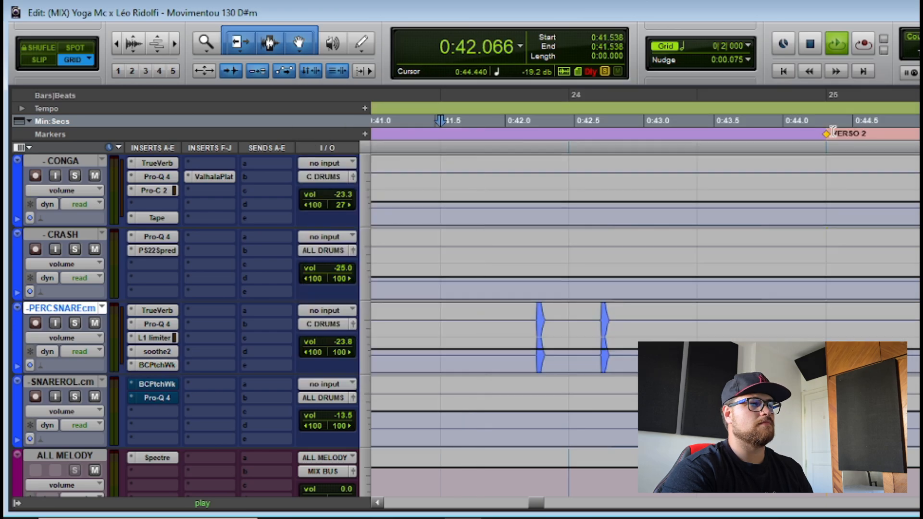
key(space)
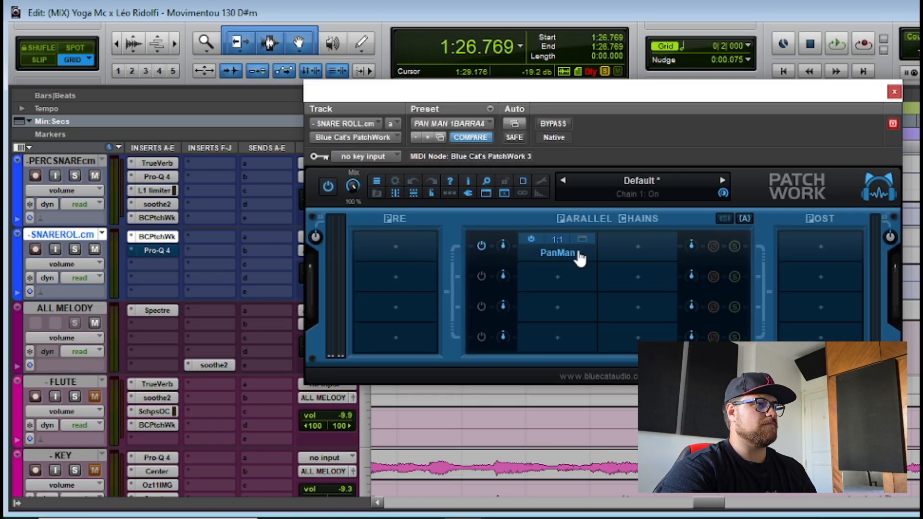
Step: Show the PanMan editor hosted in the SNARE ROLL PatchWork insert and audition its rhythmic panning
right_click(580, 255)
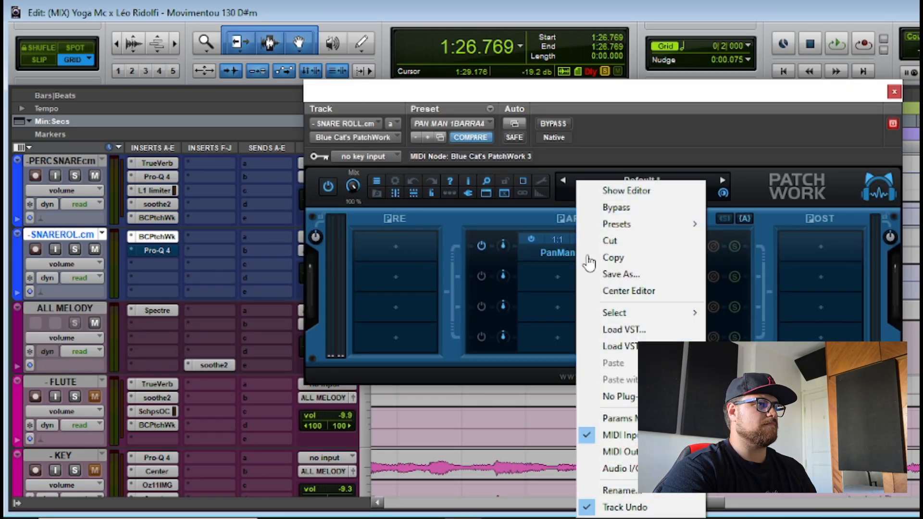
click(627, 191)
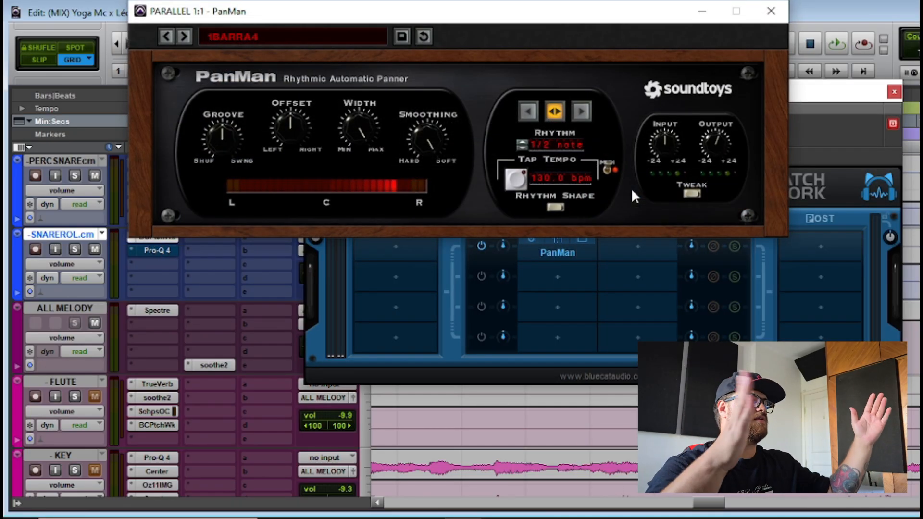
key(space)
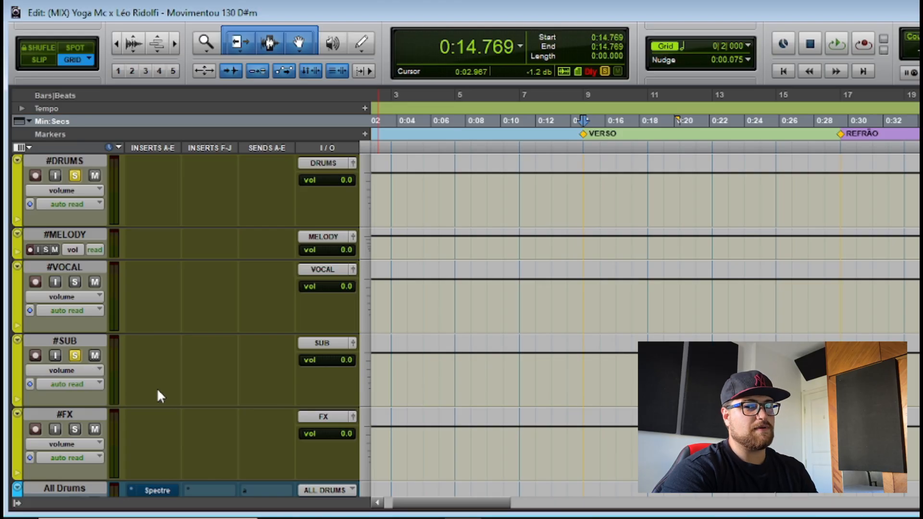
Step: Audition the soloed drums and sub from the VERSO marker at 0:14.769 and locate The Boom bass tracks
key(space)
scroll(637, 329, down, 10)
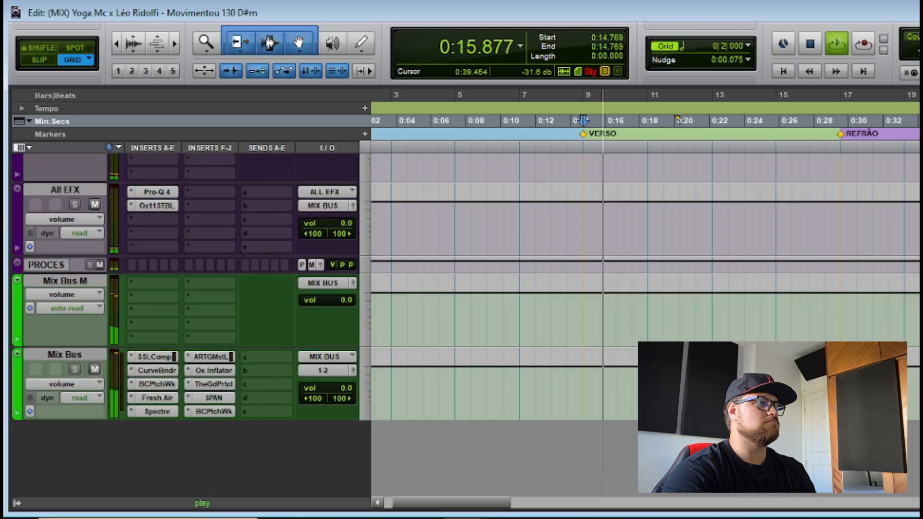
scroll(713, 323, down, 3)
key(space)
scroll(561, 481, up, 3)
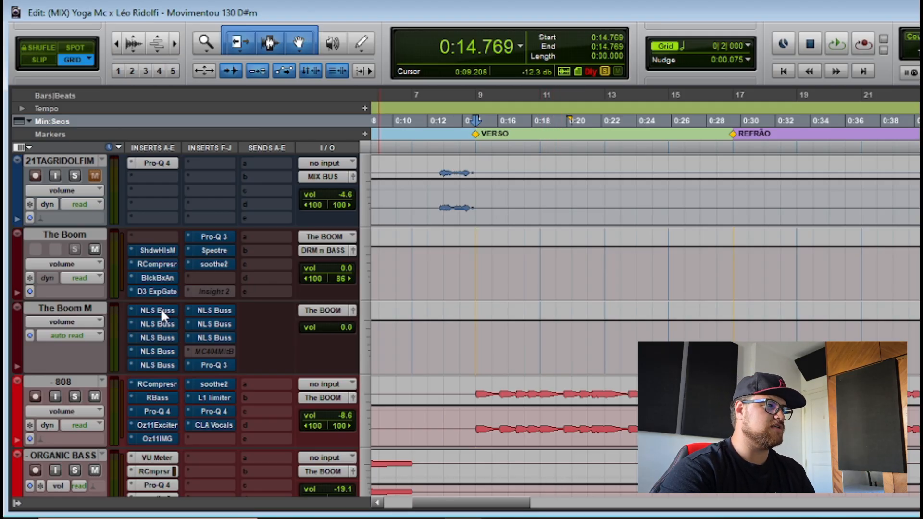
Step: Activate the inserts on The Boom and The Boom M, keeping Spectre and soothe2 on The Boom bypassed
ctrl+shift+click(153, 254)
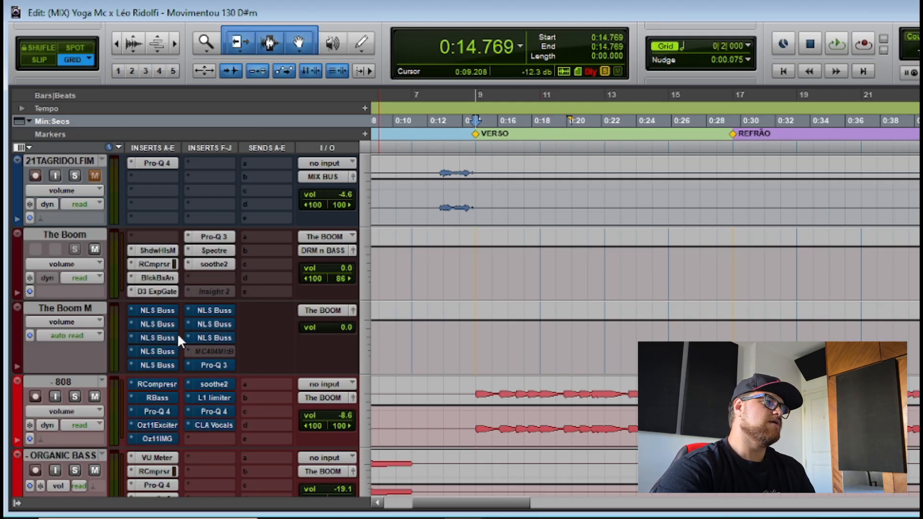
ctrl+shift+click(157, 310)
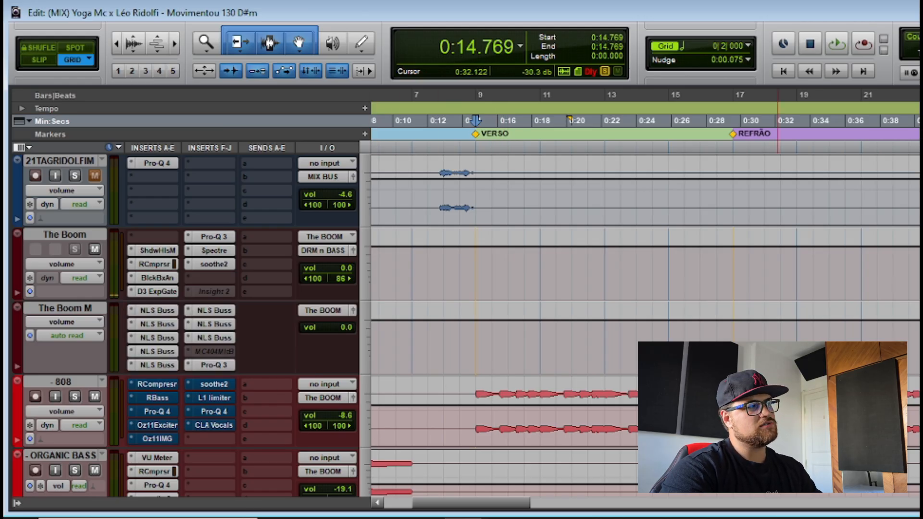
ctrl+click(222, 264)
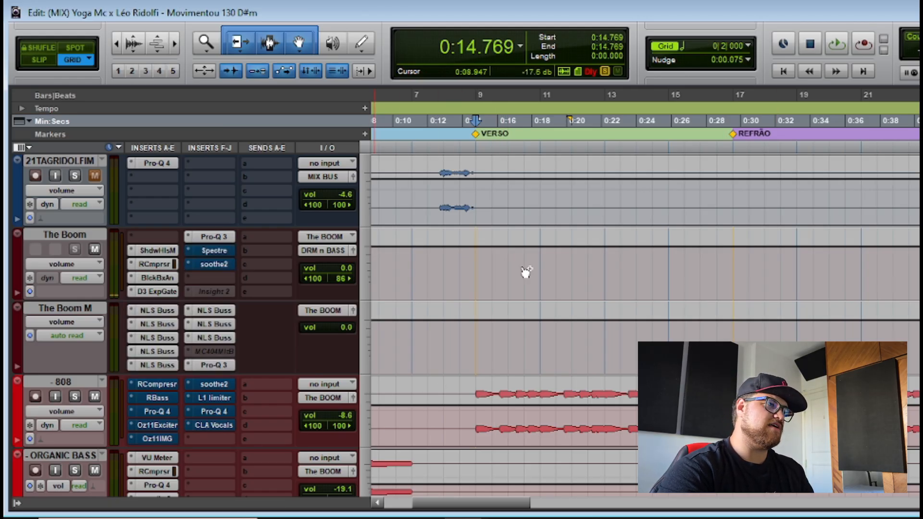
Step: Play from 0:14.769 and compare the bass with The Boom and The Boom M inserts bypassed and active
key(space)
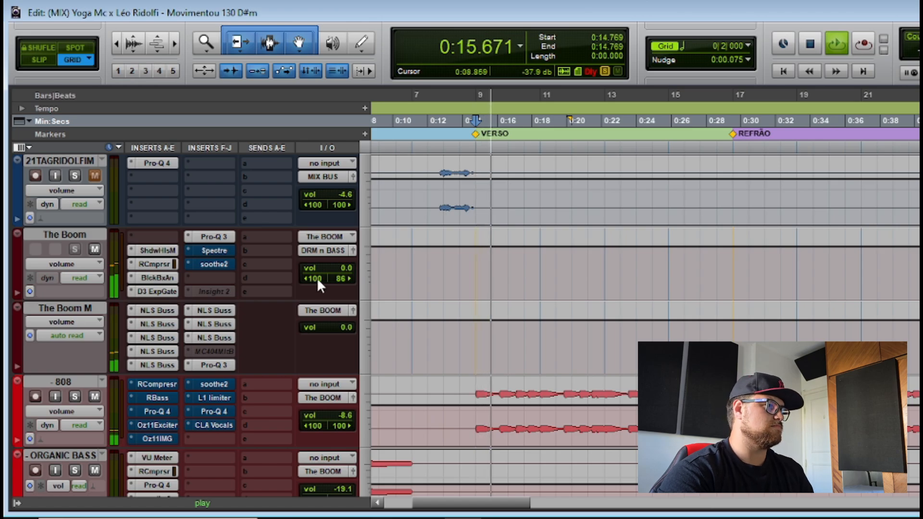
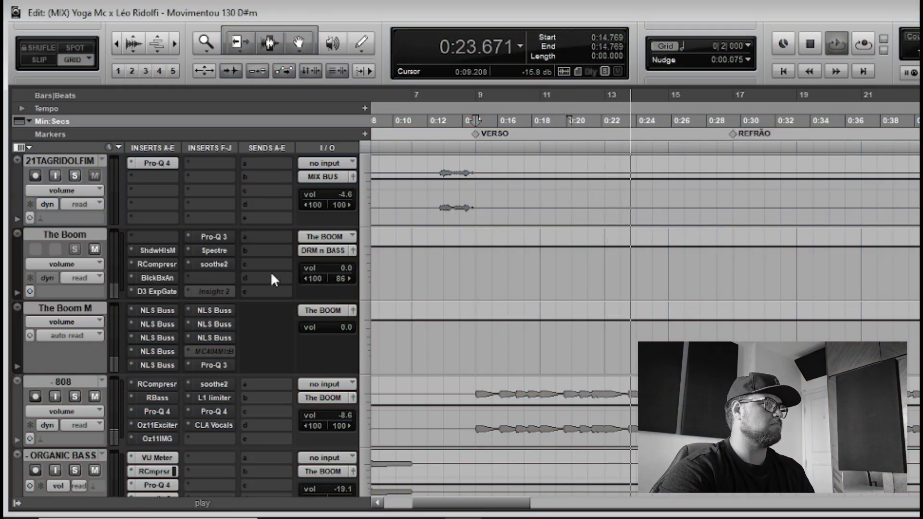
ctrl+super+click(162, 311)
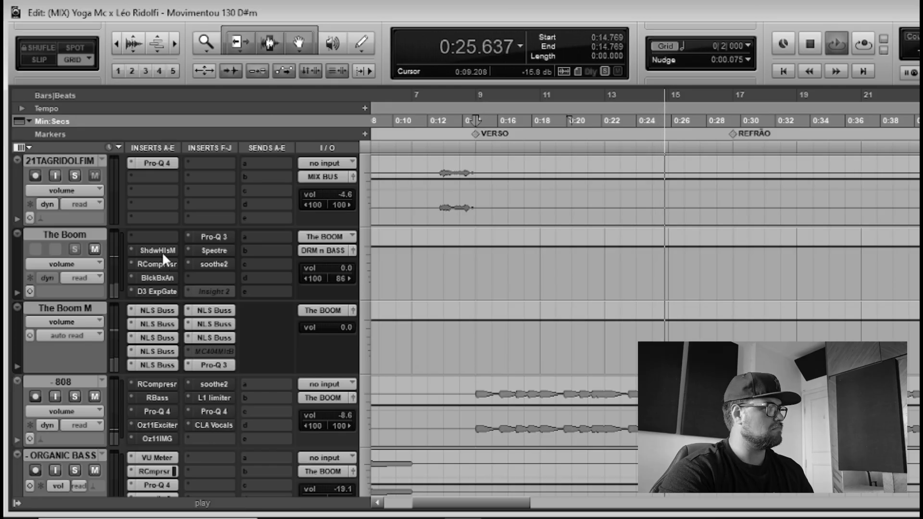
ctrl+super+click(158, 250)
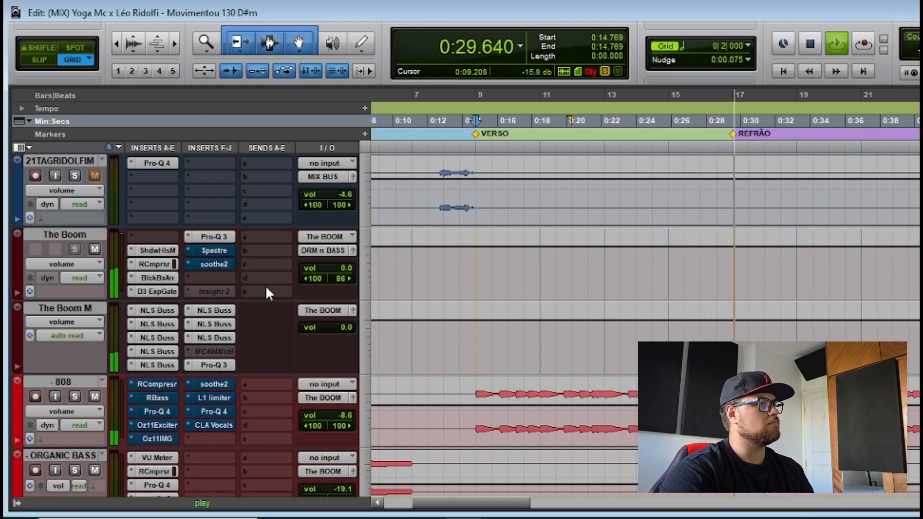
key(space)
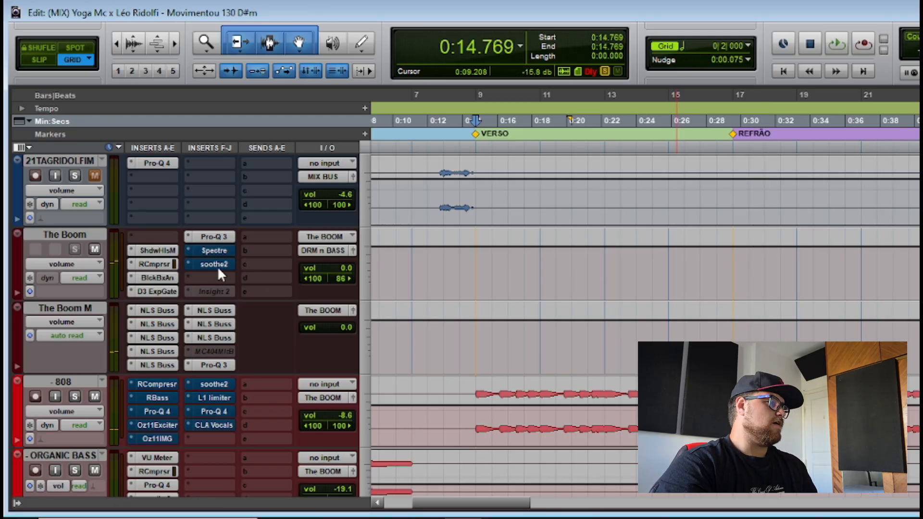
Step: Activate soothe2 on The Boom and open its kick-sidechained settings for inspection
ctrl+click(216, 265)
click(213, 263)
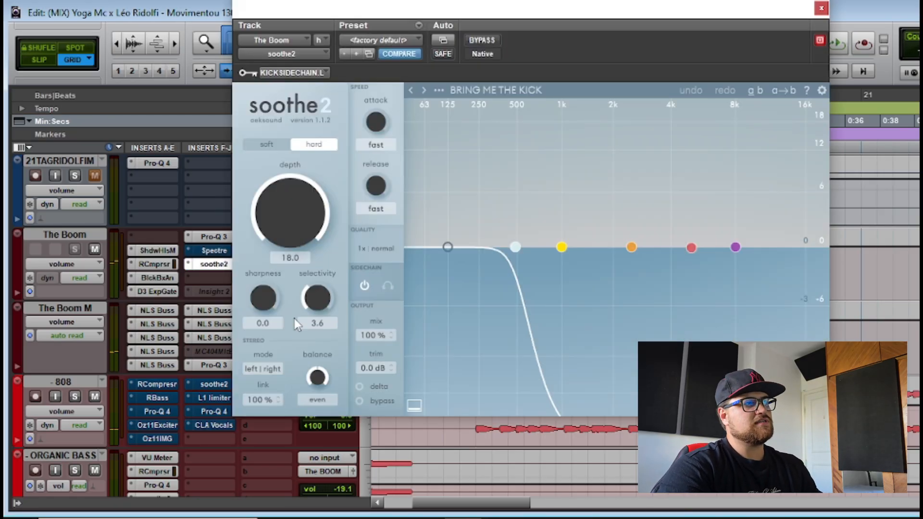
Step: Audition the bass through the kick-sidechained soothe2 on The Boom and close its settings
key(space)
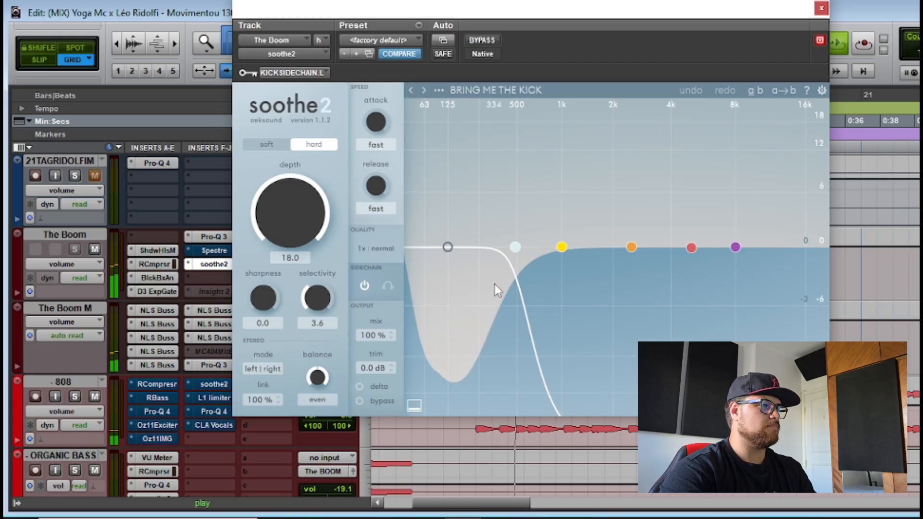
click(821, 8)
key(space)
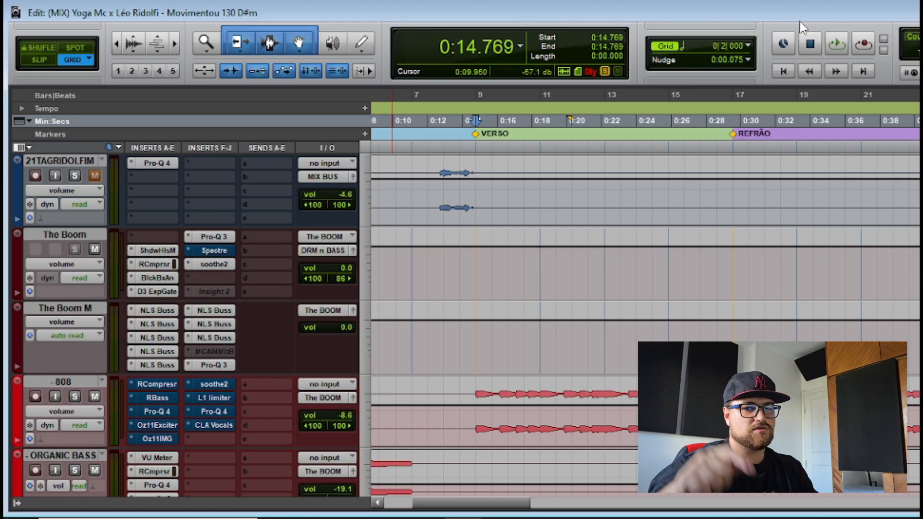
Step: Activate RCompressor on the 808 track and play the bass to compare it bypassed and active
scroll(240, 375, down, 2)
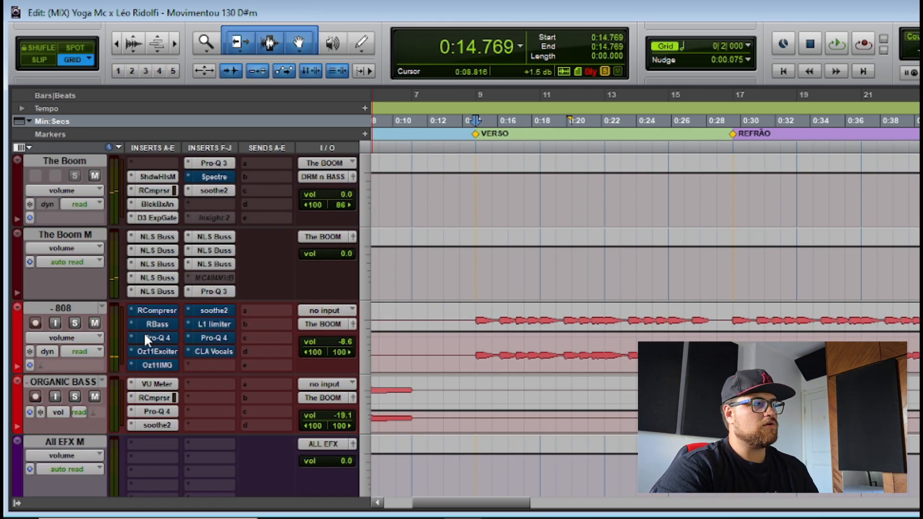
click(152, 311)
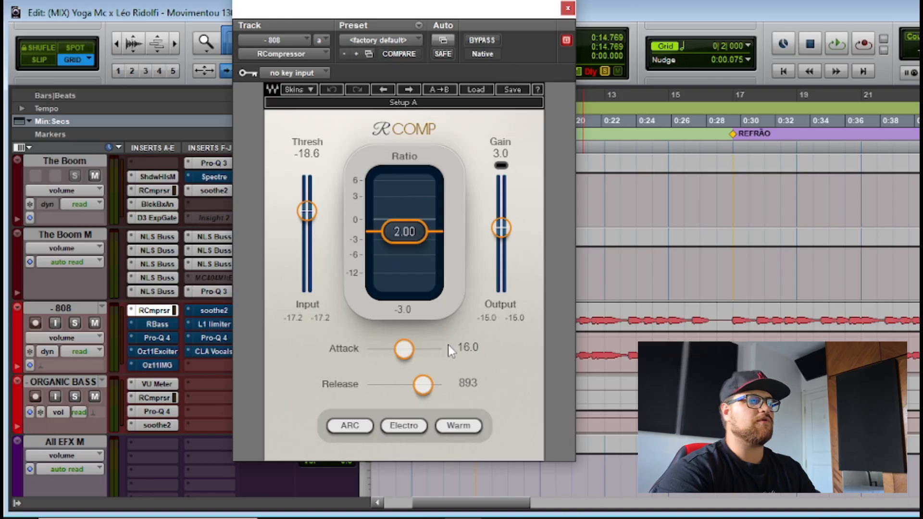
click(472, 40)
key(space)
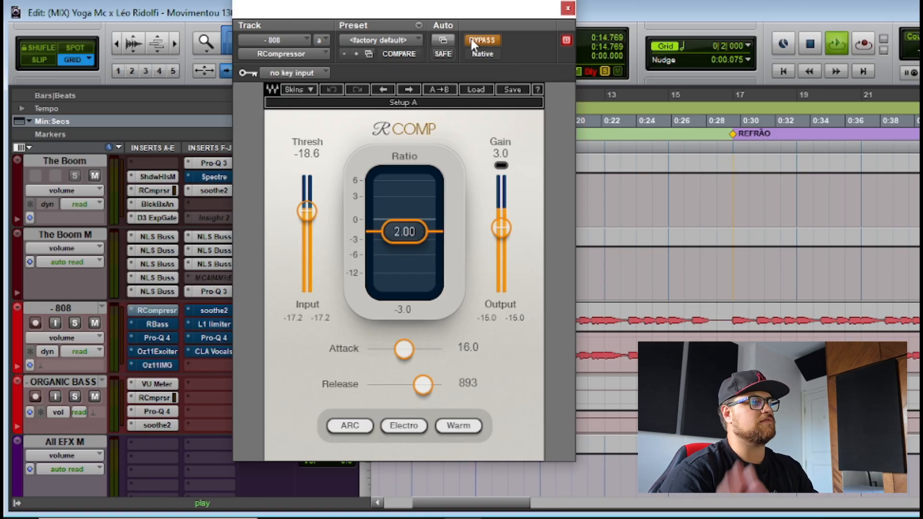
key(space)
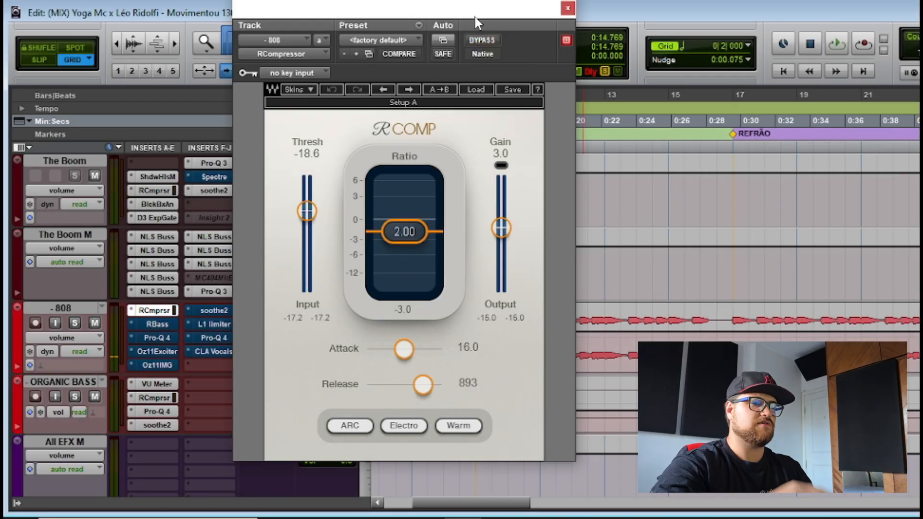
key(space)
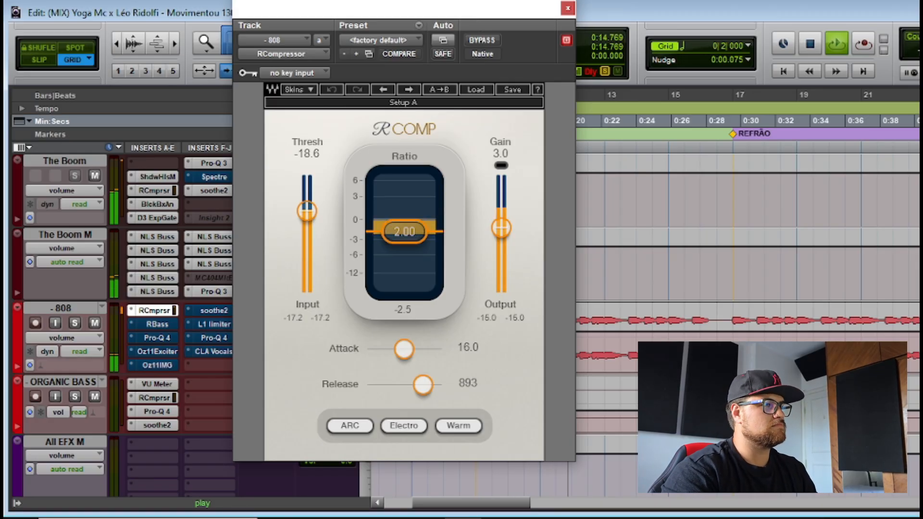
key(space)
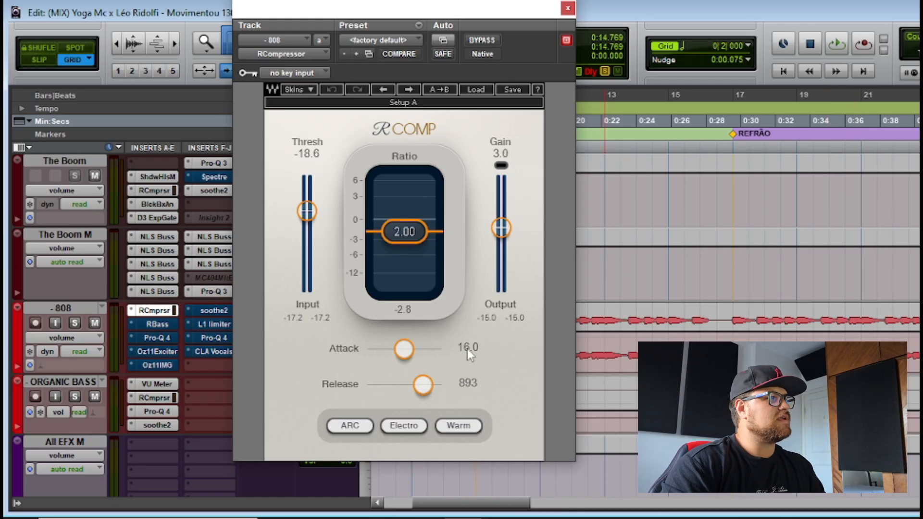
key(space)
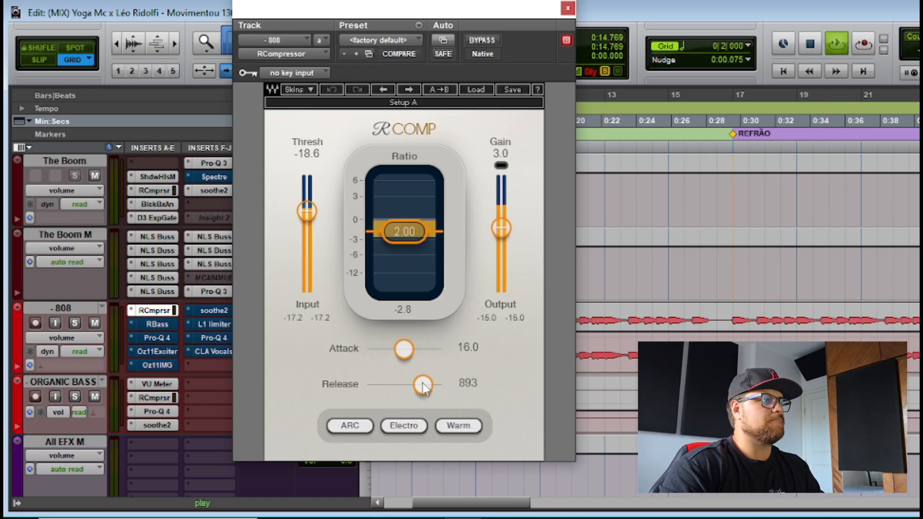
Step: Try RCompressor release times of 5.00 and 17.9 on the 808 during playback, undo both changes and close the plug-in
drag(432, 384, 366, 385)
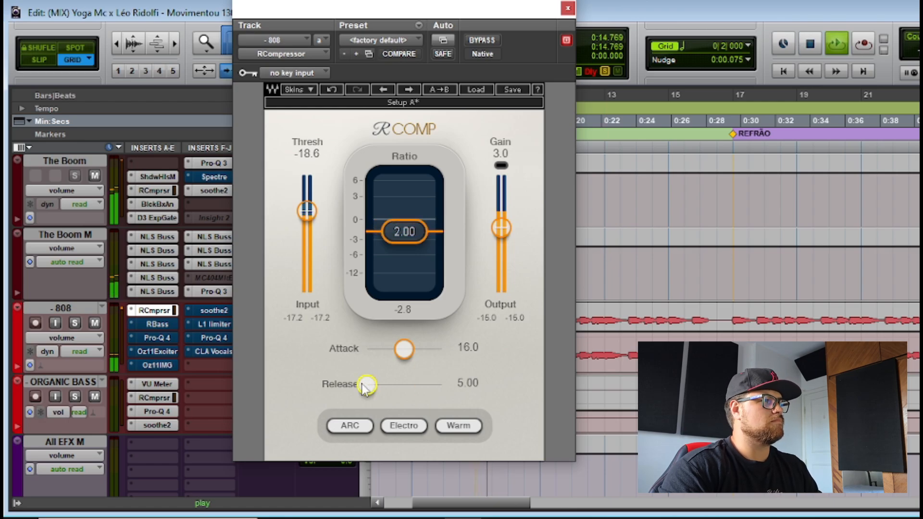
drag(365, 384, 380, 384)
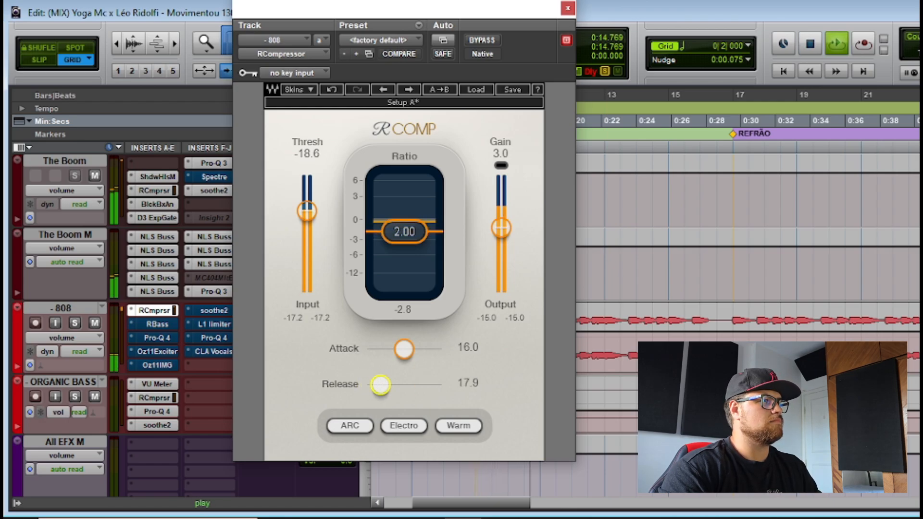
click(335, 85)
click(335, 85)
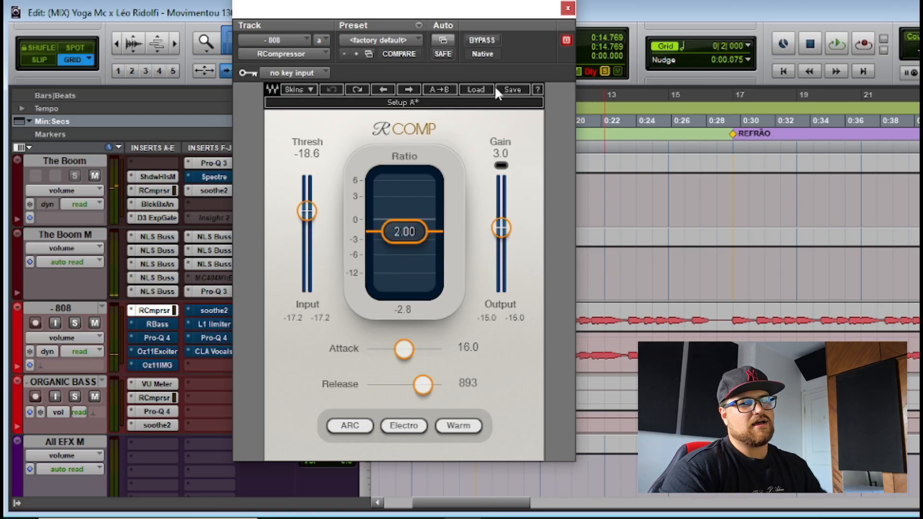
click(567, 8)
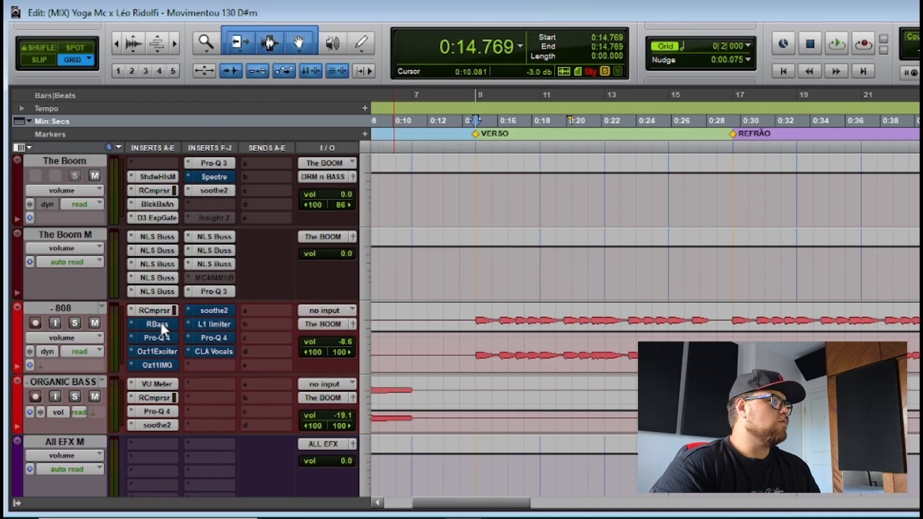
Step: Activate RBass on the 808 track and play the bass to compare it bypassed and active
click(157, 323)
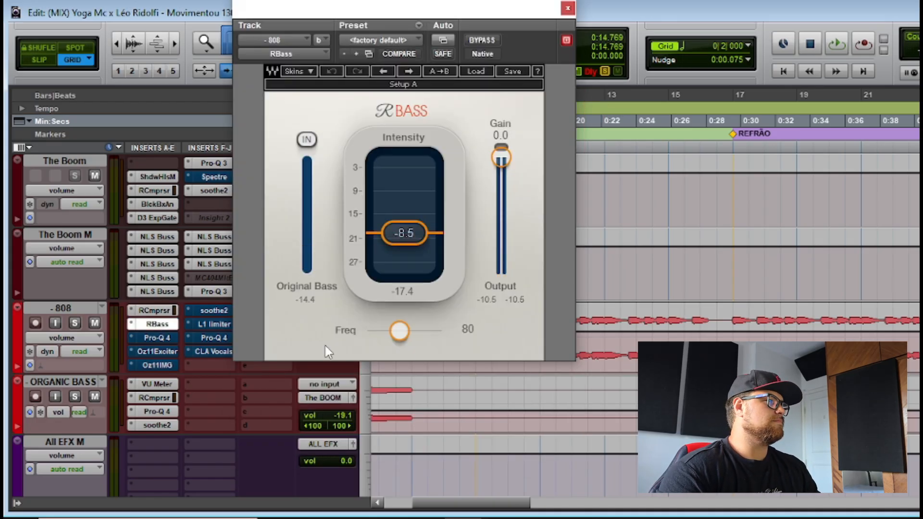
key(space)
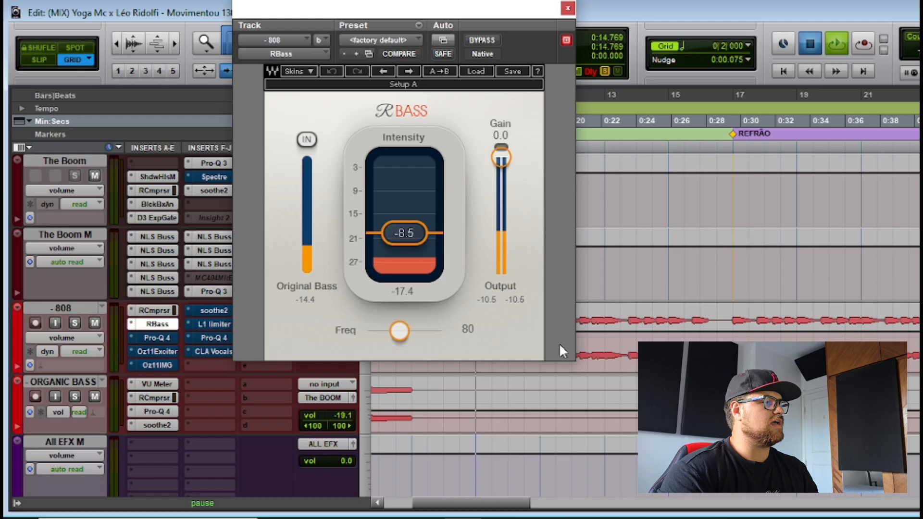
click(482, 40)
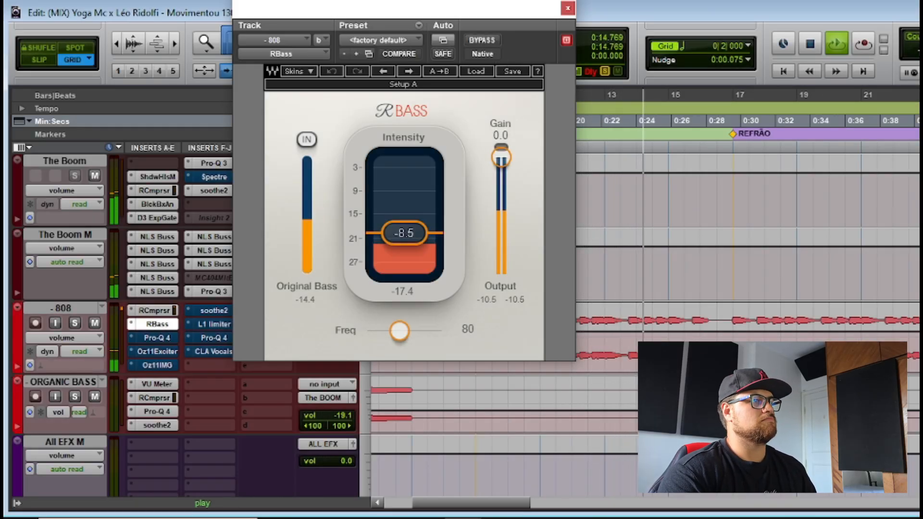
key(space)
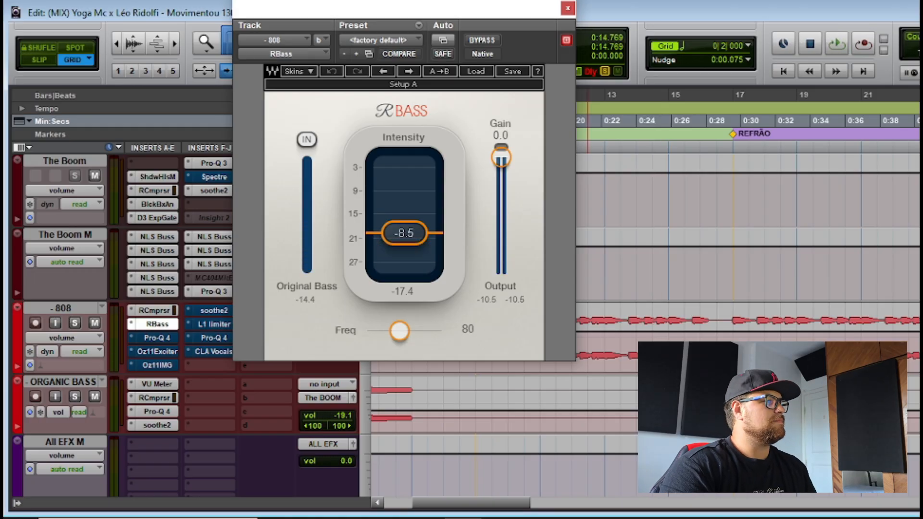
click(568, 8)
Step: Activate Pro-Q 4 on the 808, audition both bell bands boosted with the 240.50 Hz band at +11.37 dB, and undo the boost
click(157, 338)
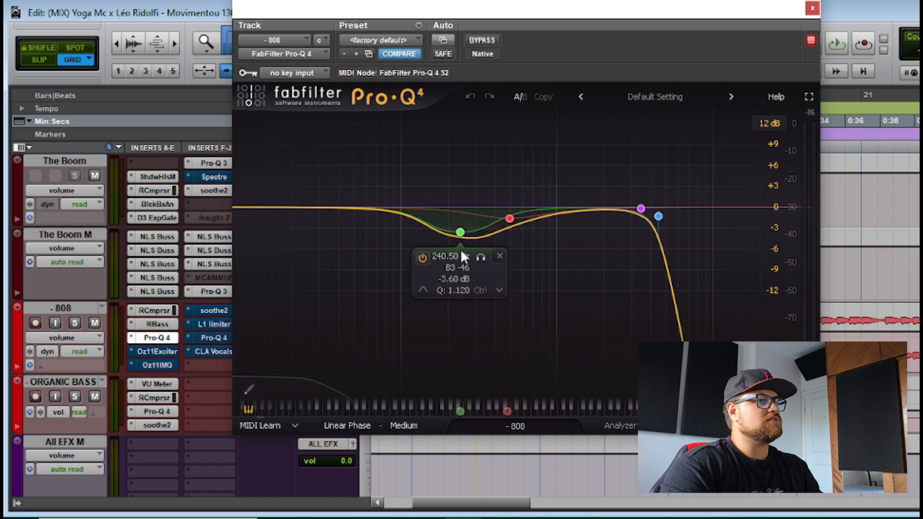
drag(404, 263, 538, 208)
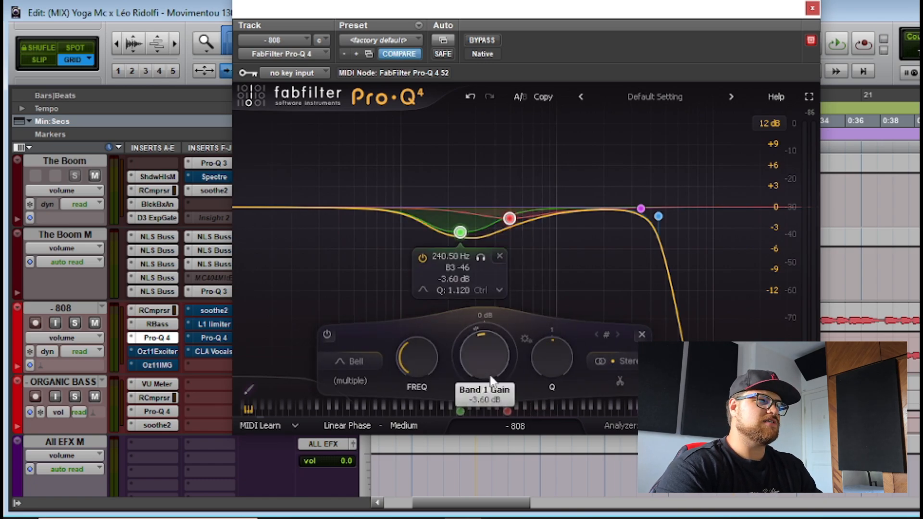
drag(484, 367, 489, 243)
key(space)
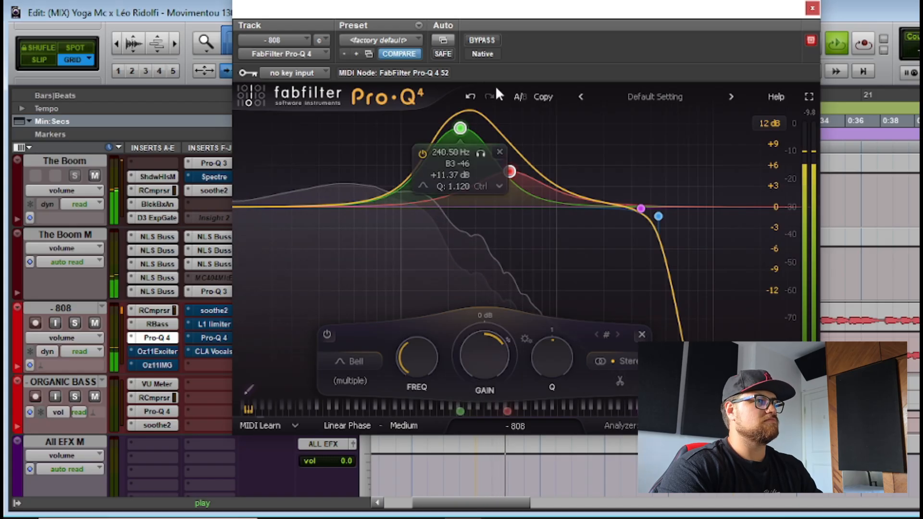
click(470, 96)
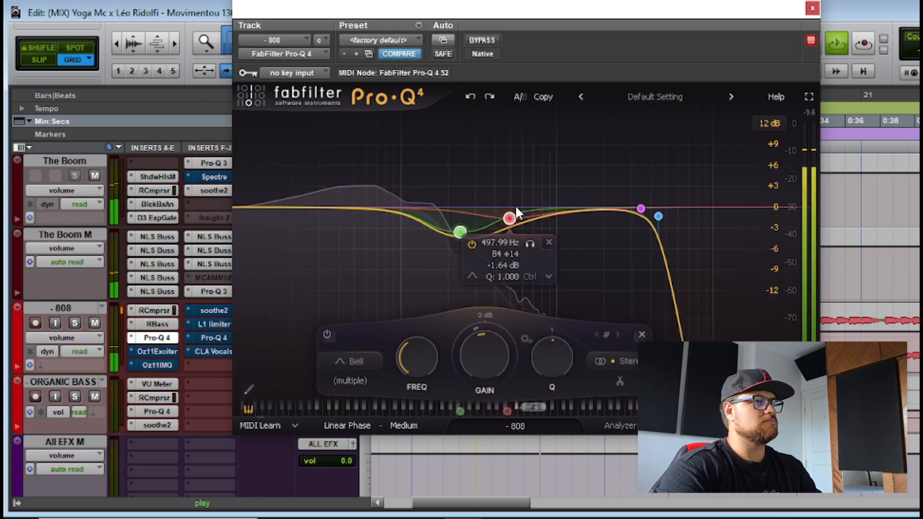
Step: Compare the 808 with Pro-Q 4's two bell bands bypassed and active, and close the equalizer
click(422, 257)
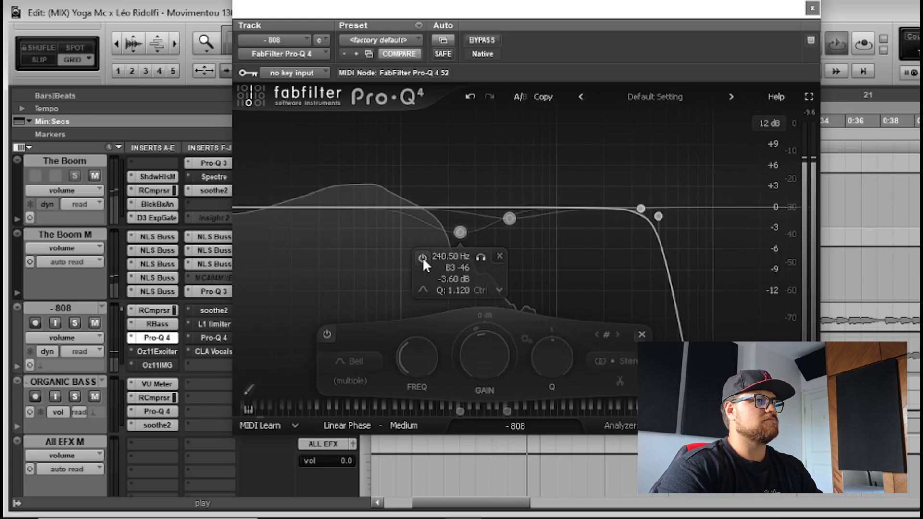
click(422, 256)
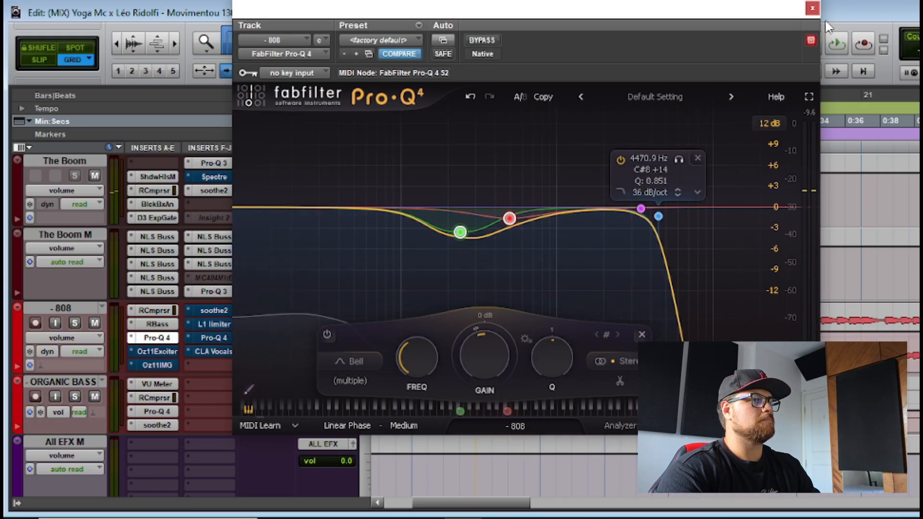
click(812, 9)
Step: Activate Ozone 11 Exciter on the 808 and compare its Tape saturation bypassed and active during playback
click(157, 351)
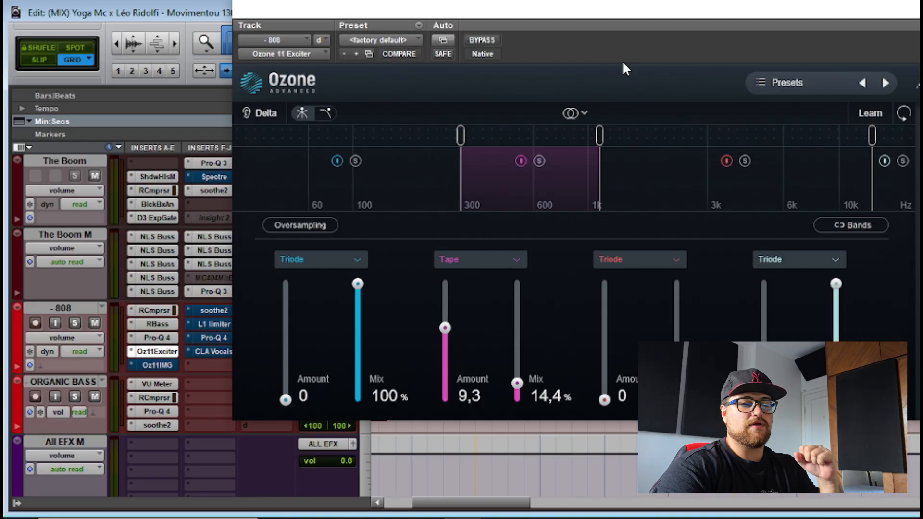
key(space)
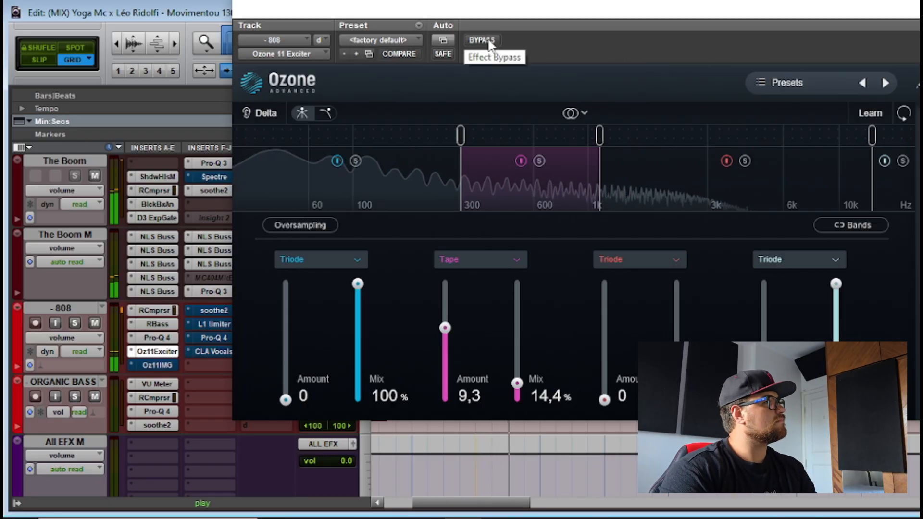
click(489, 42)
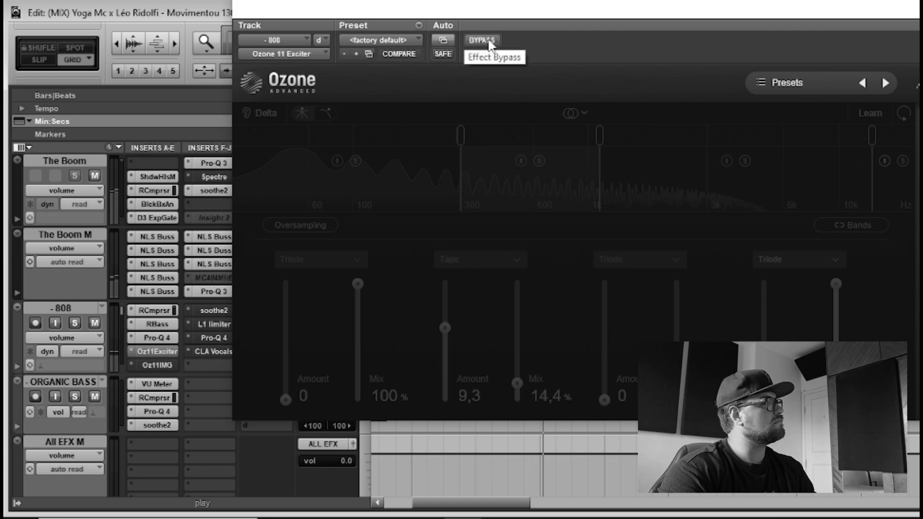
click(489, 40)
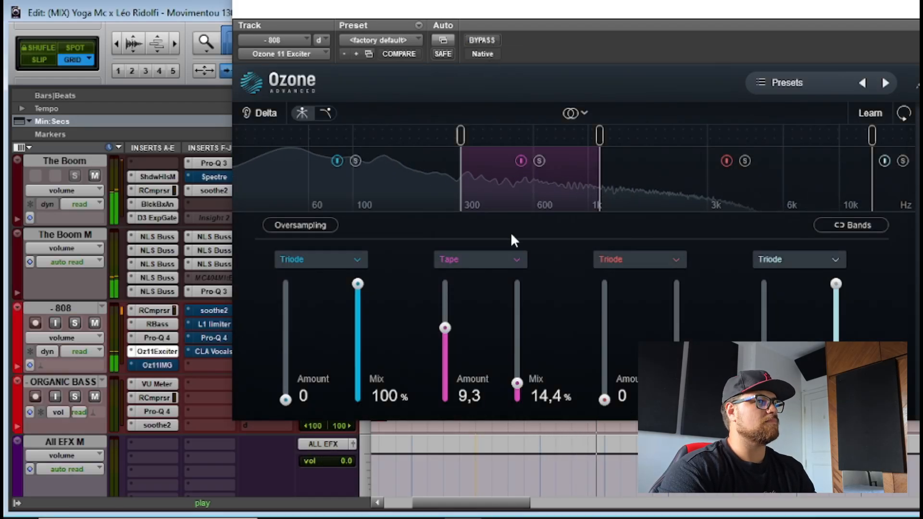
click(489, 36)
click(489, 38)
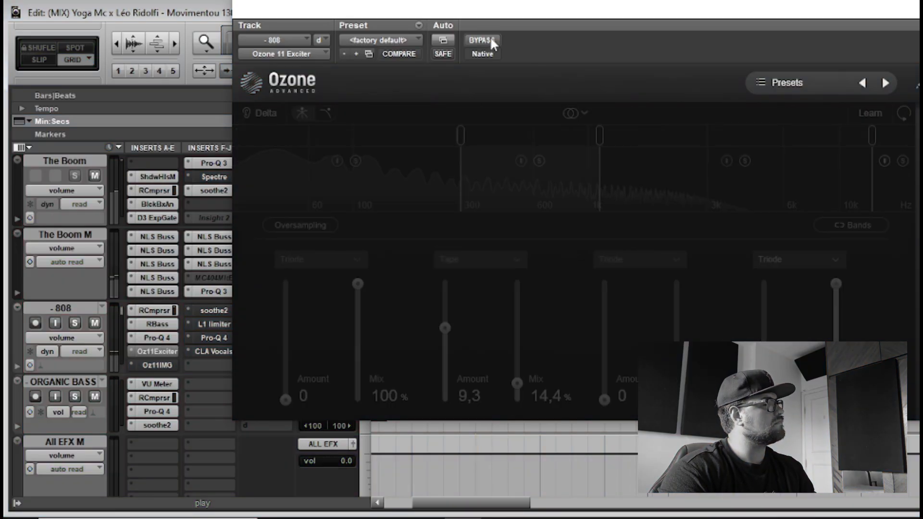
click(489, 38)
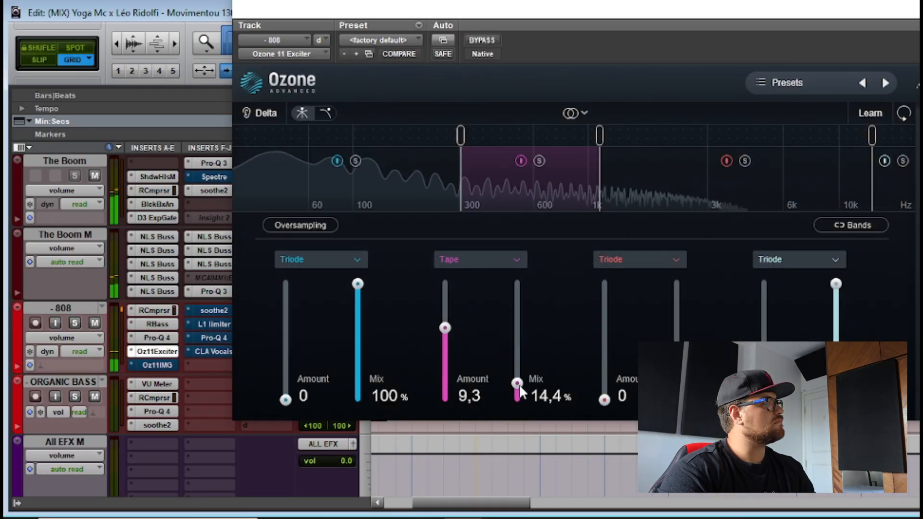
click(157, 352)
Step: Activate Ozone 11 Imager on the 808 and compare its stereo widening bypassed and active during playback
click(156, 364)
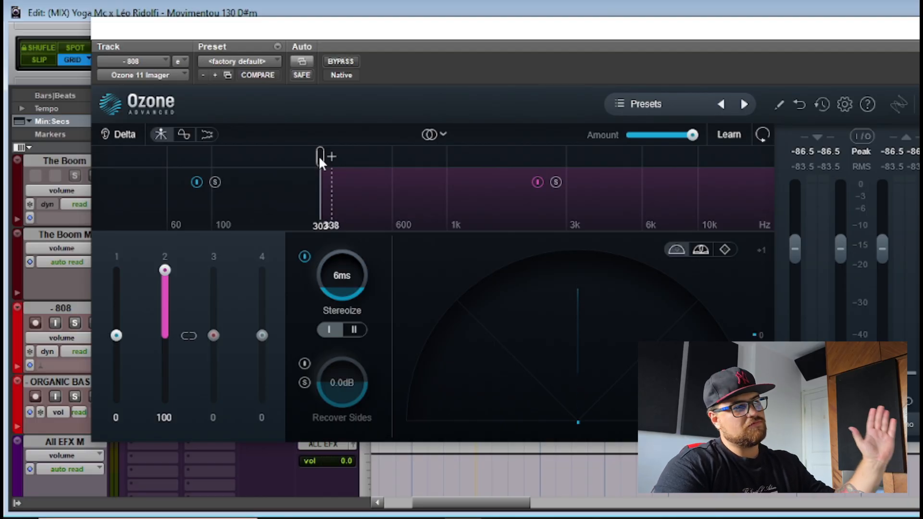
key(space)
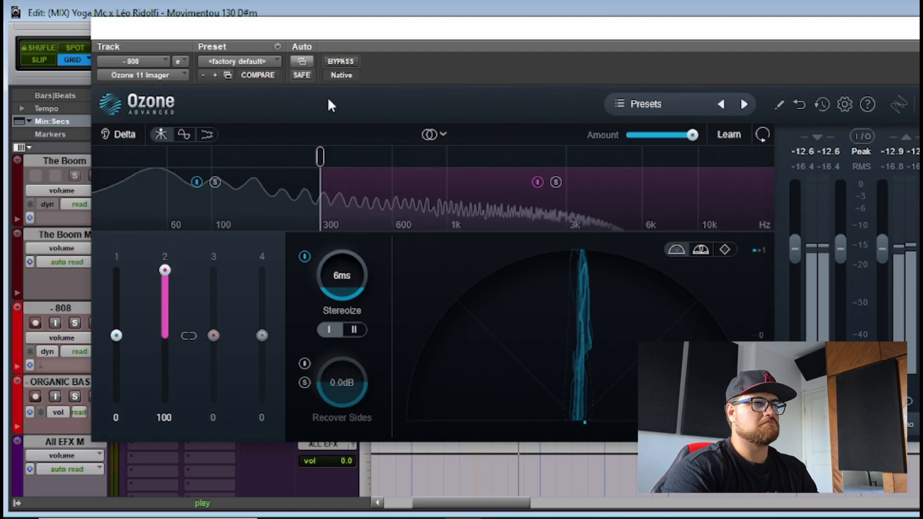
click(350, 62)
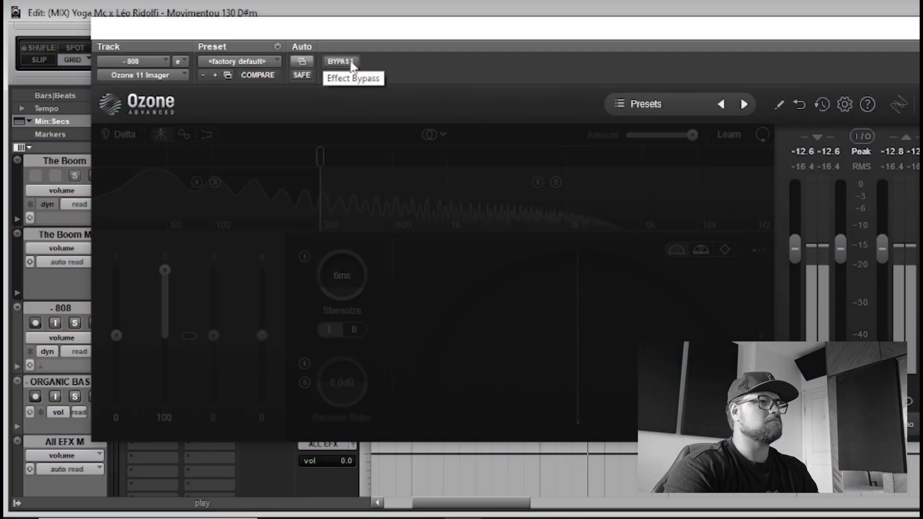
click(350, 61)
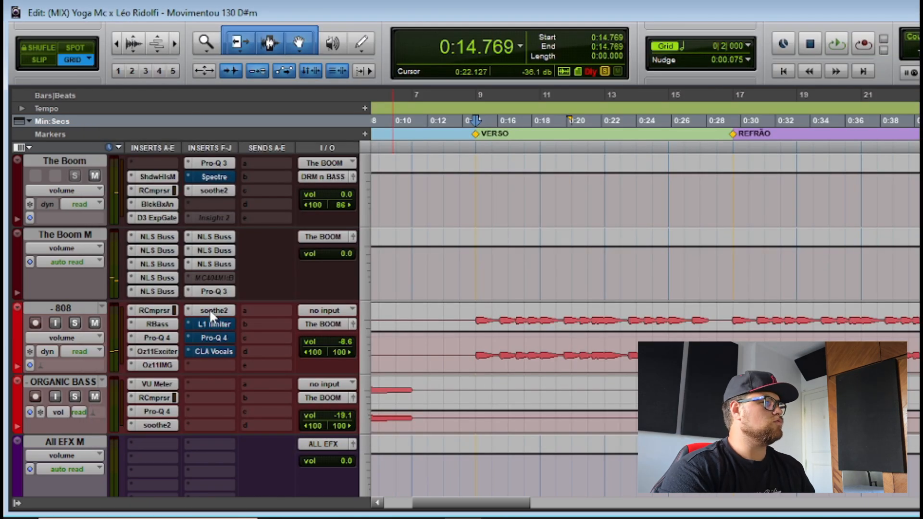
Step: Inspect the SUB CONTROL settings of soothe2 on the 808 track and close the plug-in
click(211, 312)
drag(461, 31, 568, 24)
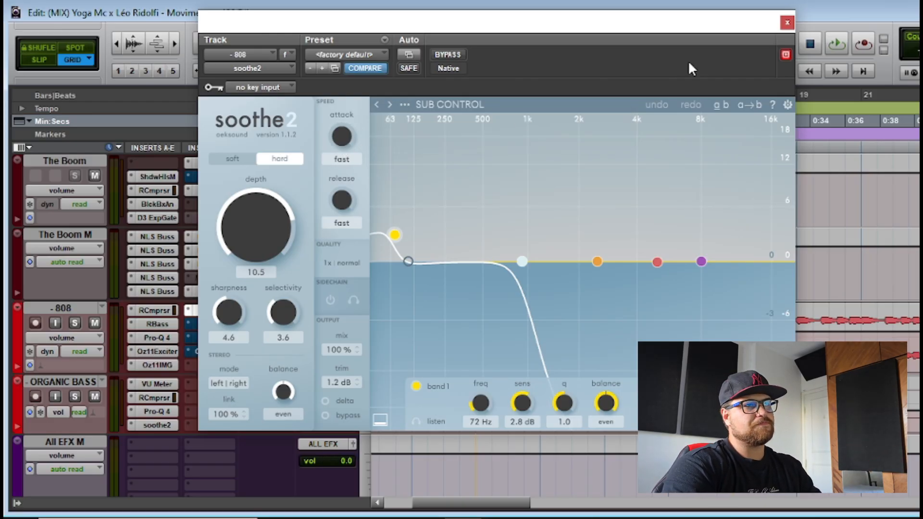
click(786, 23)
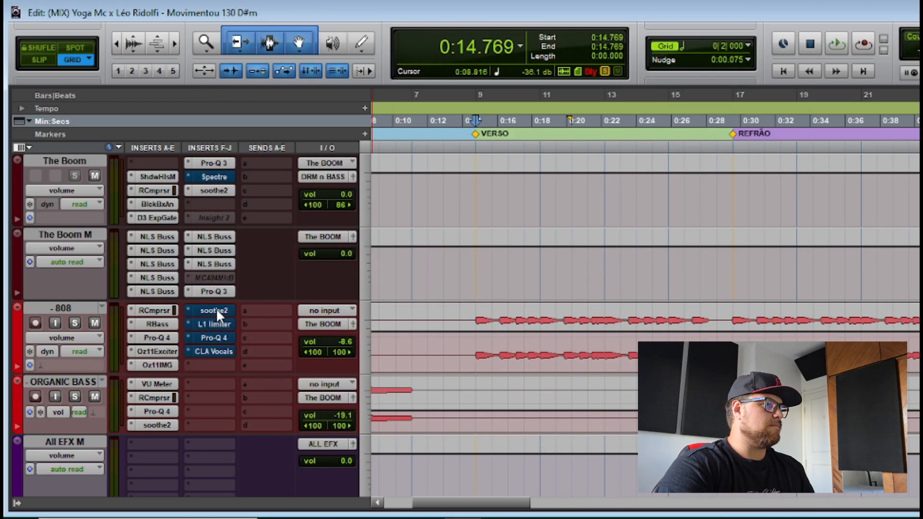
Step: Examine the low end of the mix in SPAN on the Mix Bus during playback and close the analyzer
scroll(435, 480, down, 5)
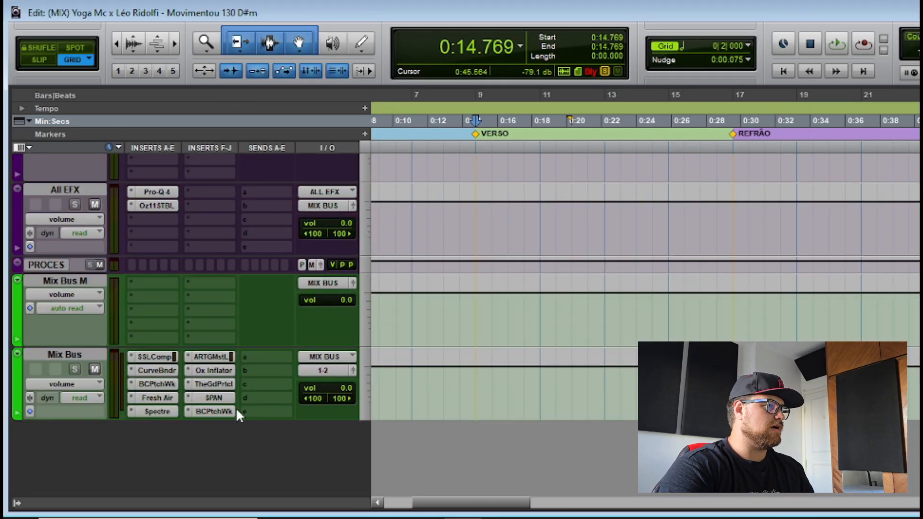
click(223, 401)
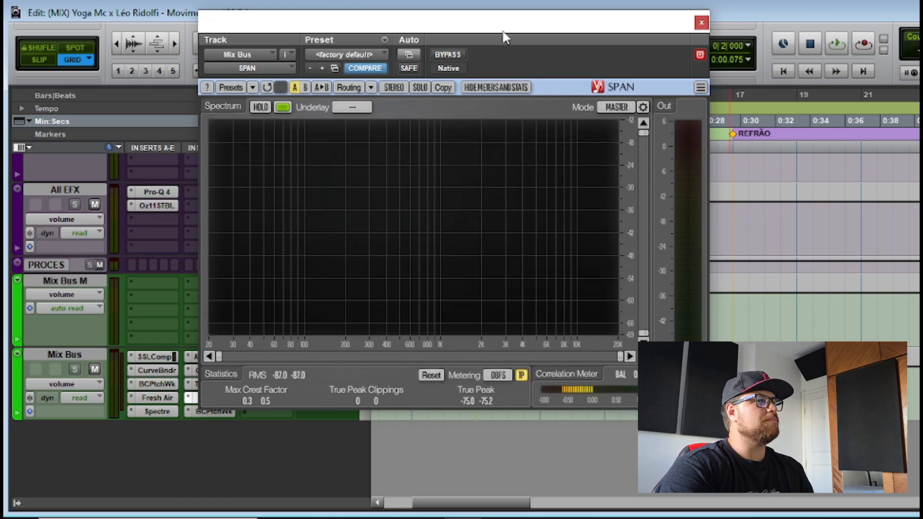
key(space)
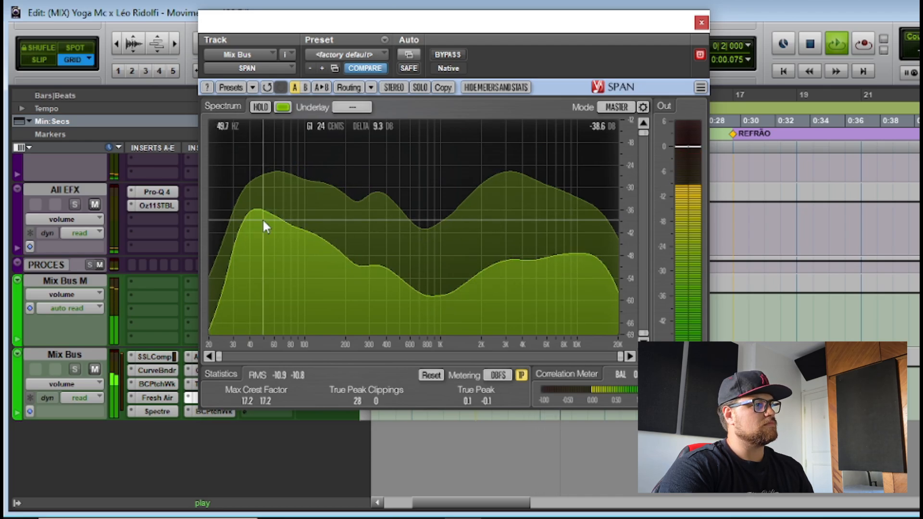
key(space)
click(702, 23)
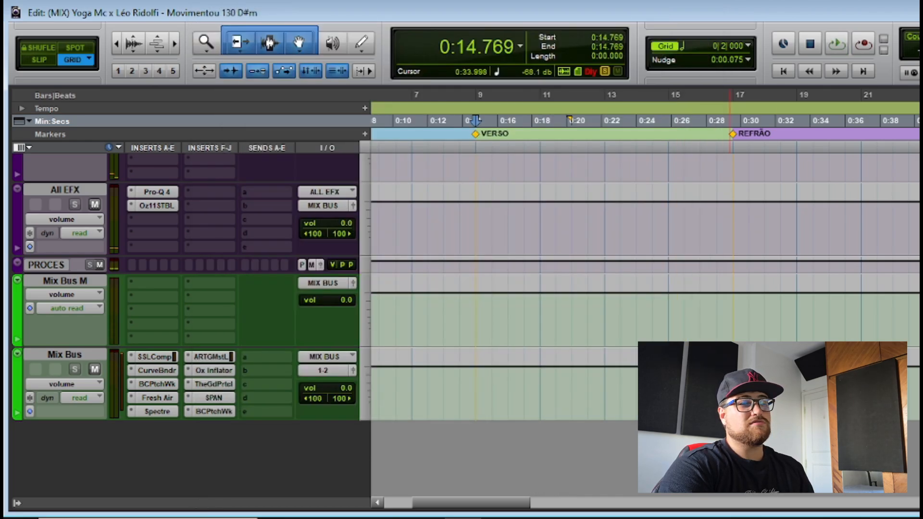
Step: Activate soothe2 on the 808 track, compare its SUB CONTROL preset bypassed and active during playback, and close it
scroll(461, 322, up, 15)
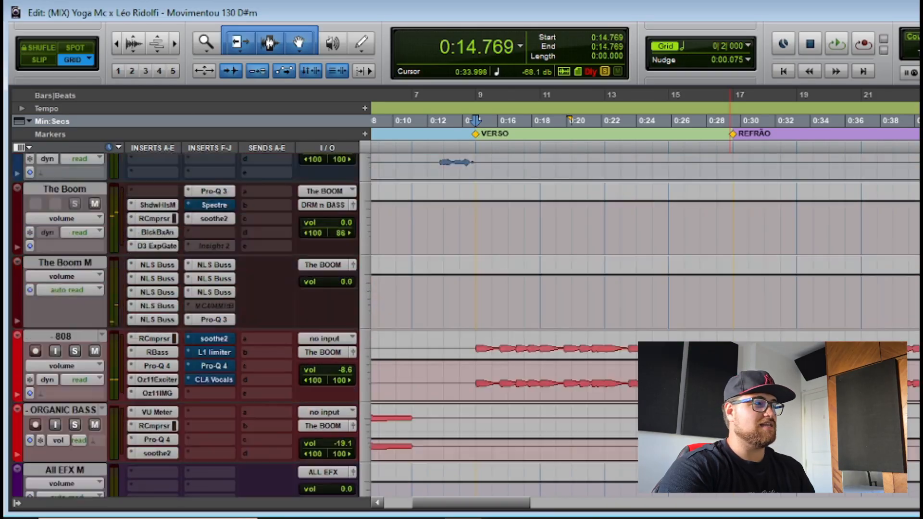
scroll(461, 322, up, 5)
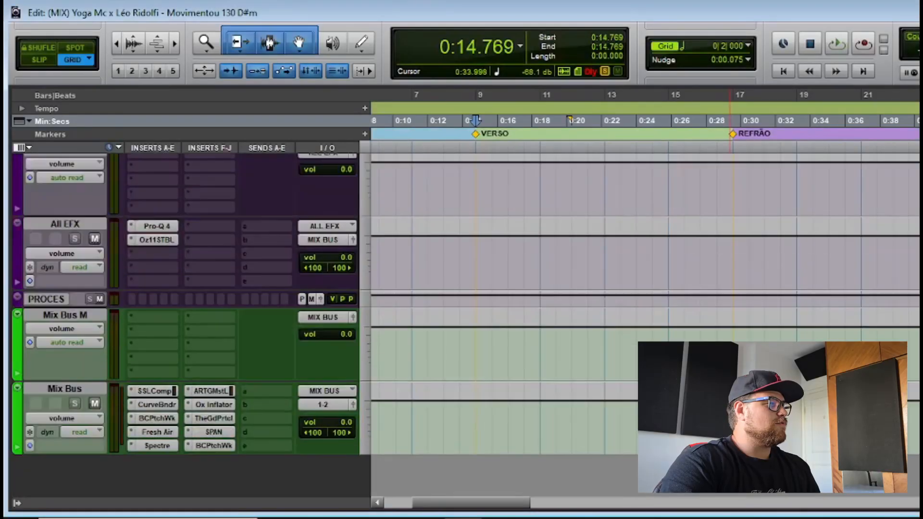
scroll(462, 322, up, 5)
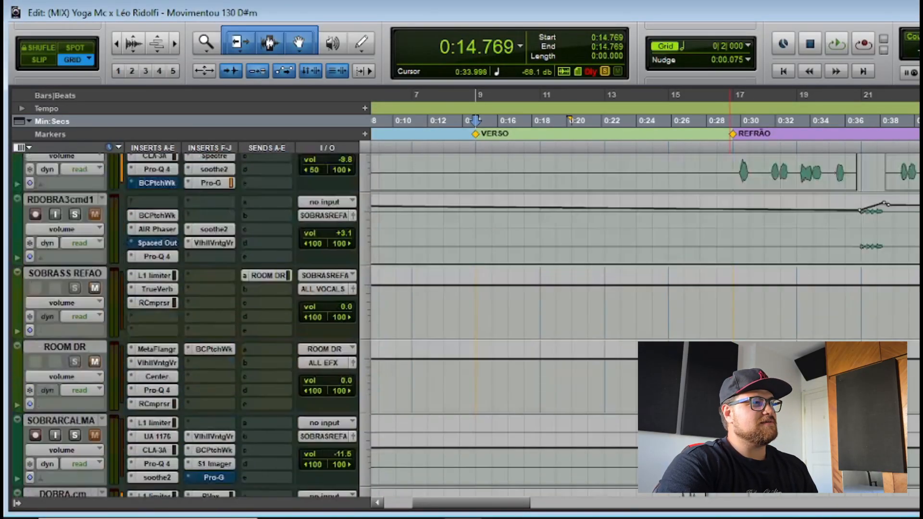
scroll(461, 322, up, 10)
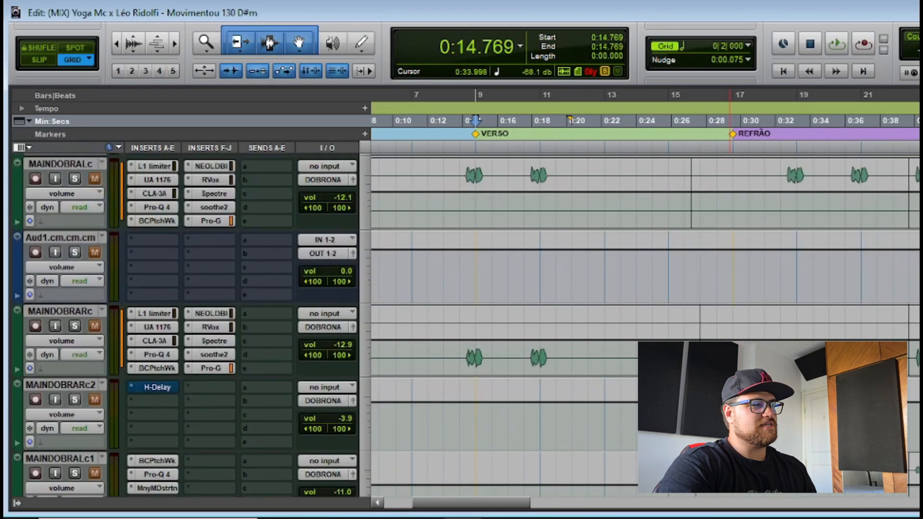
scroll(461, 322, down, 10)
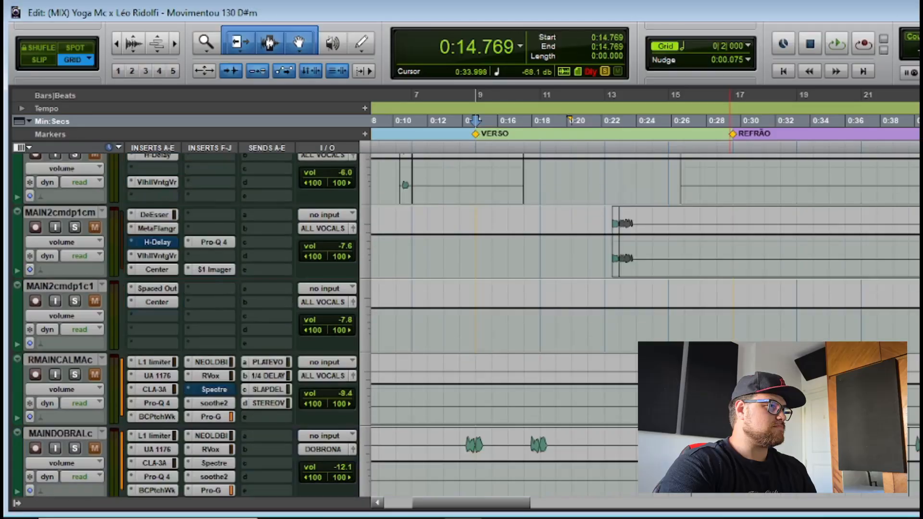
scroll(461, 322, down, 15)
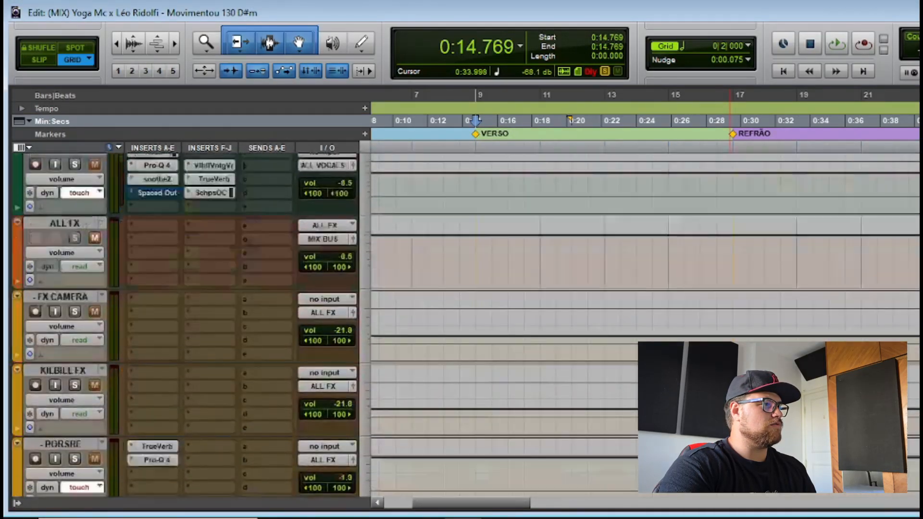
scroll(461, 322, up, 5)
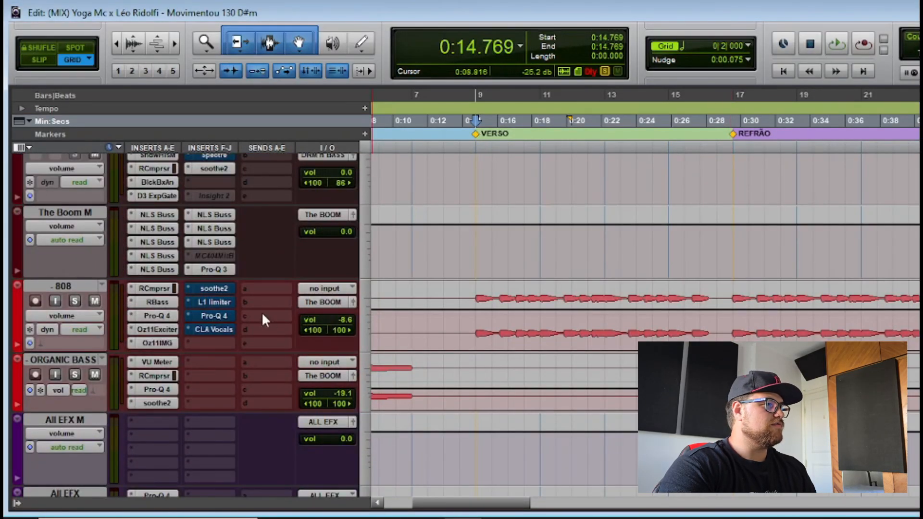
click(224, 290)
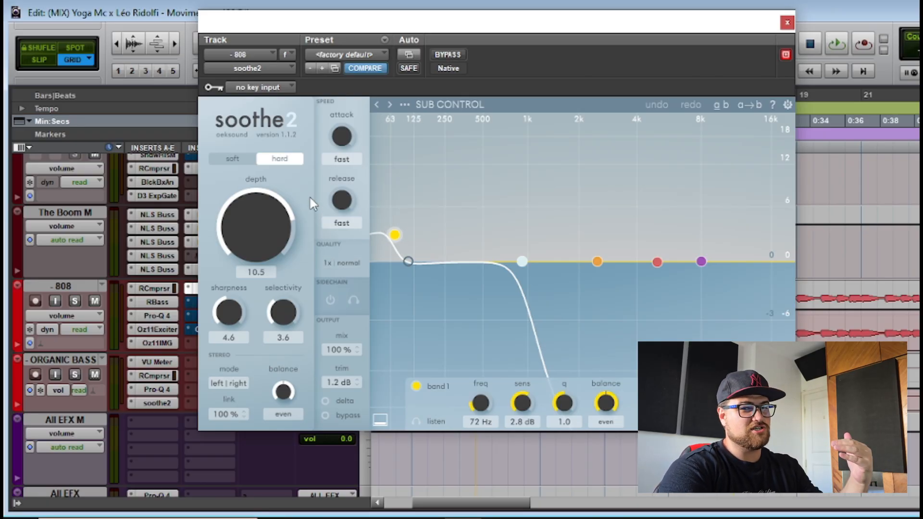
key(space)
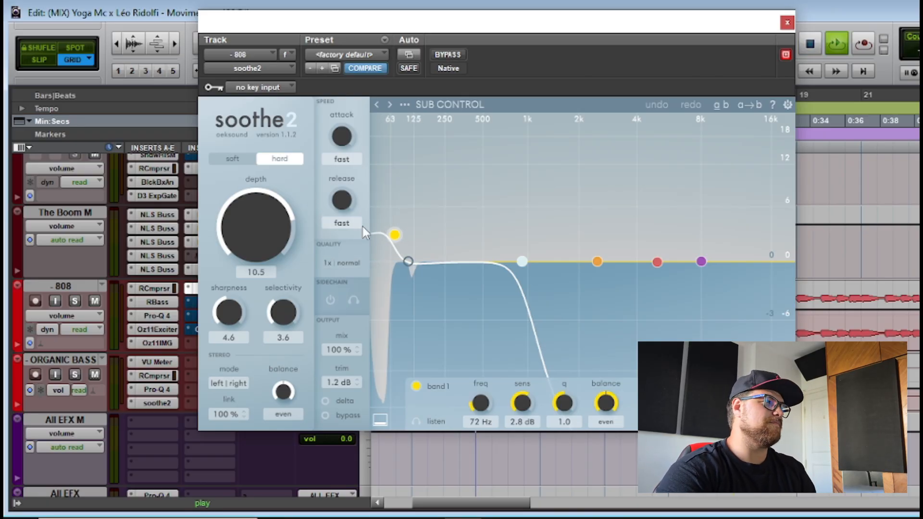
click(453, 52)
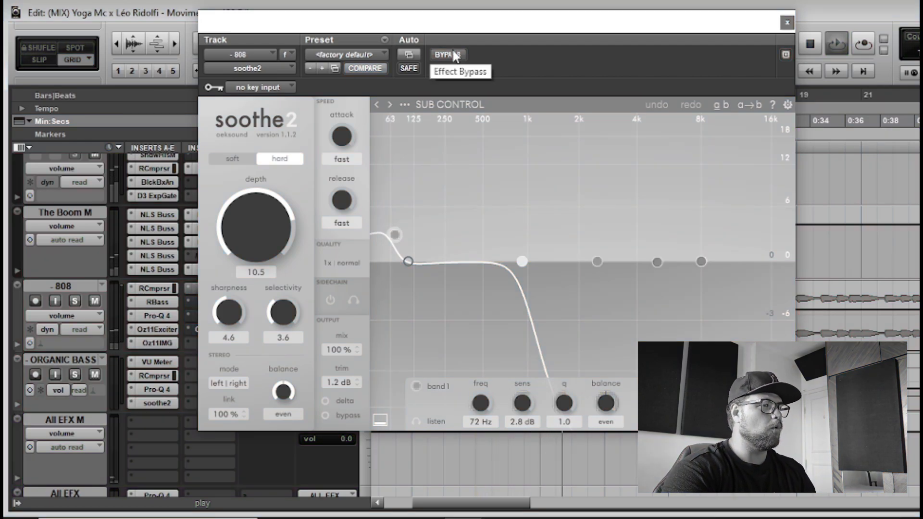
click(453, 54)
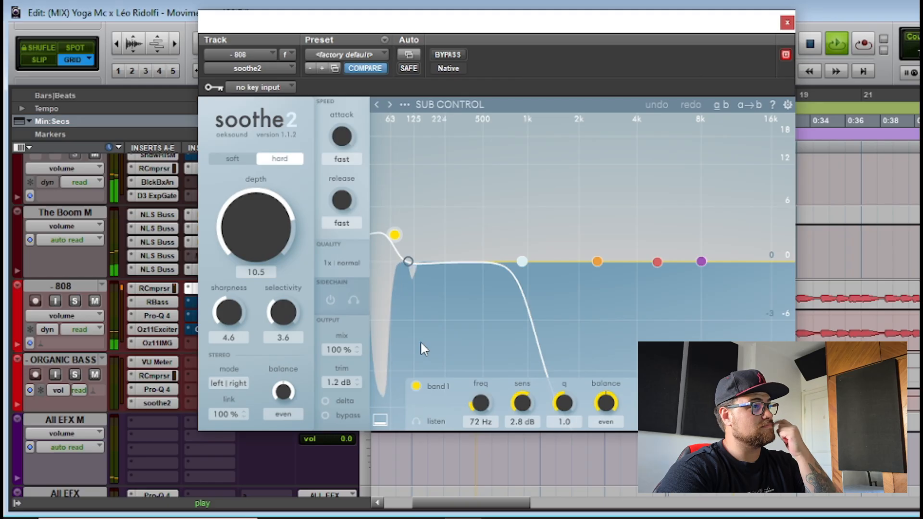
click(786, 22)
Step: Inspect the L1 limiter and the second Pro-Q 4 inserts on the 808 track
click(211, 301)
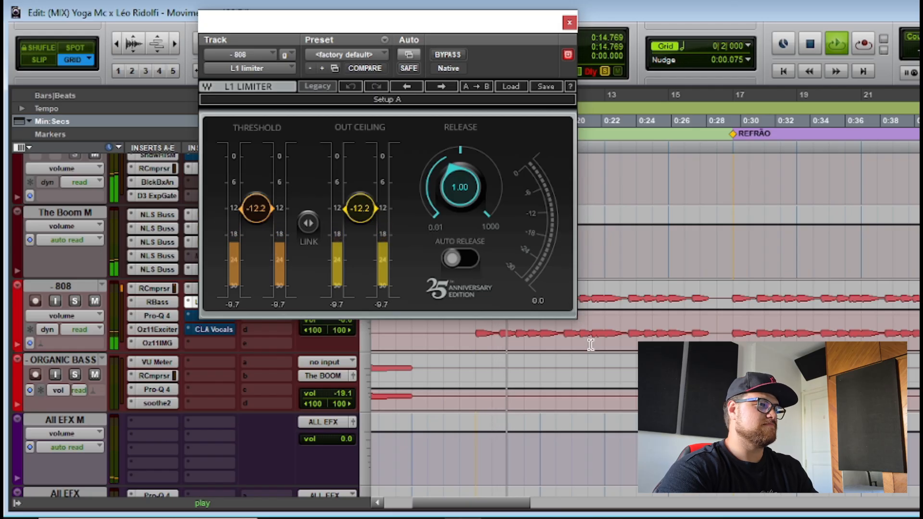
key(space)
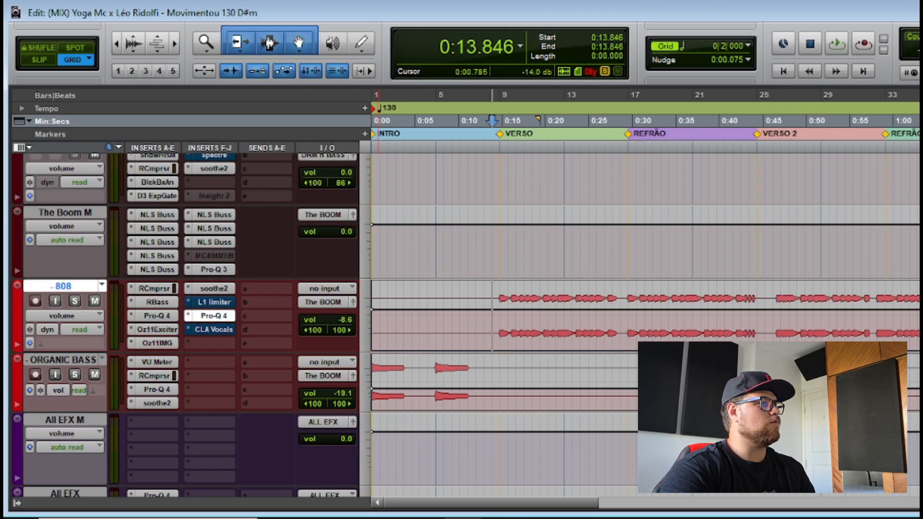
click(210, 315)
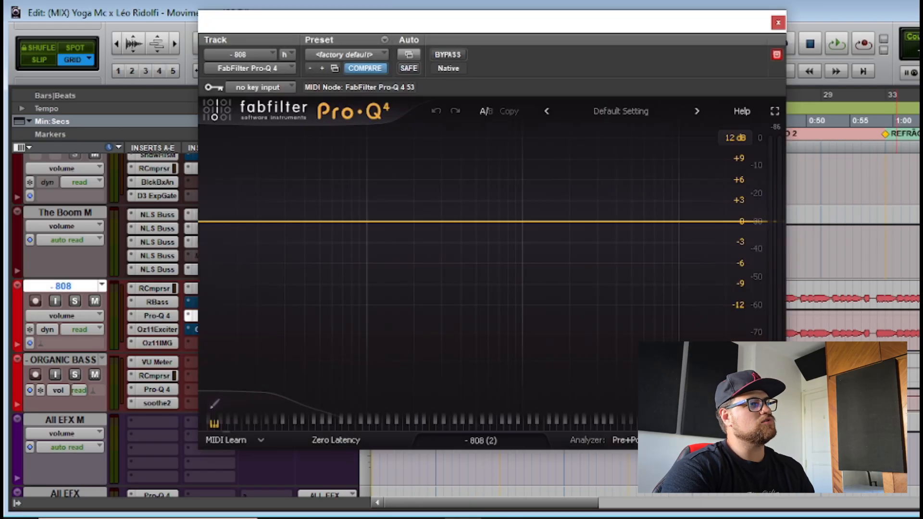
click(777, 23)
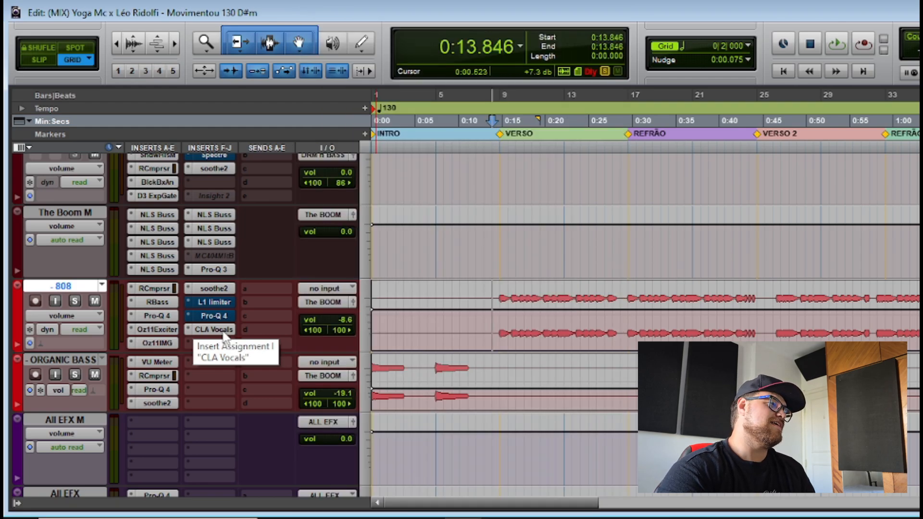
Step: Activate CLA Vocals on the 808 track, audition its RANI BASS preset during playback, and close the plug-in
click(223, 330)
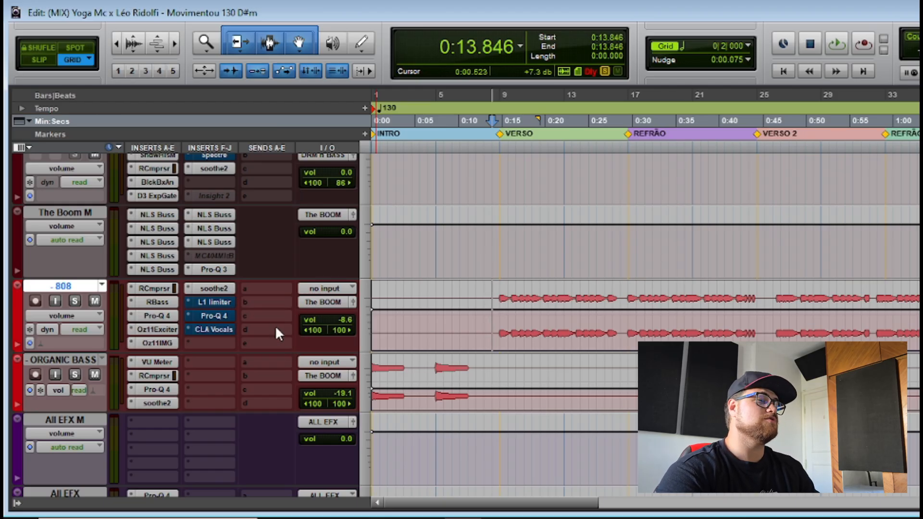
ctrl+click(215, 330)
click(218, 329)
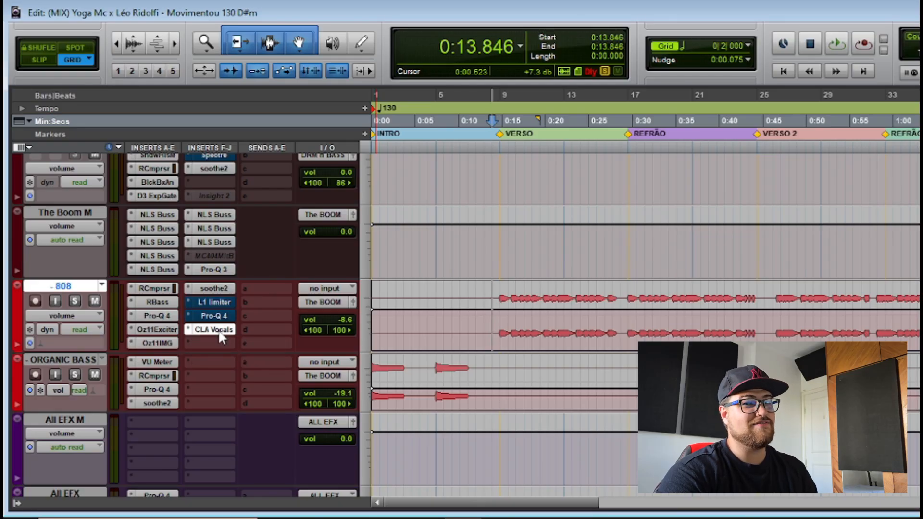
drag(456, 21, 366, 47)
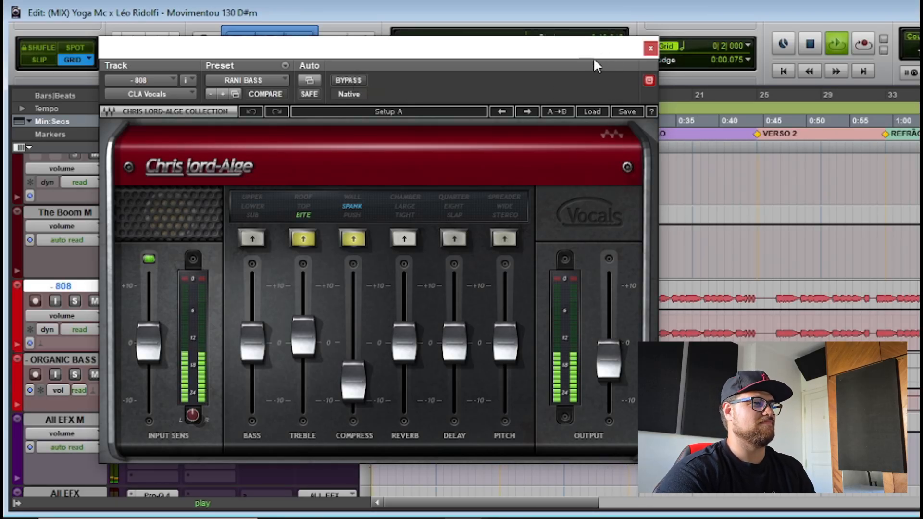
click(650, 47)
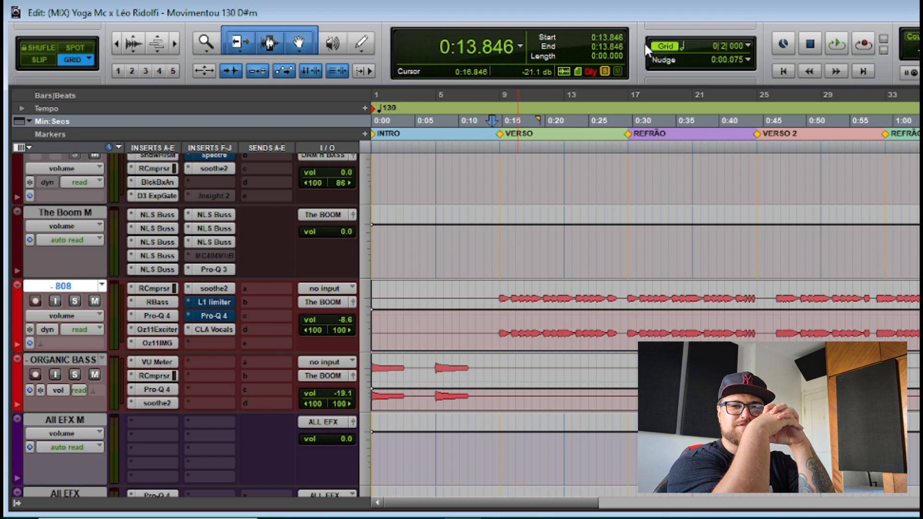
Step: Inspect Pro-Q 3's high-cut filter and Spectre's band settings on The Boom bus during playback
scroll(300, 239, up, 3)
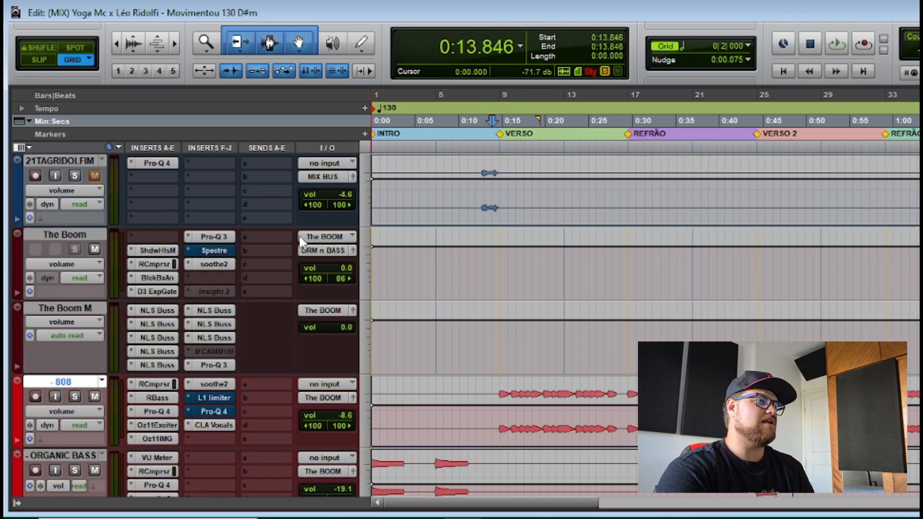
click(222, 240)
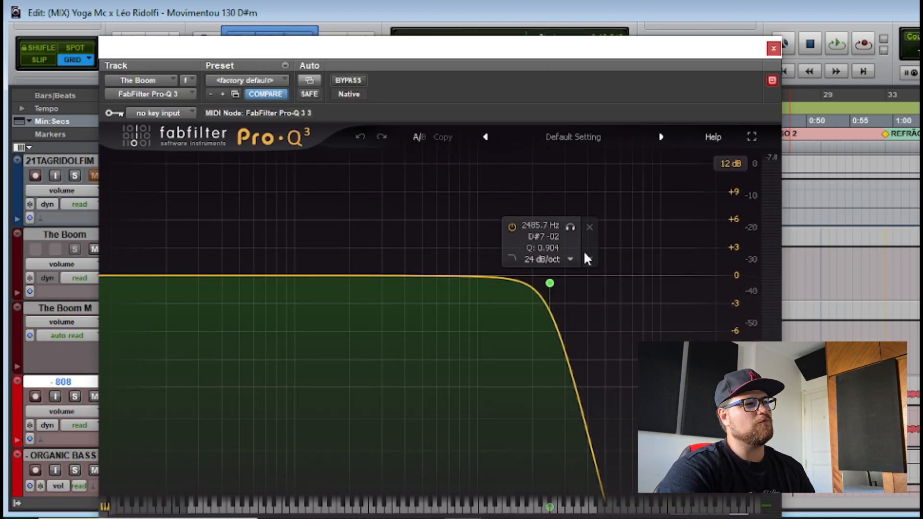
key(space)
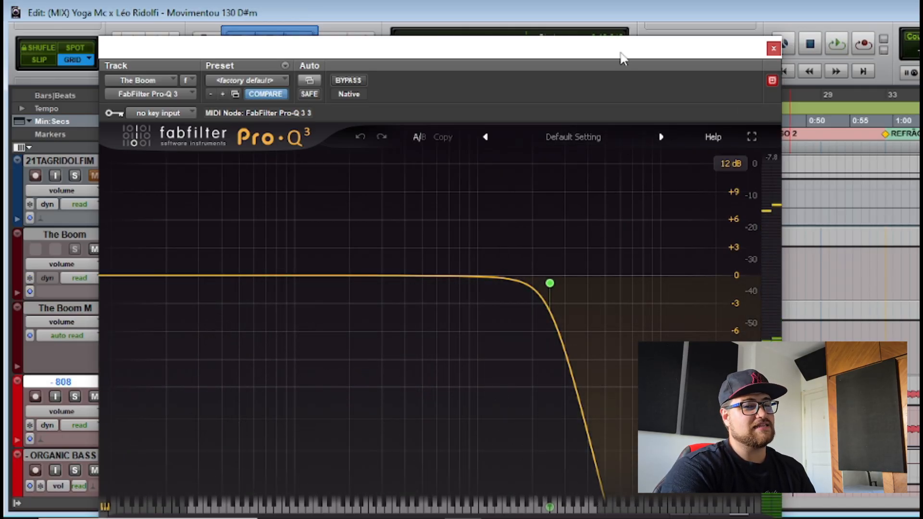
click(773, 48)
key(space)
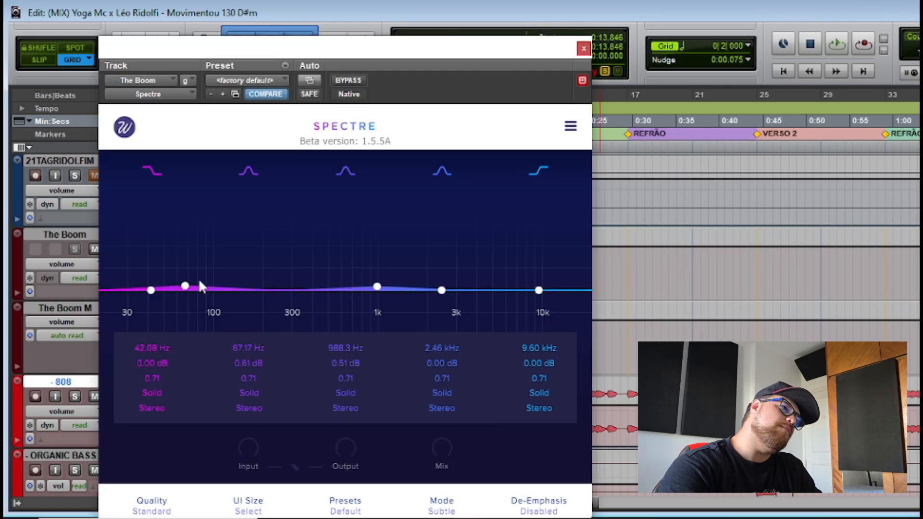
key(space)
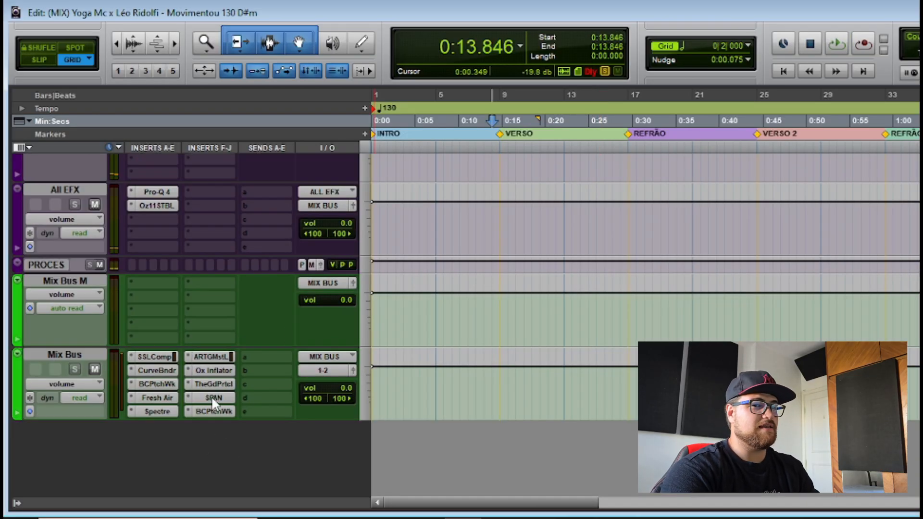
Step: Check the full mix's low-frequency balance in SPAN on the Mix Bus during playback
click(213, 397)
key(space)
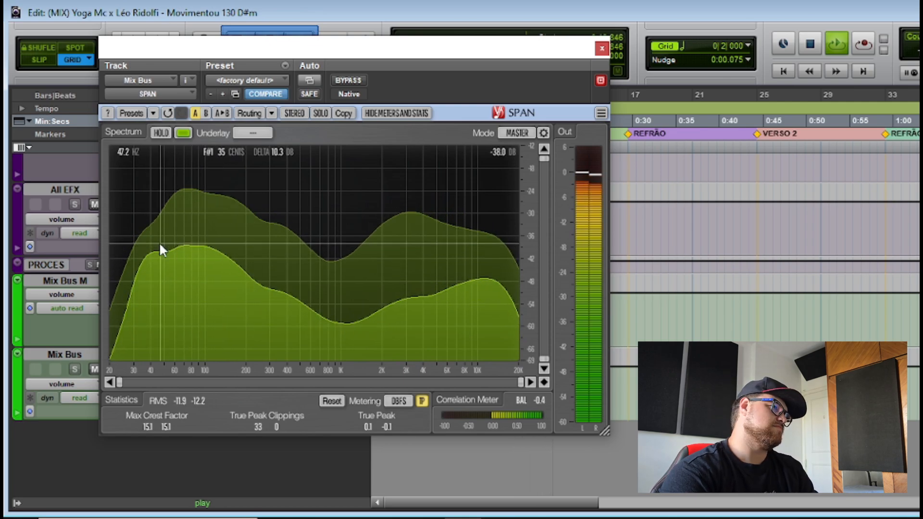
key(space)
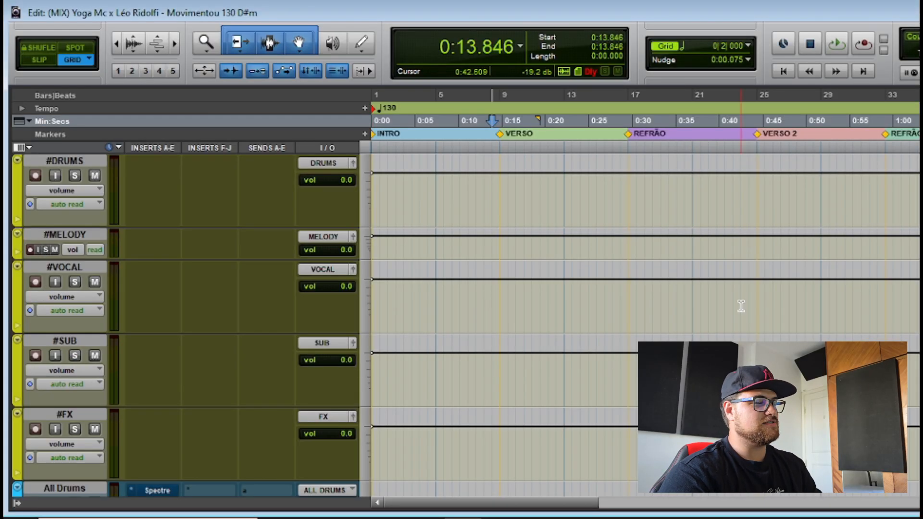
Step: Play the full mix from the end of the intro and move playback to 0:28.615, just before the REFRÃO marker
key(space)
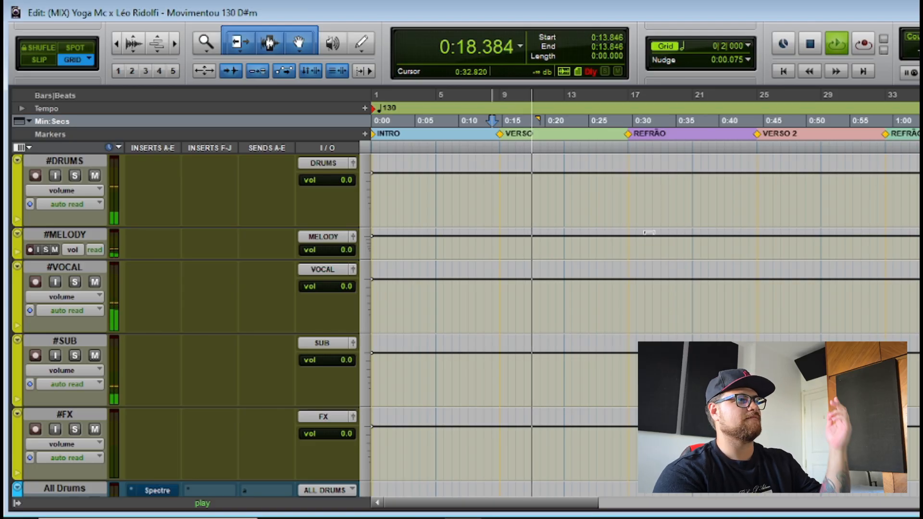
click(615, 207)
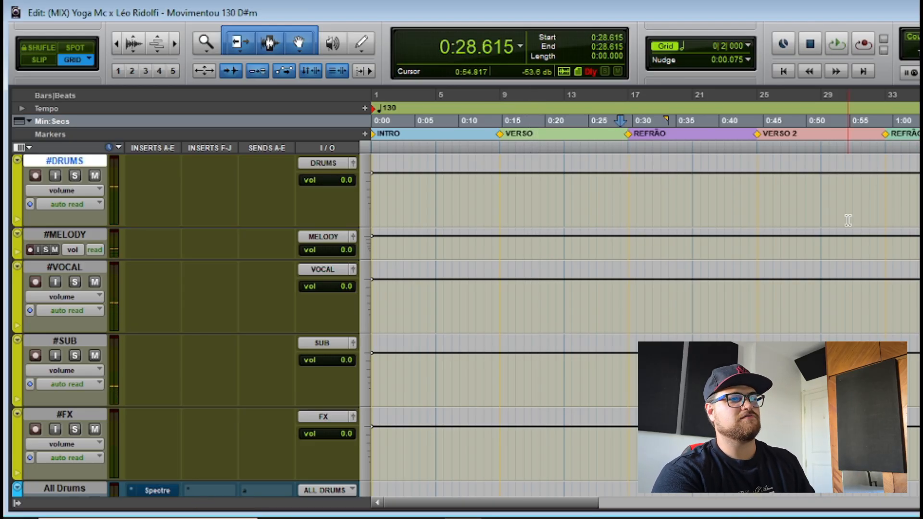